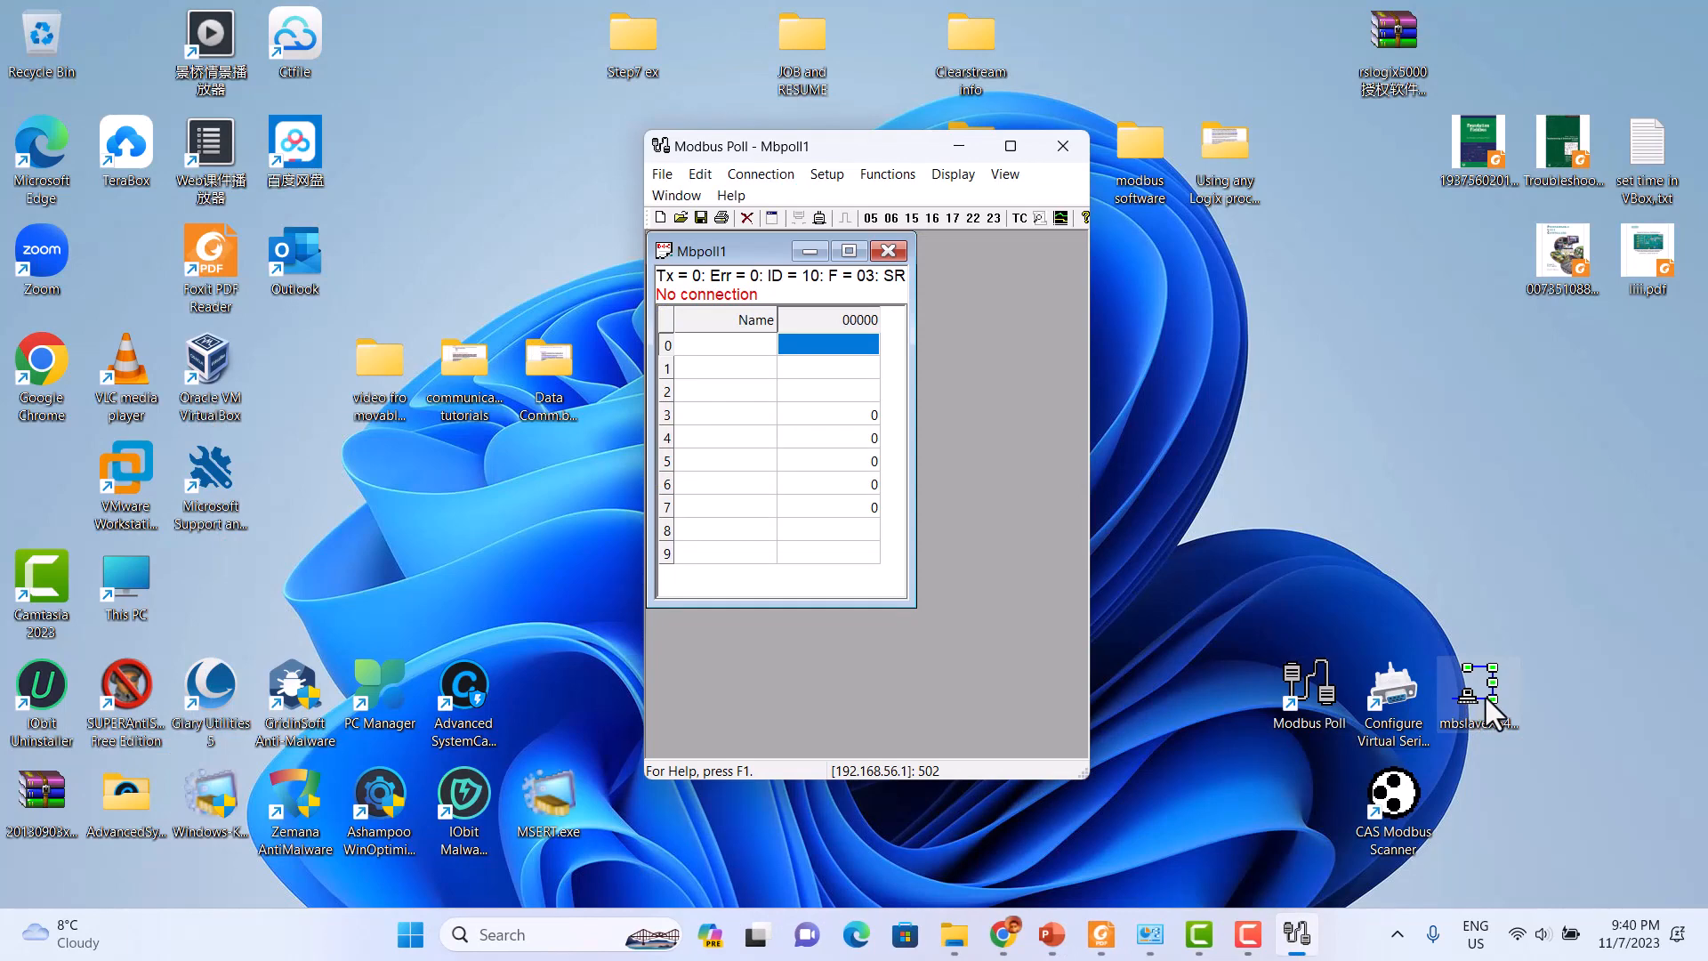
- Maximize the Mbpoll1 and Mbslave1 documents inside their Modbus Poll and Modbus Slave windows
click(848, 254)
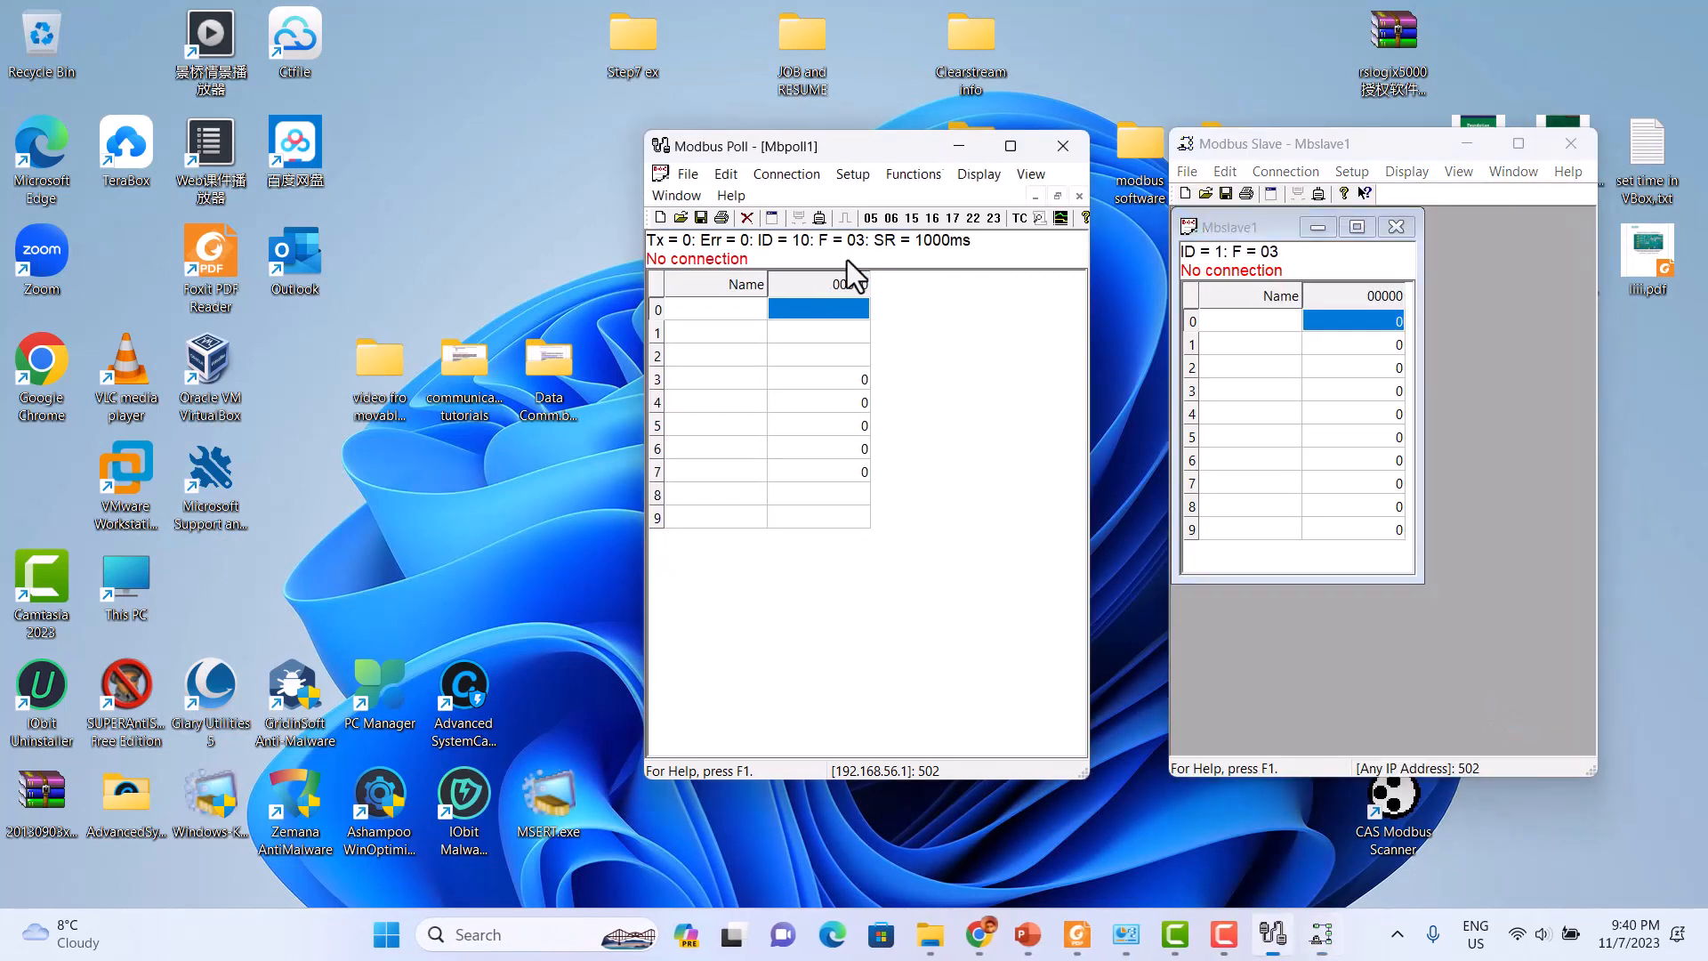
click(1359, 233)
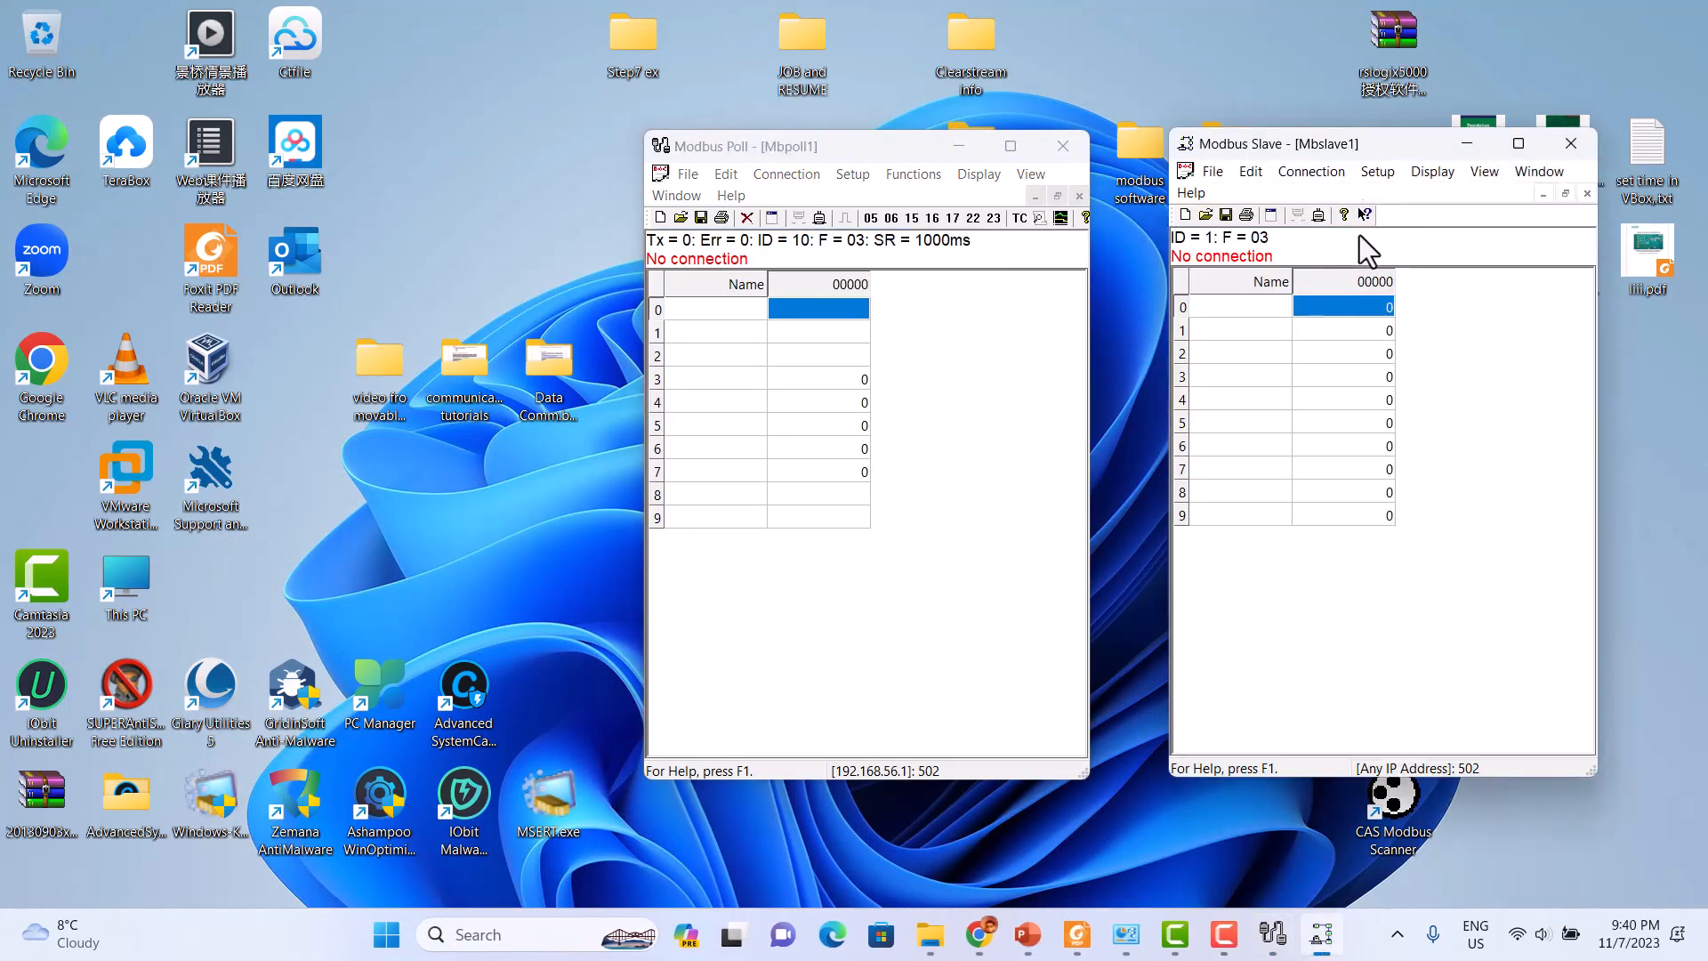
- Open the connection setup of Modbus Poll and choose Modbus TCP/IP as the connection type
click(776, 180)
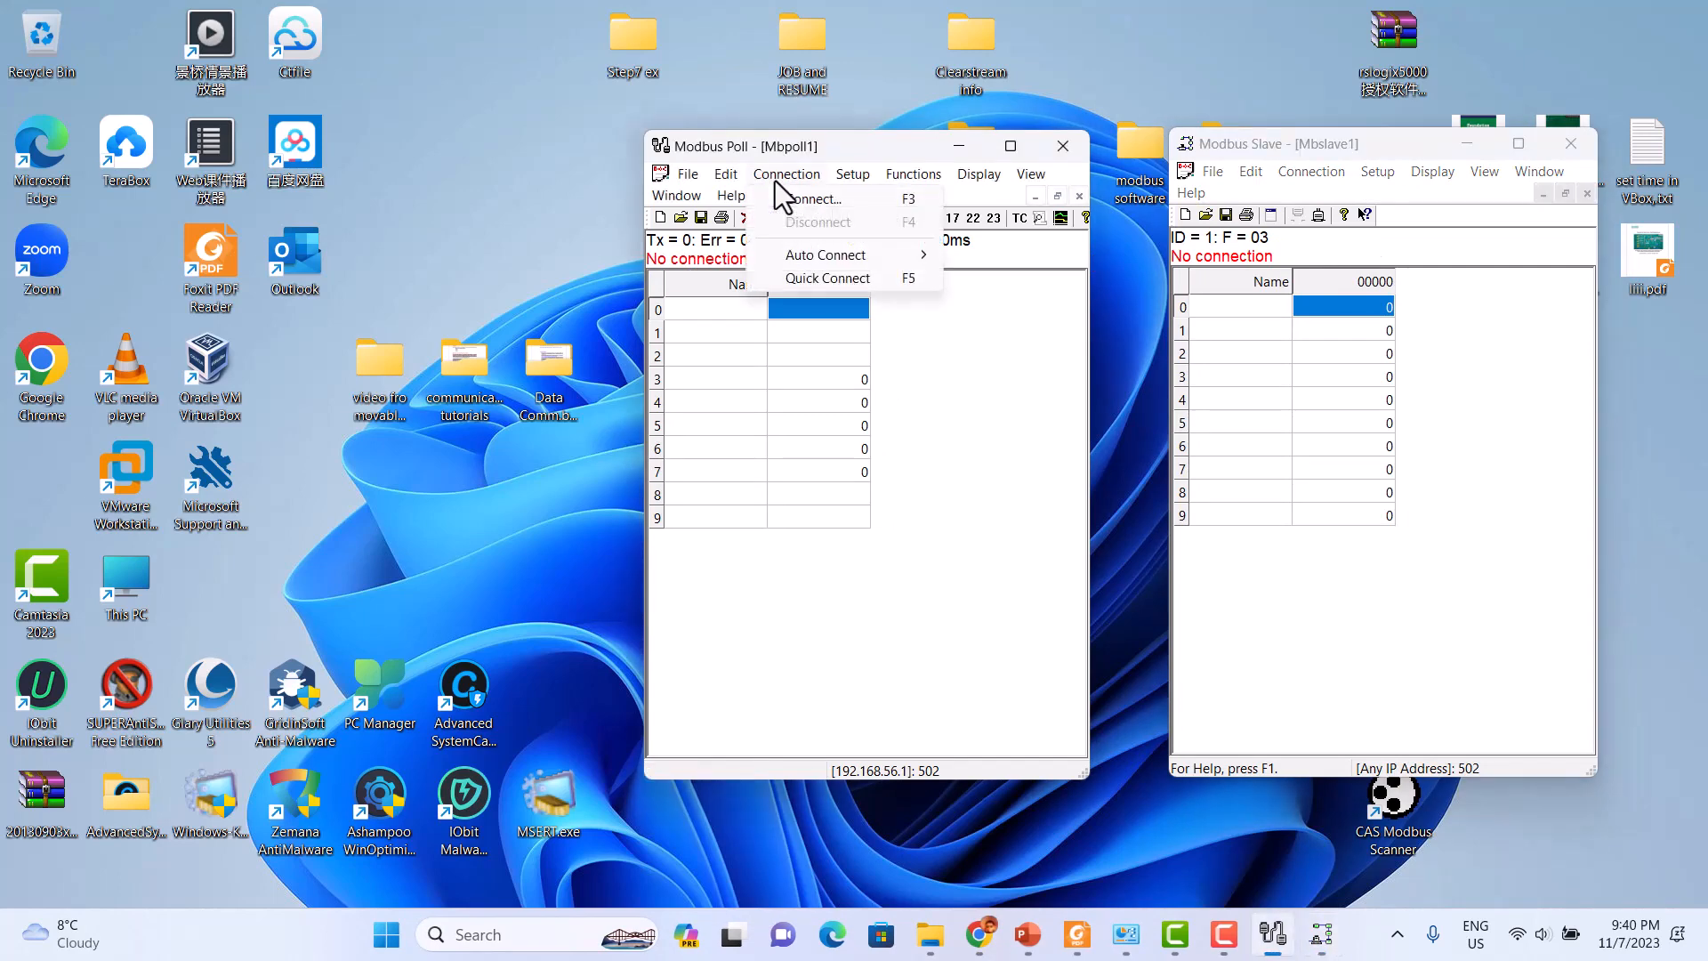
click(793, 199)
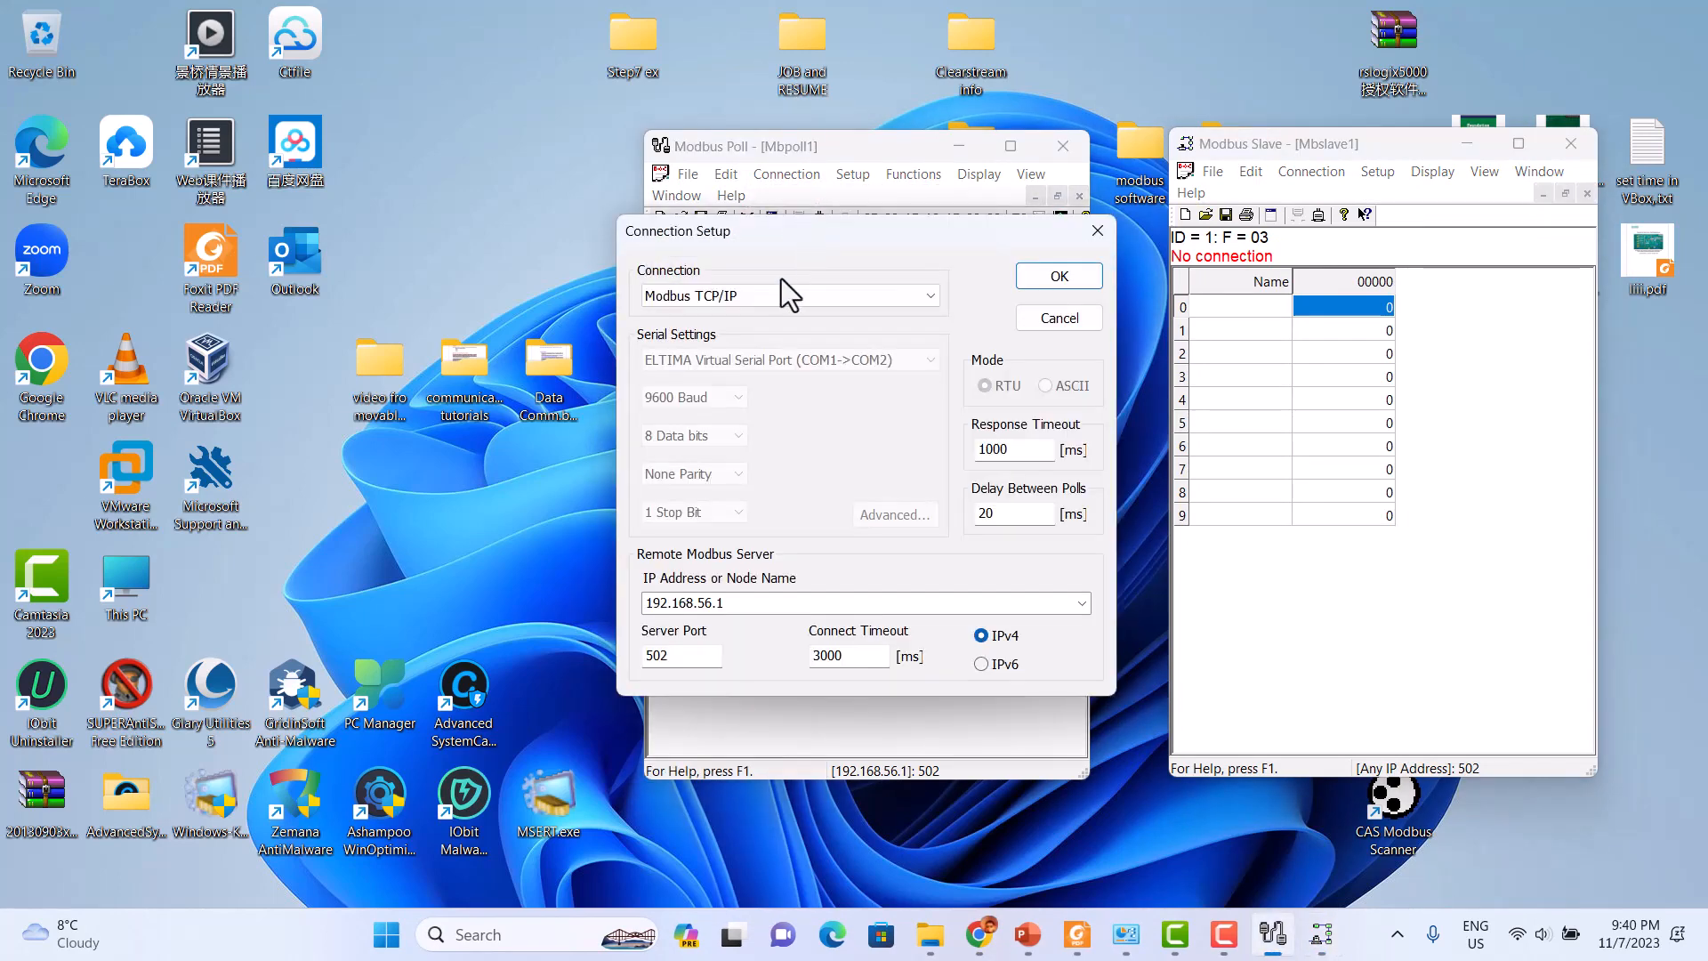
click(927, 293)
click(715, 333)
double_click(725, 606)
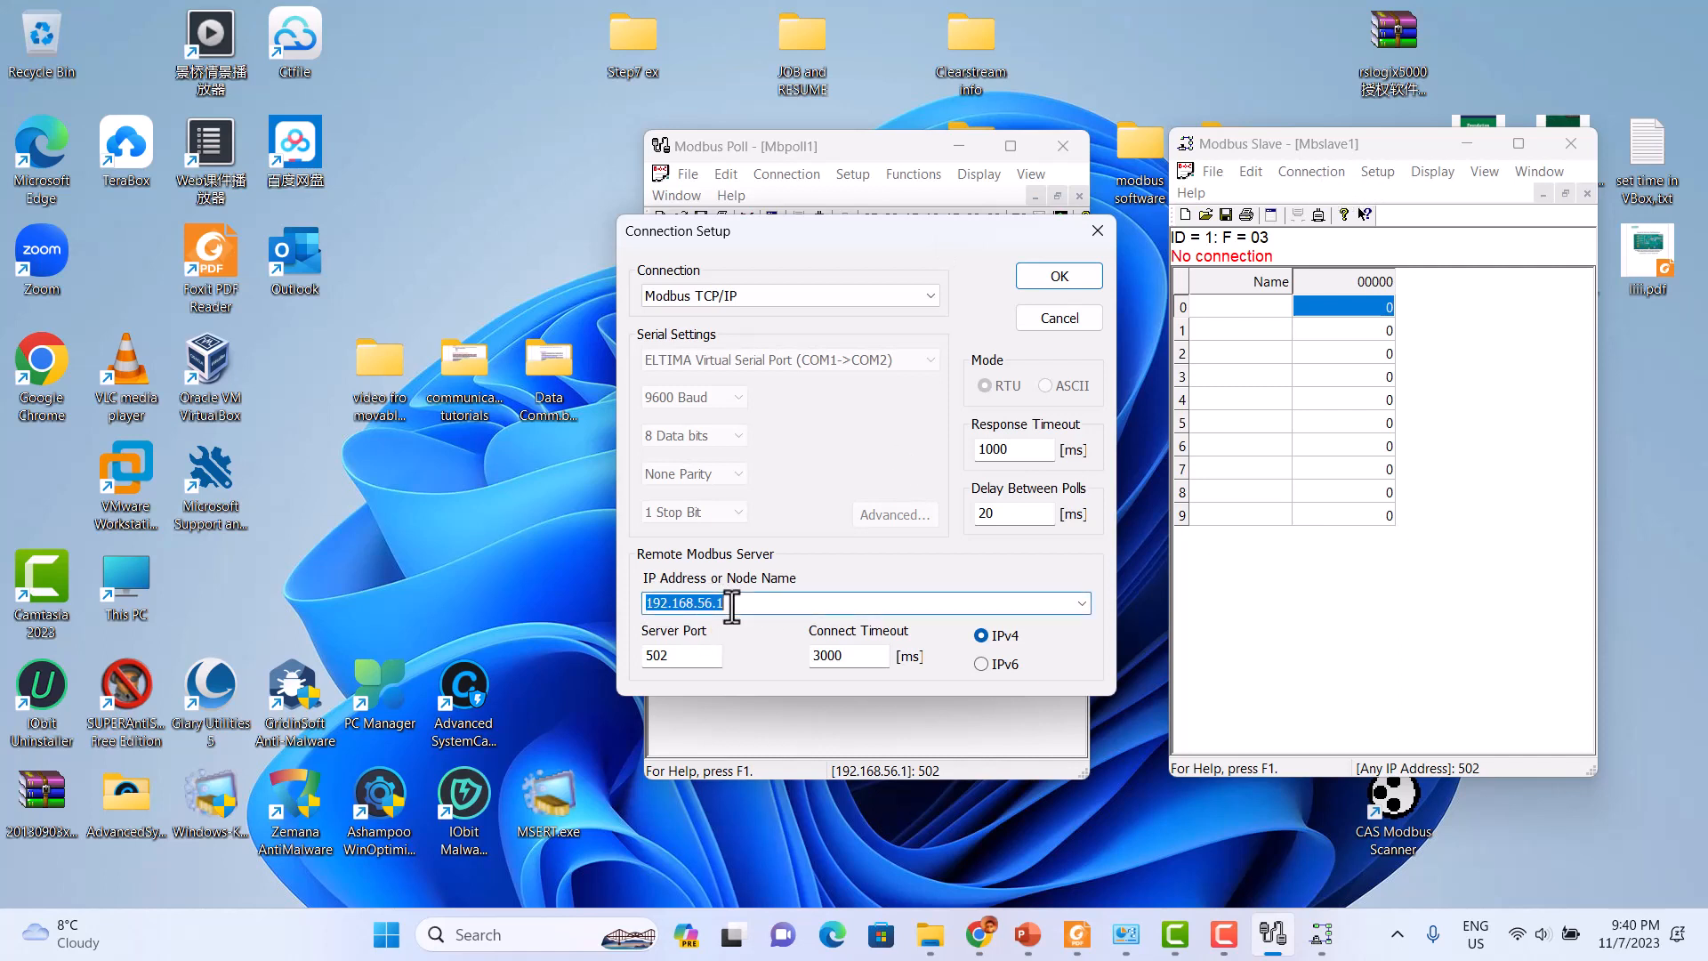
click(732, 607)
- Switch to the Windows Control Panel and open the list of network adapters from the Network and Sharing Center
click(502, 933)
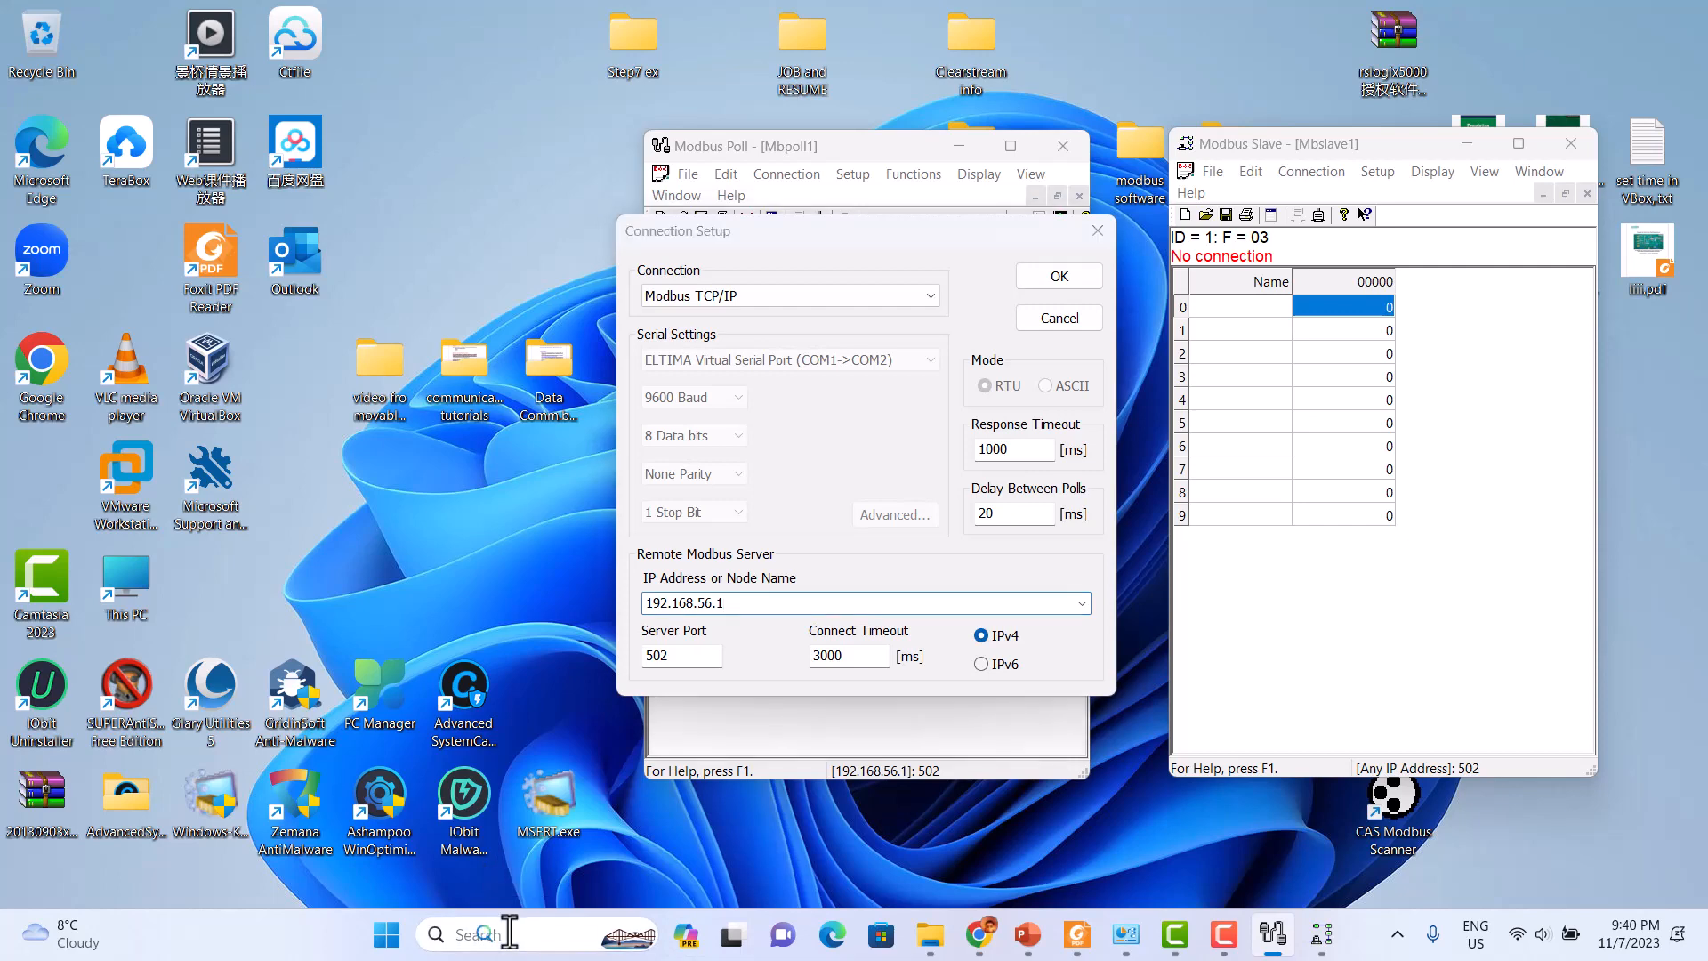
text(co)
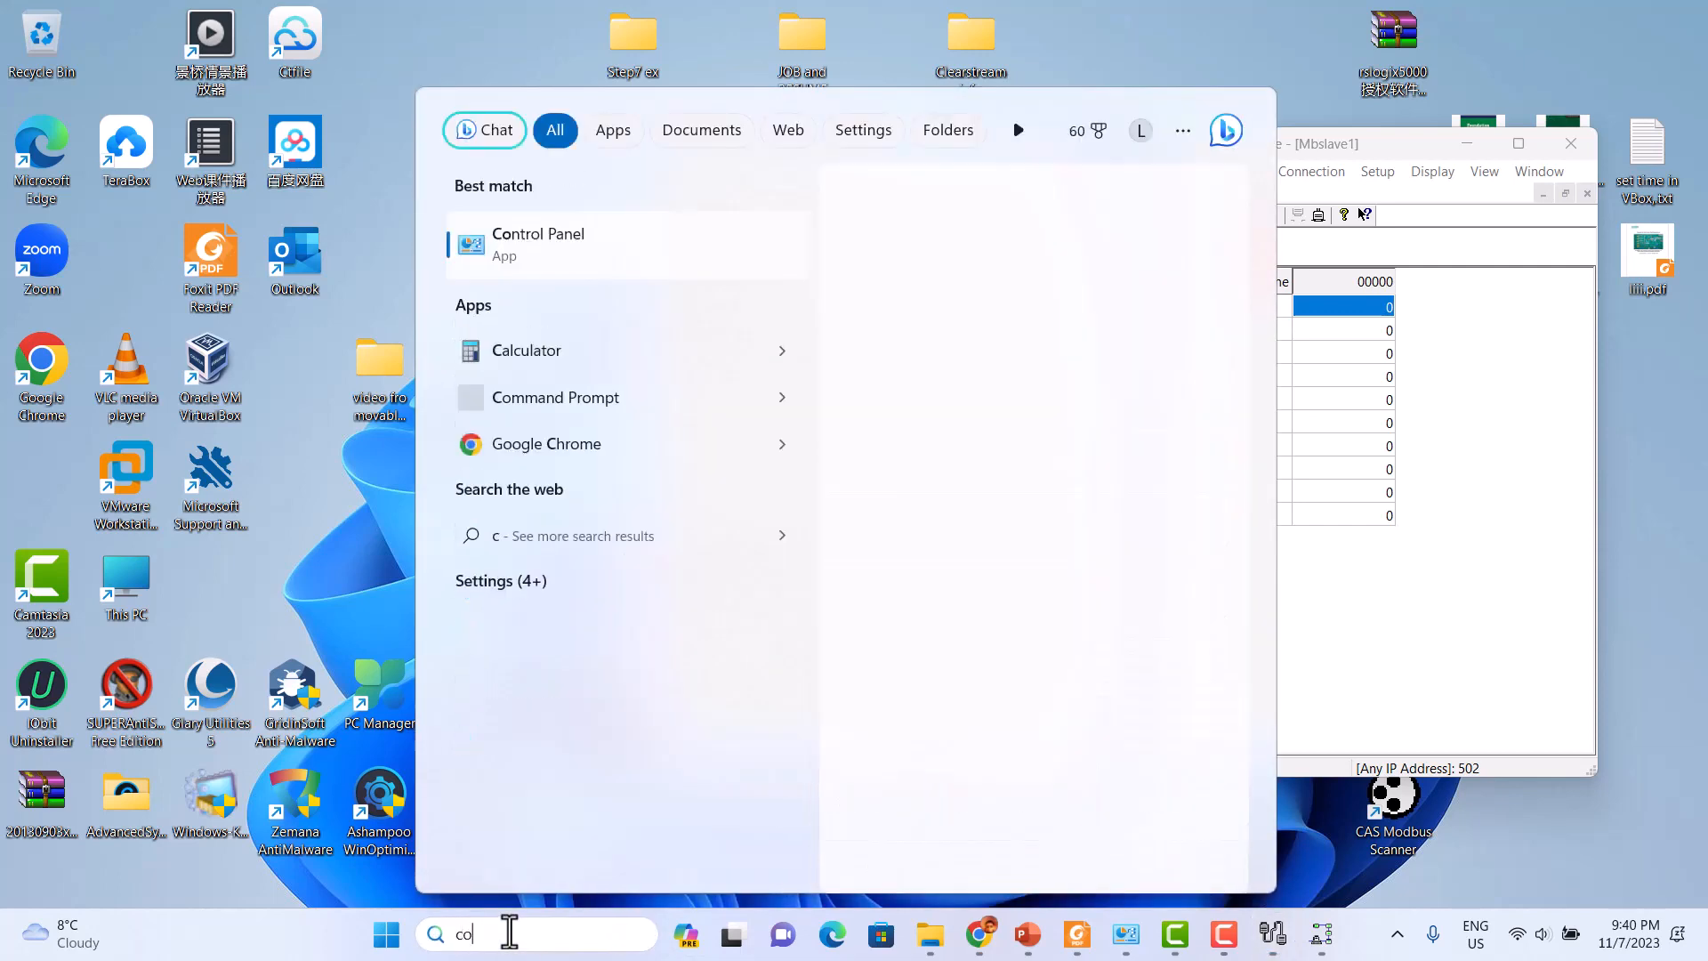
text(ntrol)
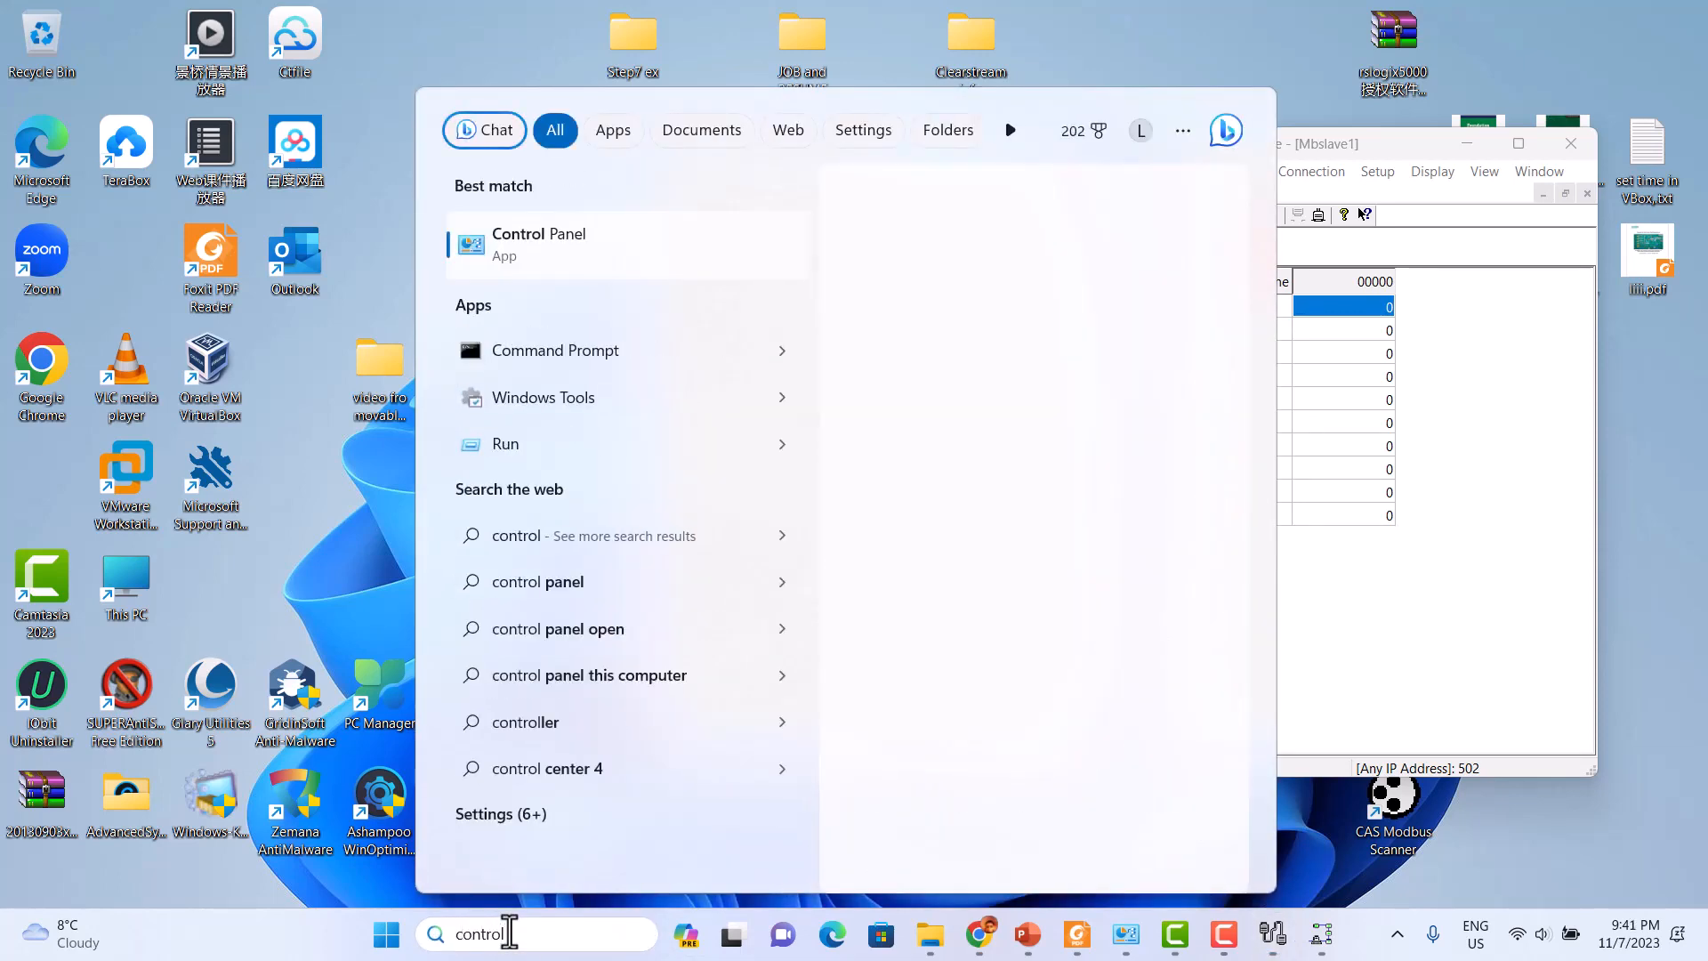
text( panel)
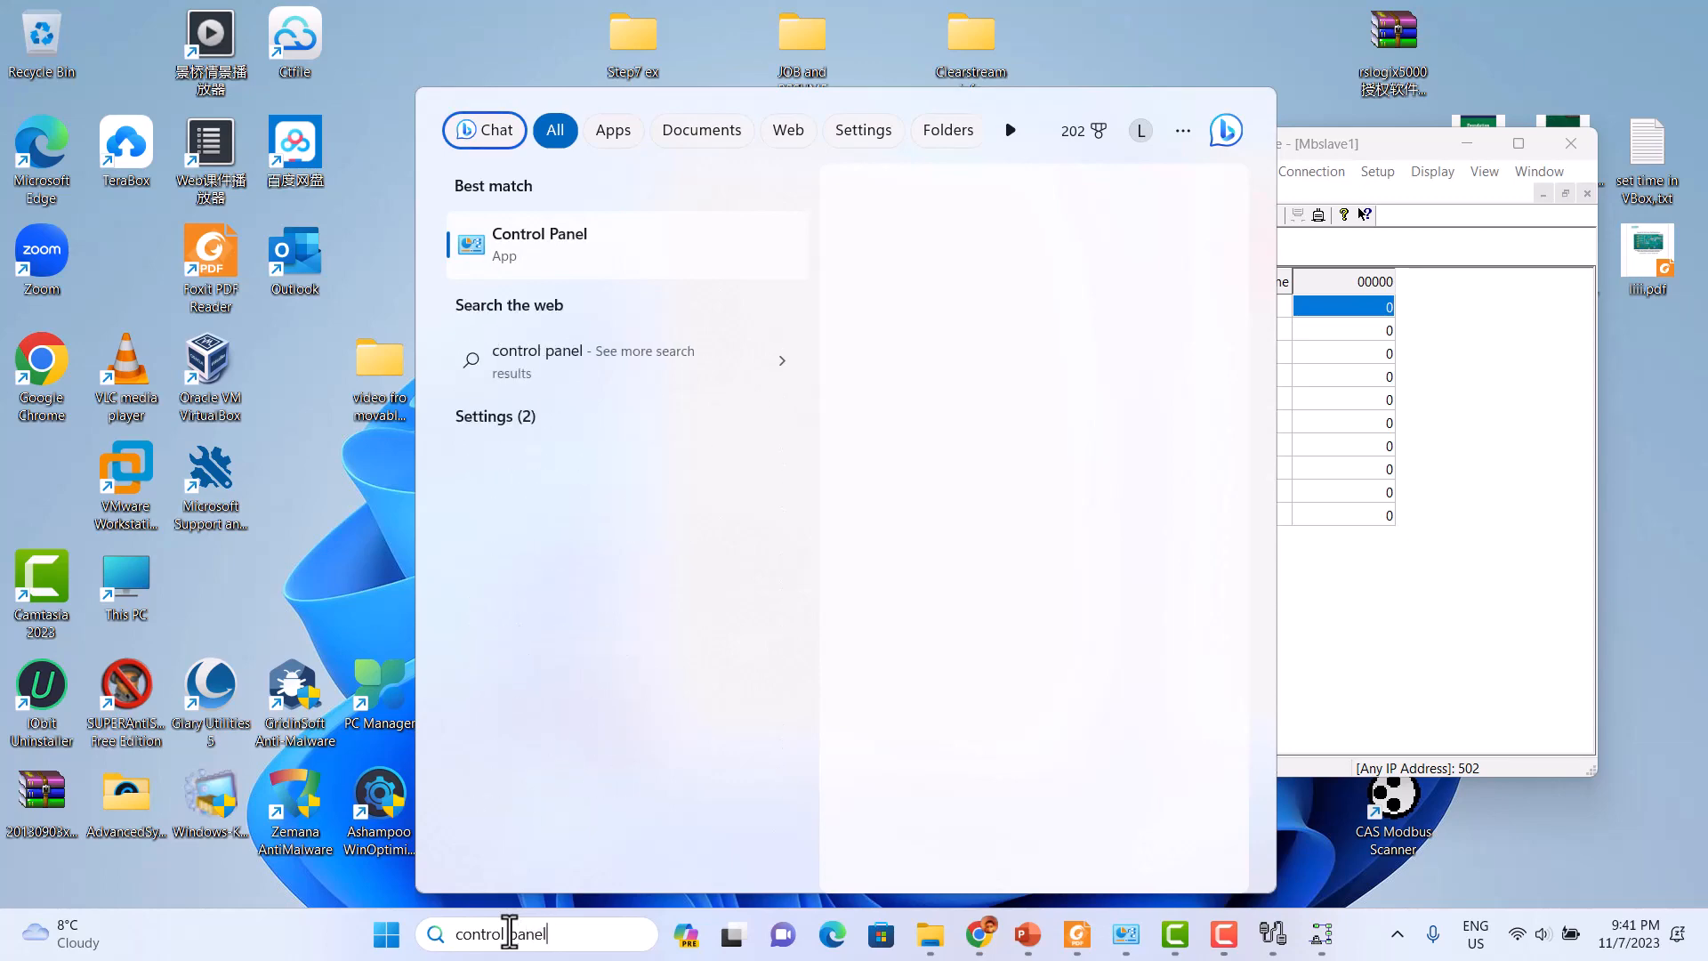
key(Escape)
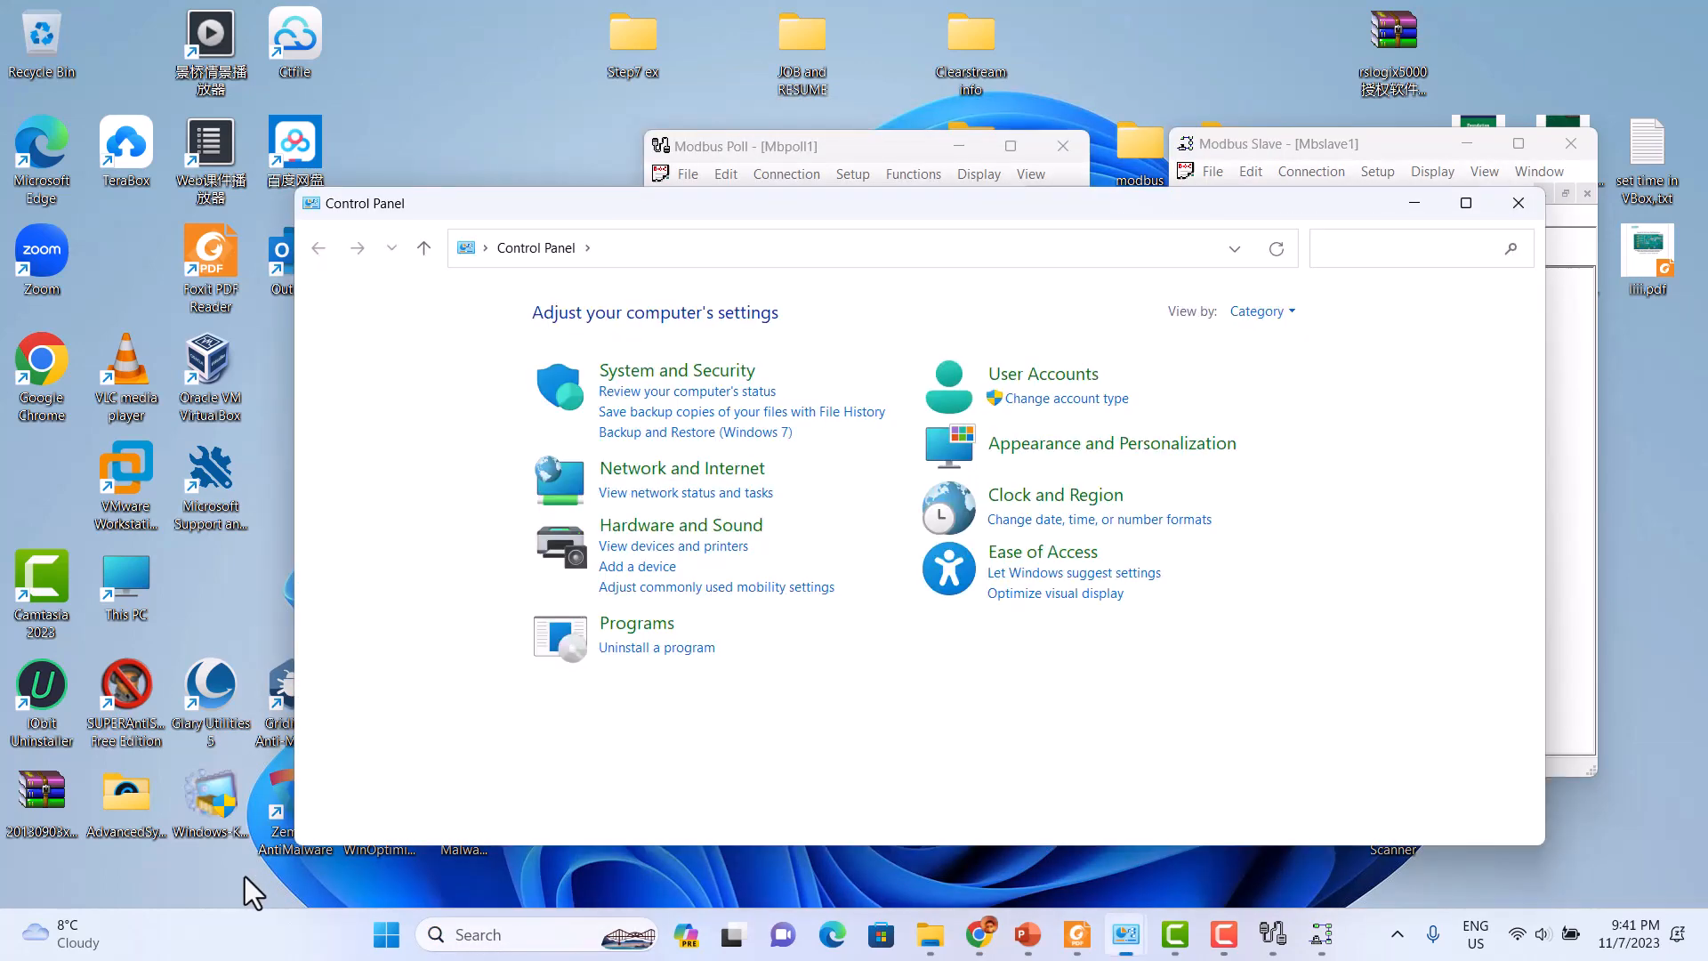
click(633, 470)
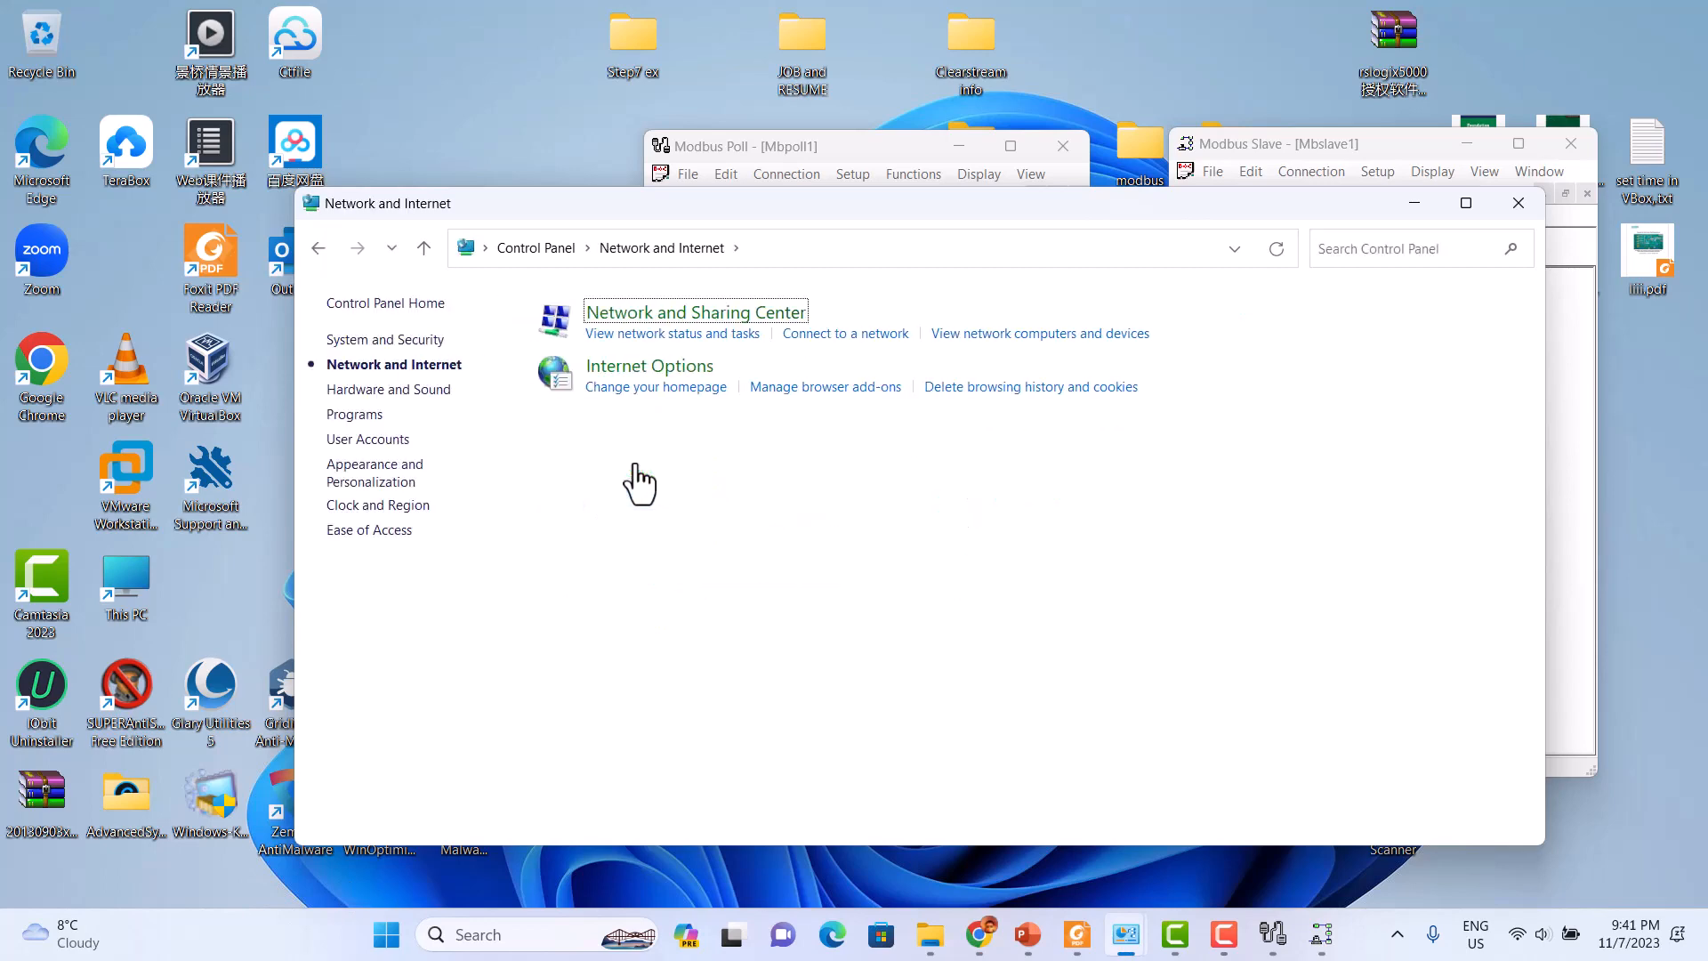
click(663, 320)
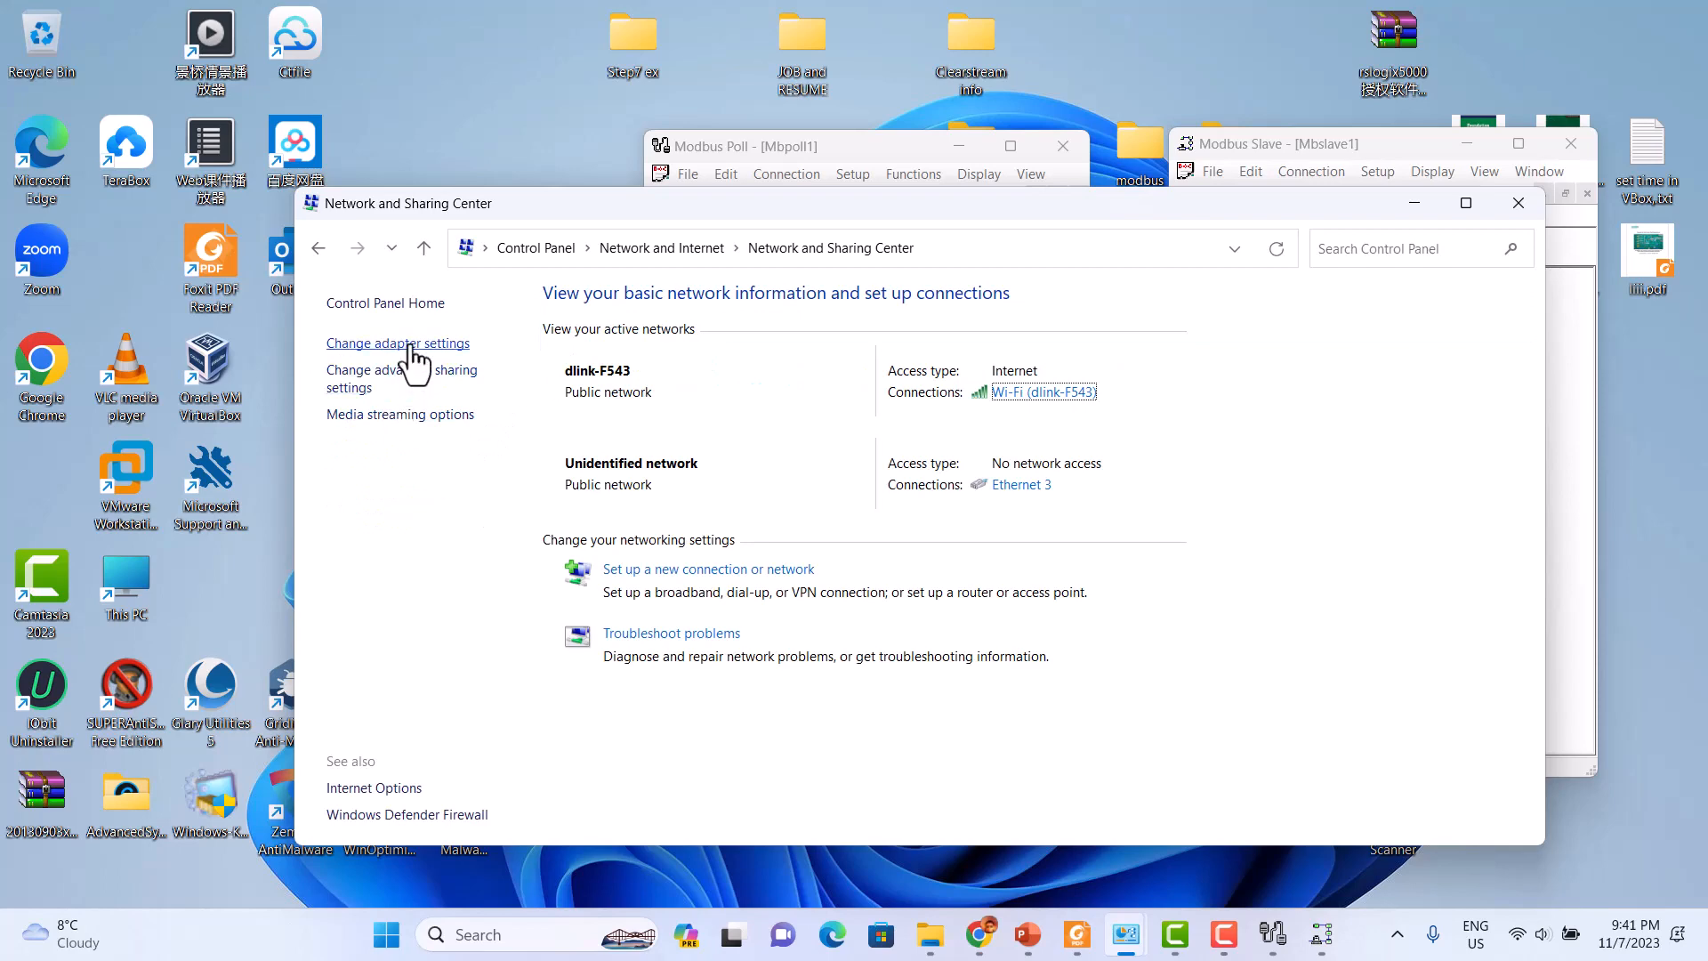
click(412, 346)
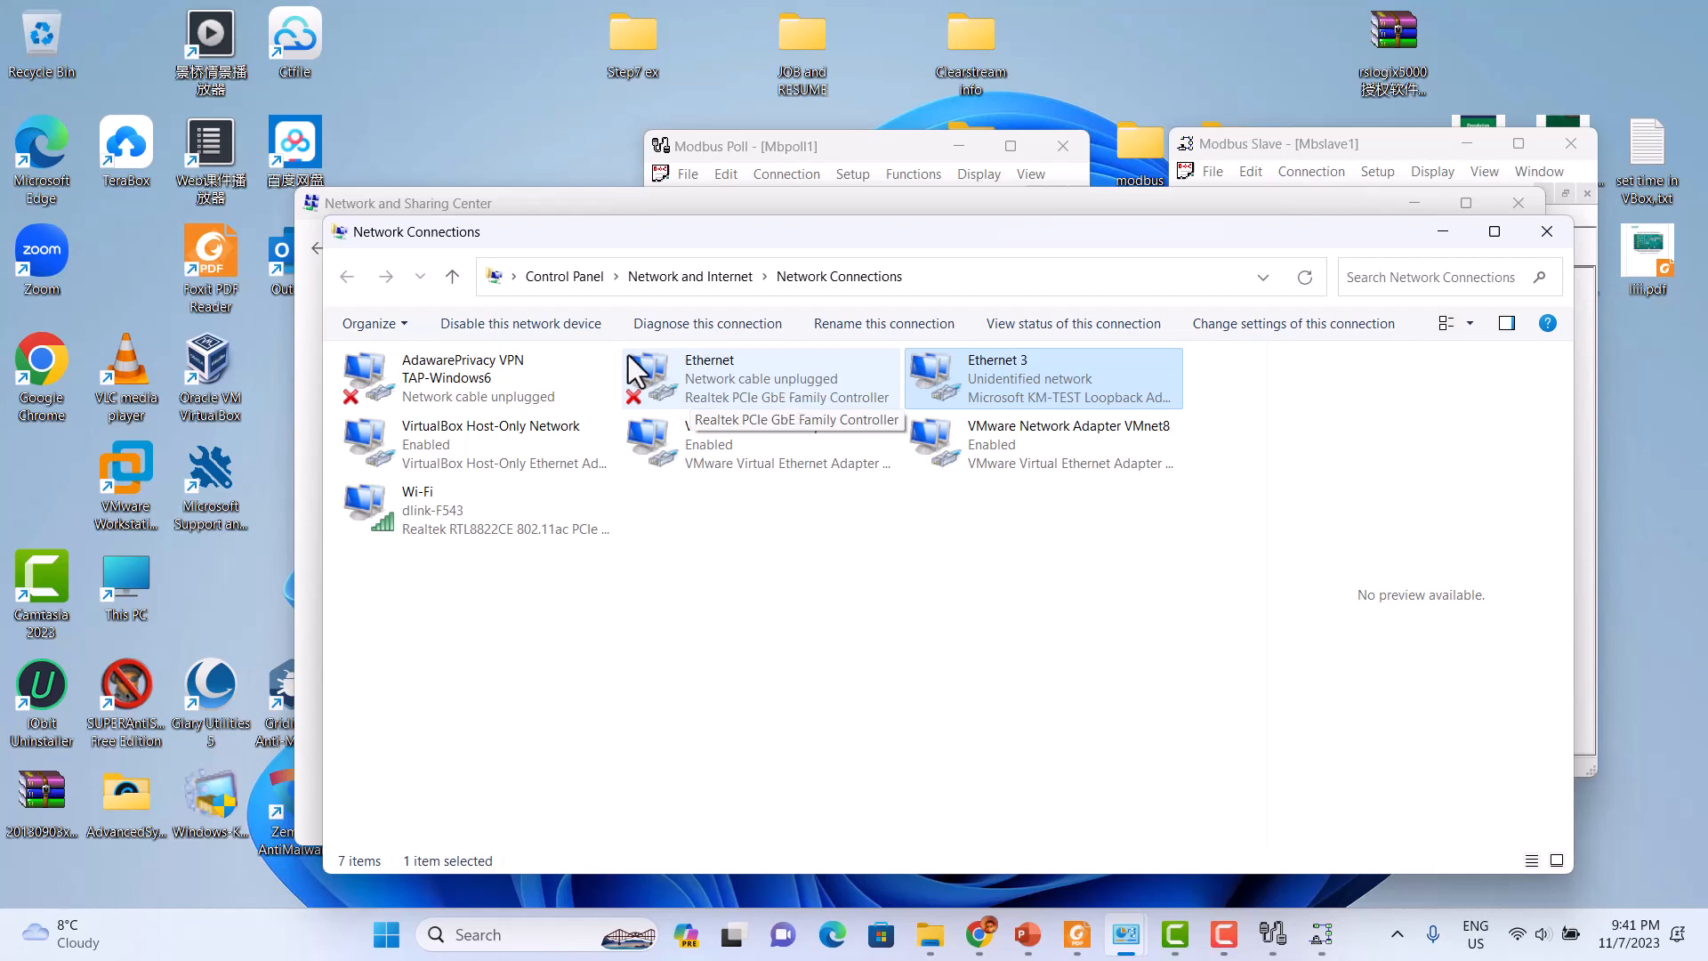
- Examine the IPv4 address settings of the Ethernet 3 loopback adapter, then close its properties
right_click(1053, 398)
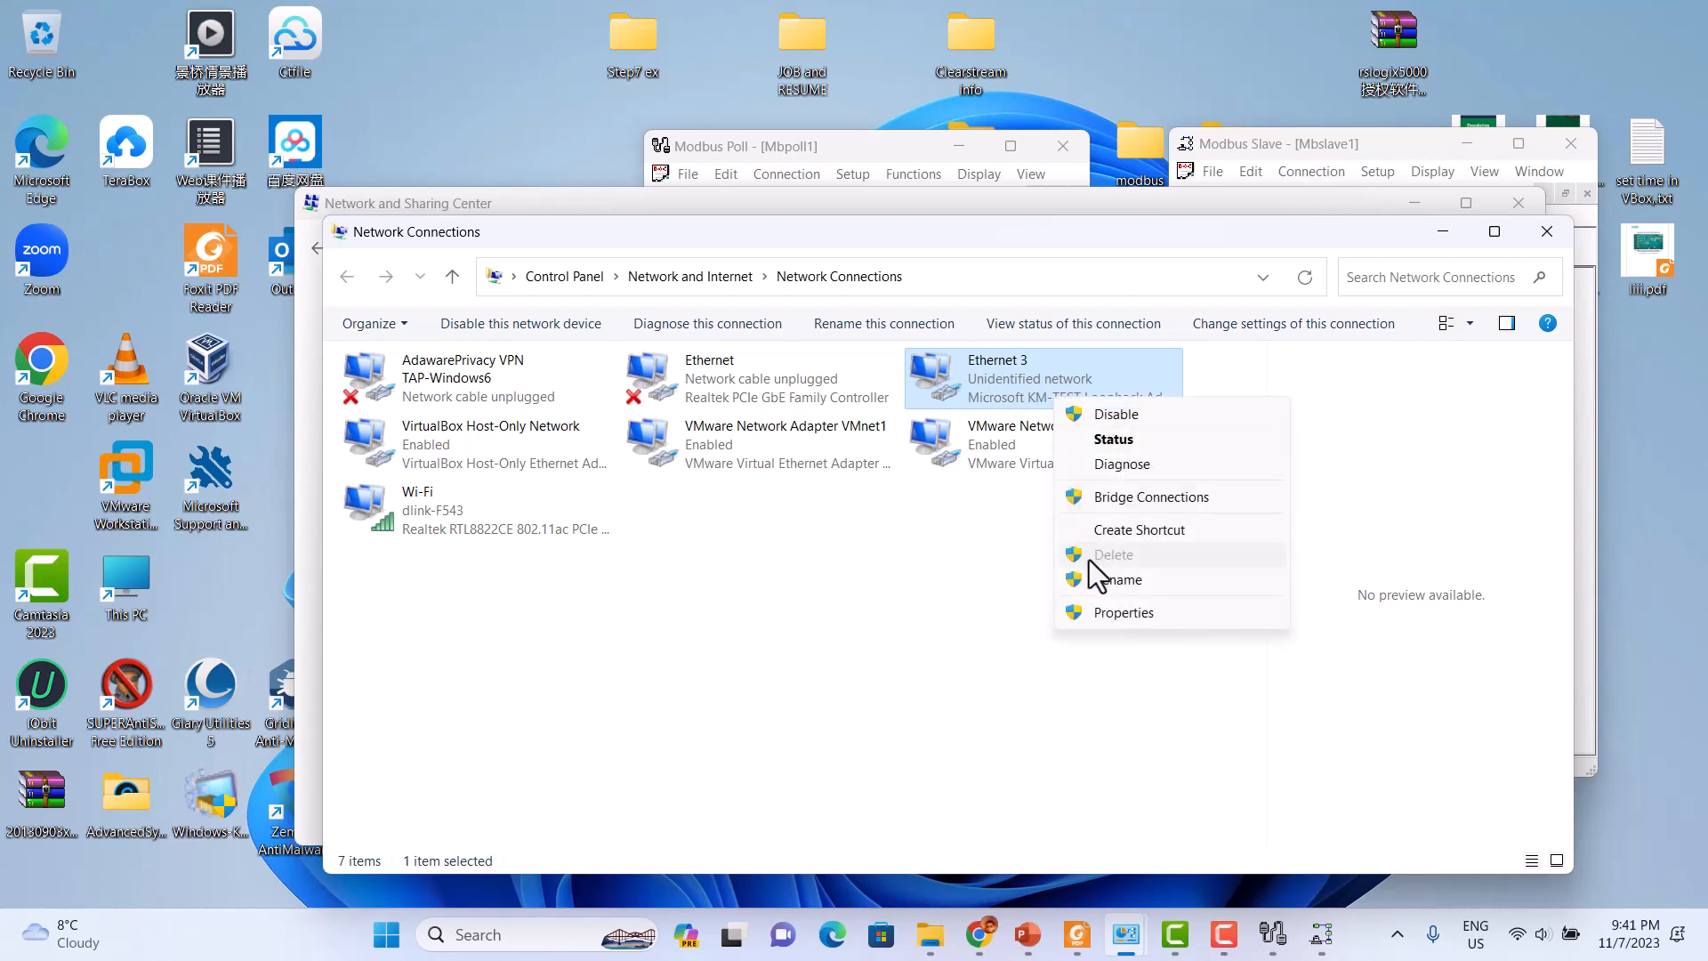
click(1124, 612)
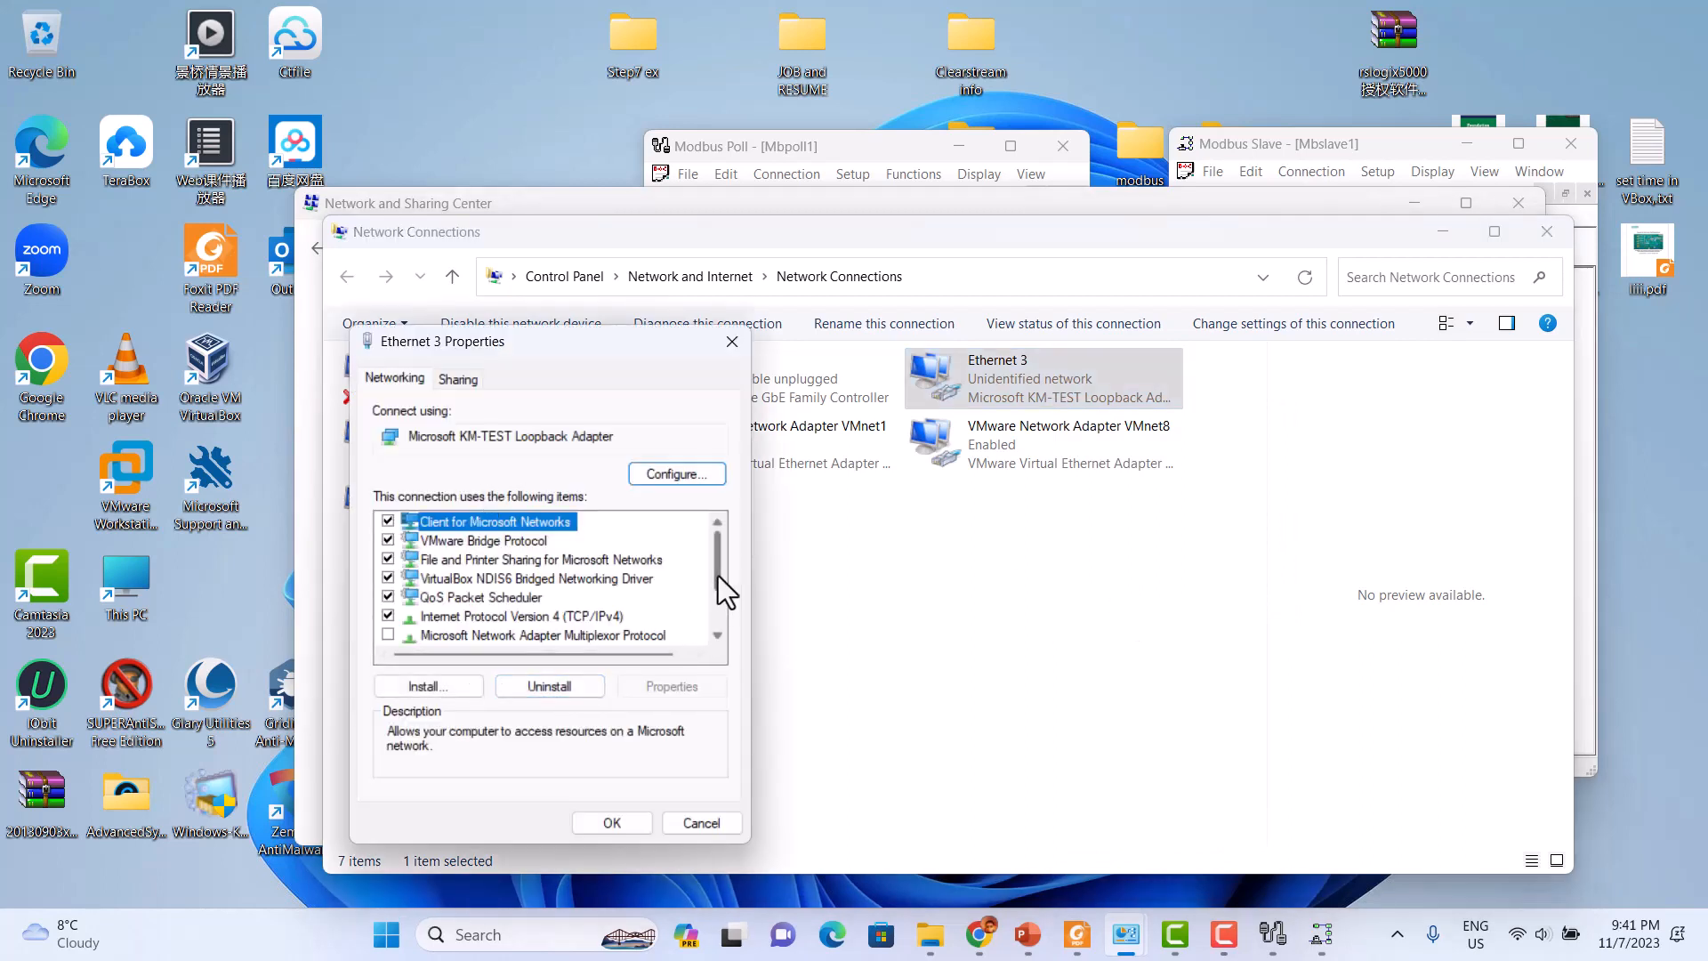
drag(717, 578, 714, 582)
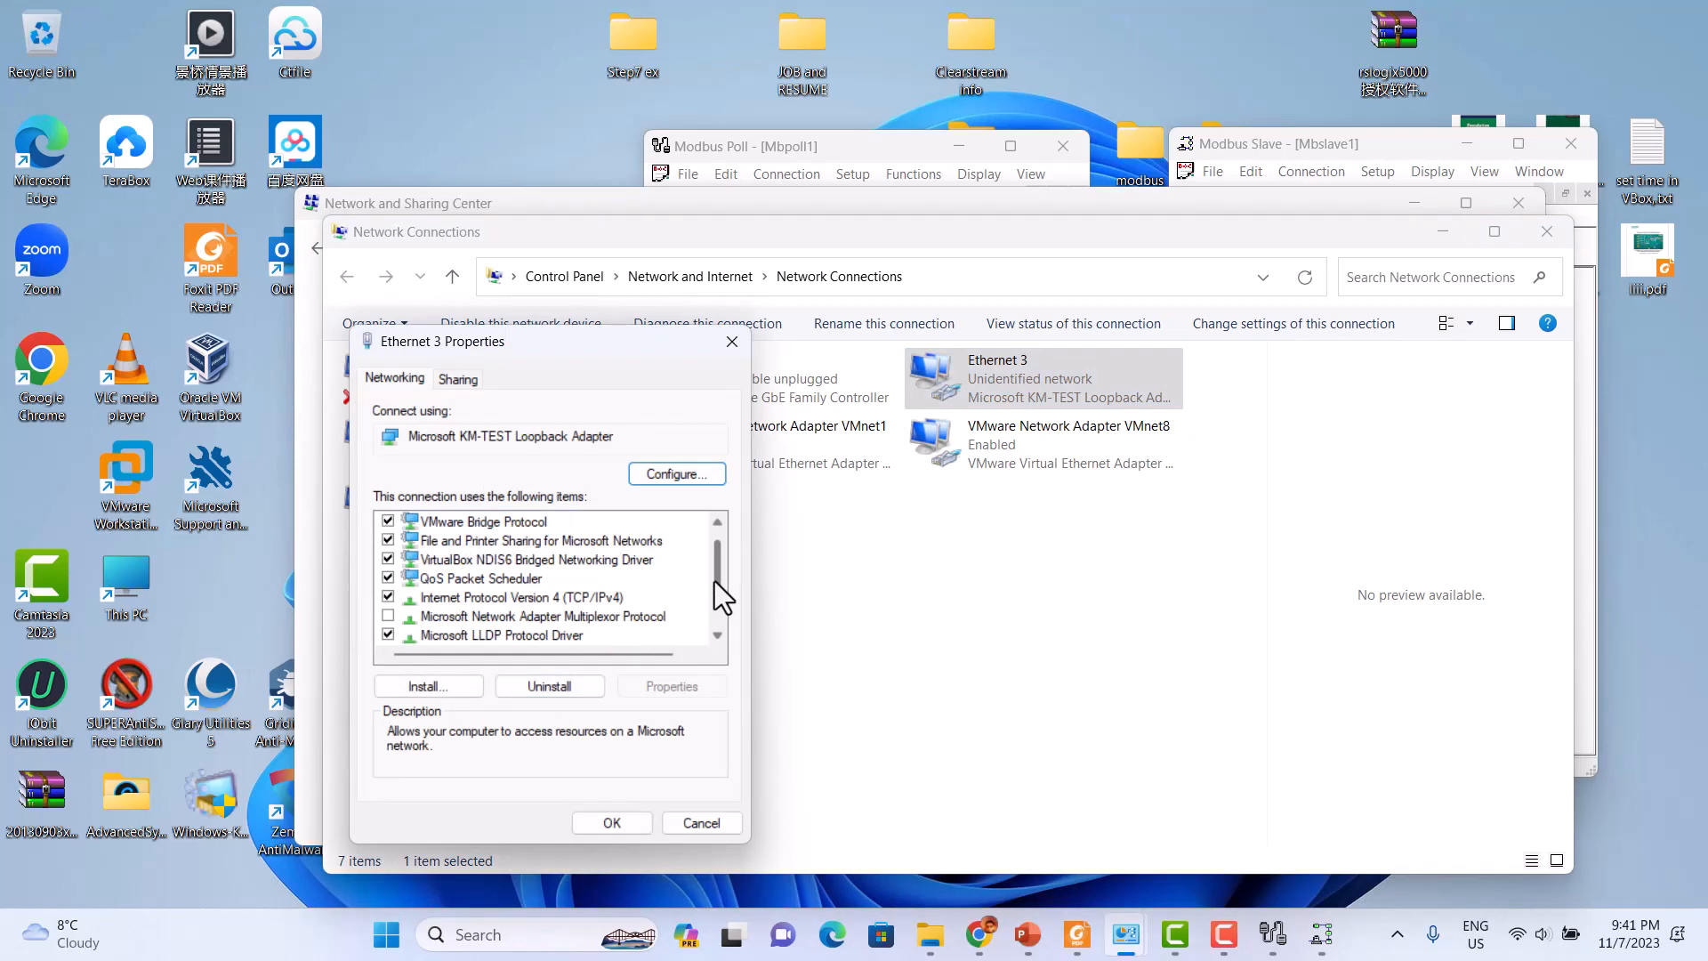
click(574, 601)
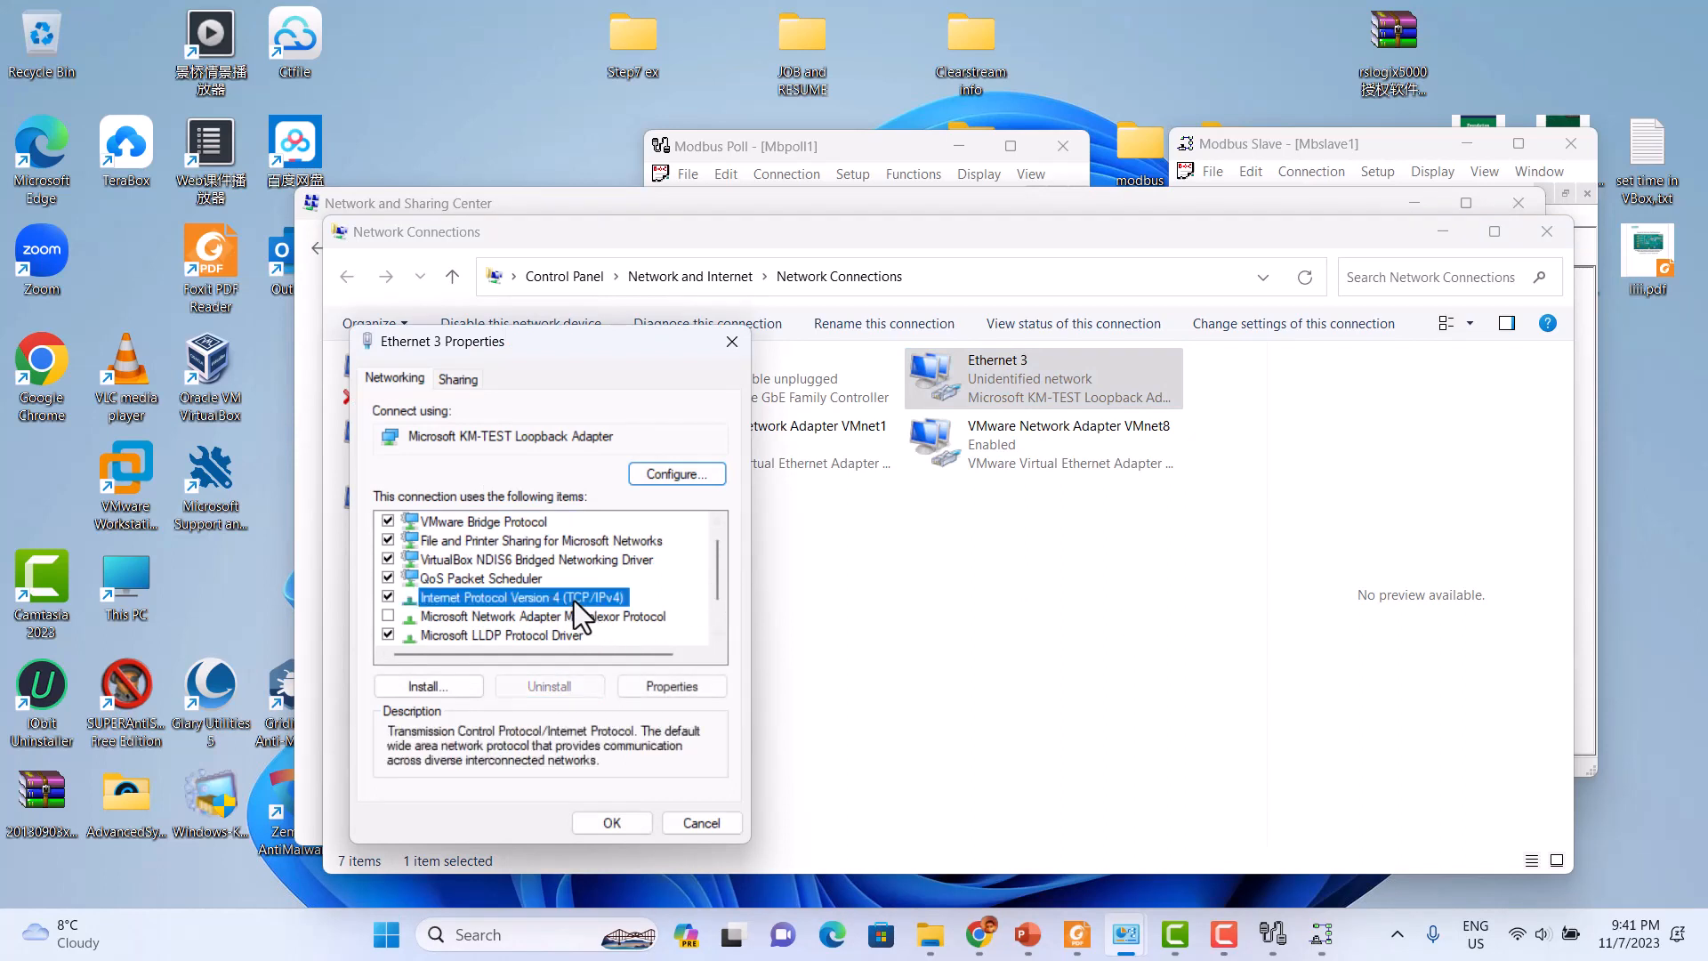
click(667, 683)
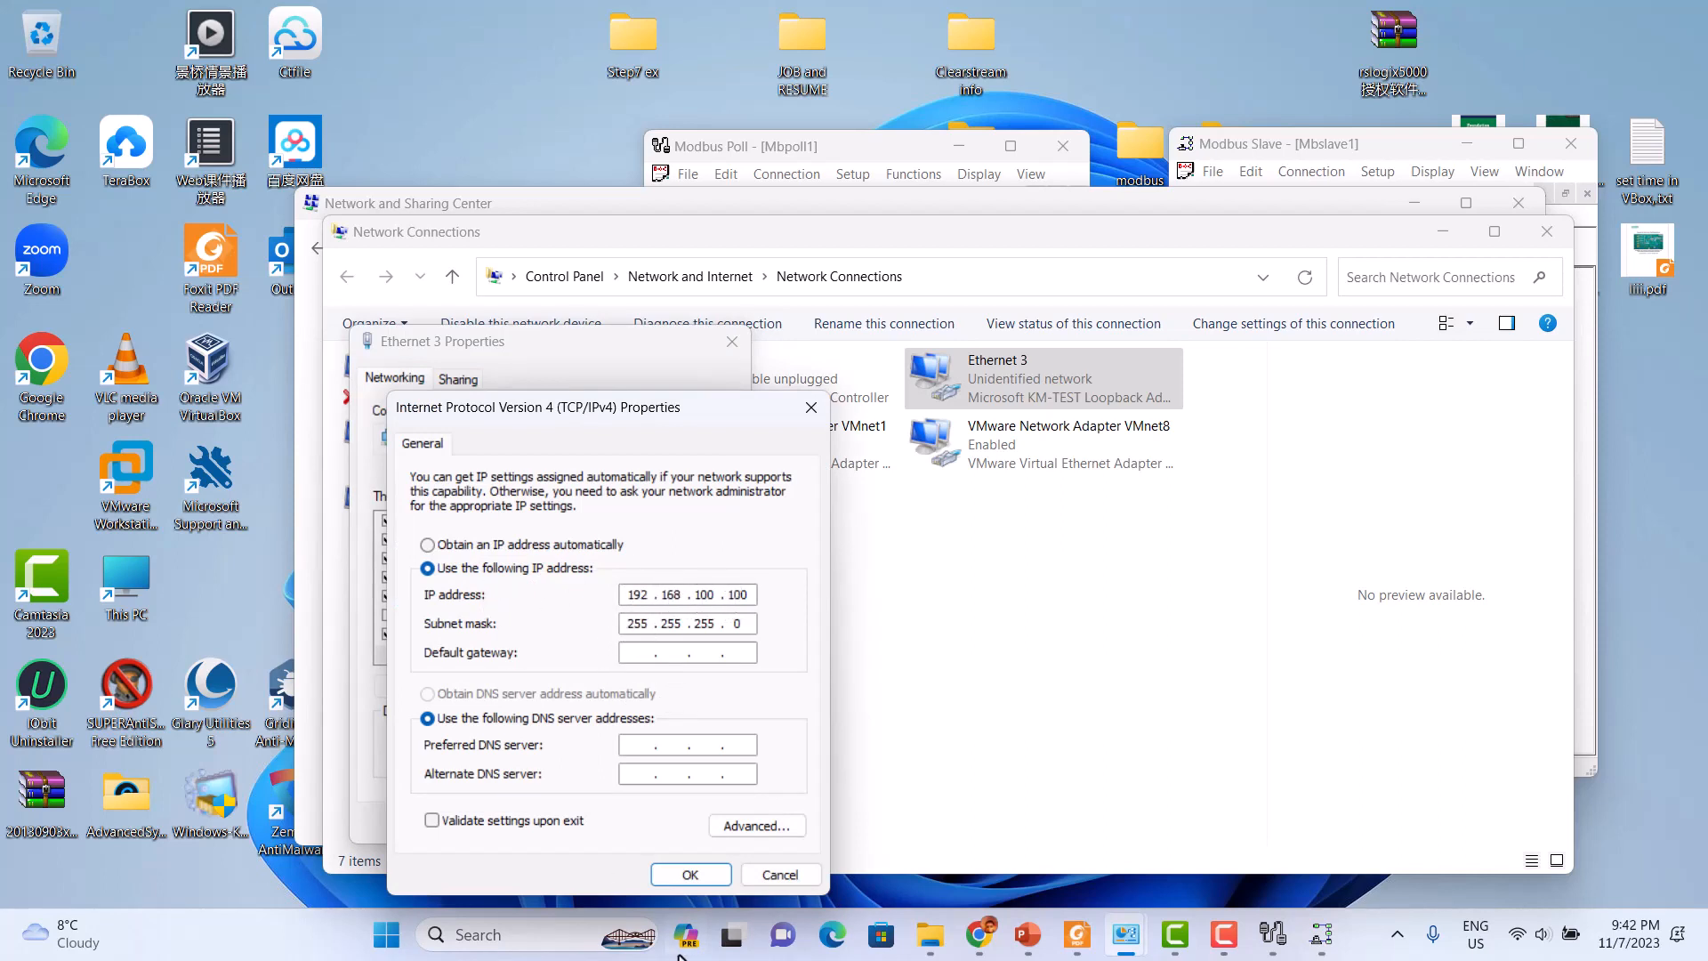
click(692, 876)
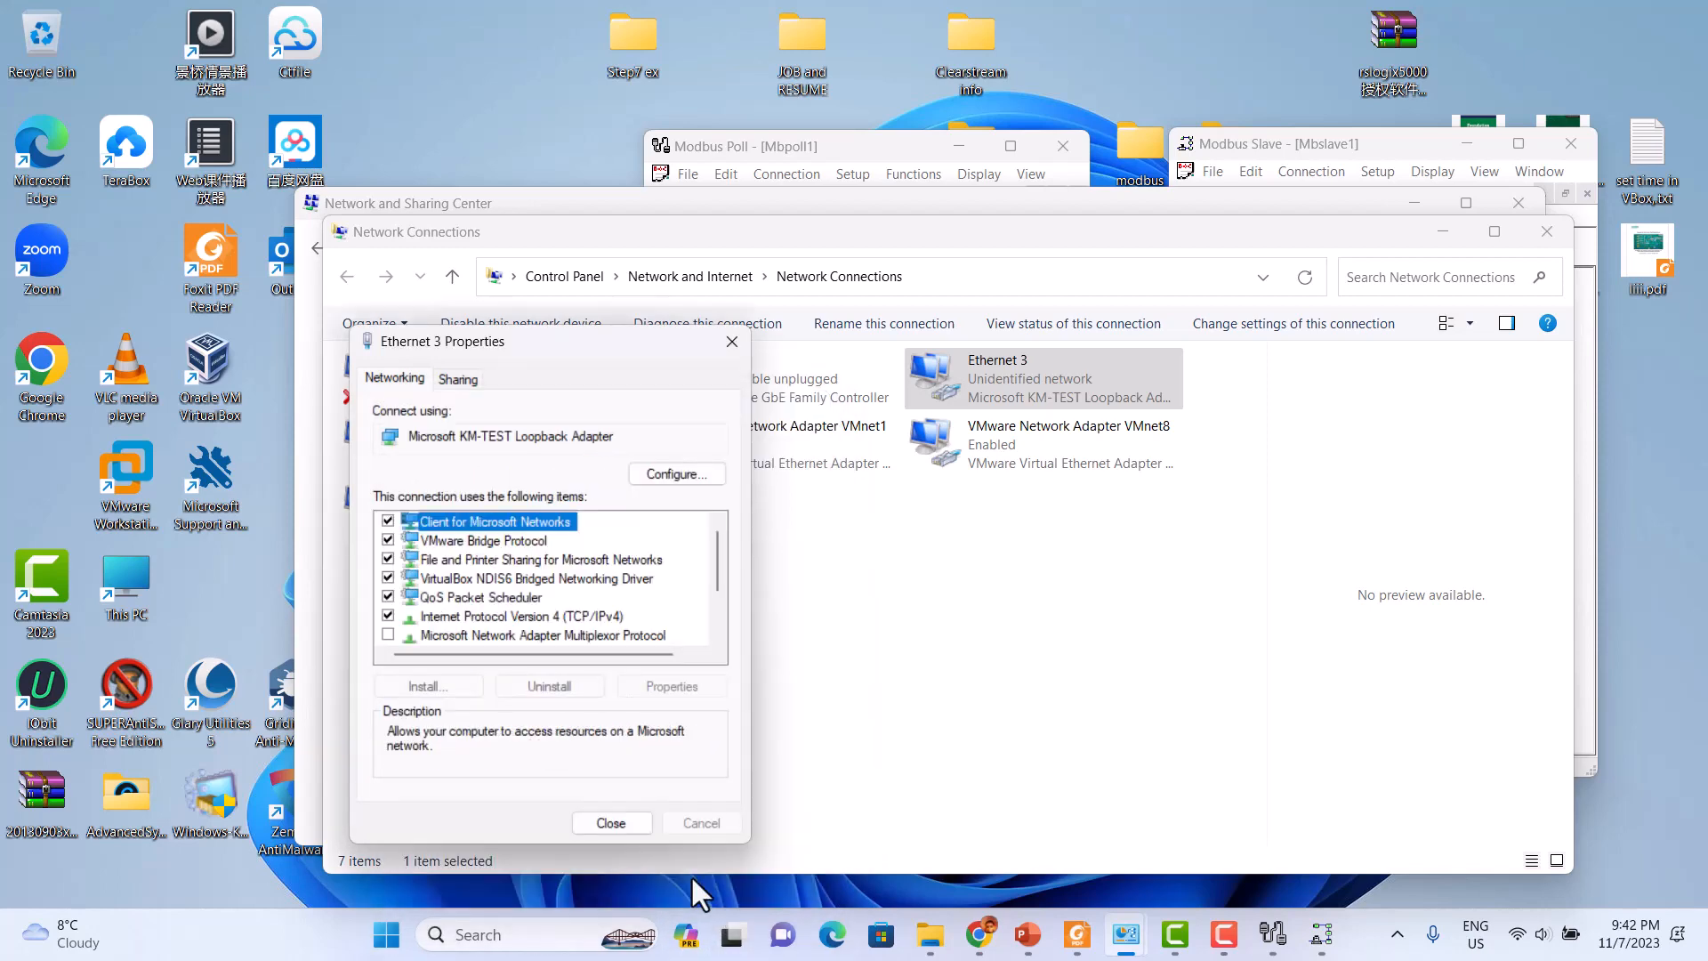
click(632, 827)
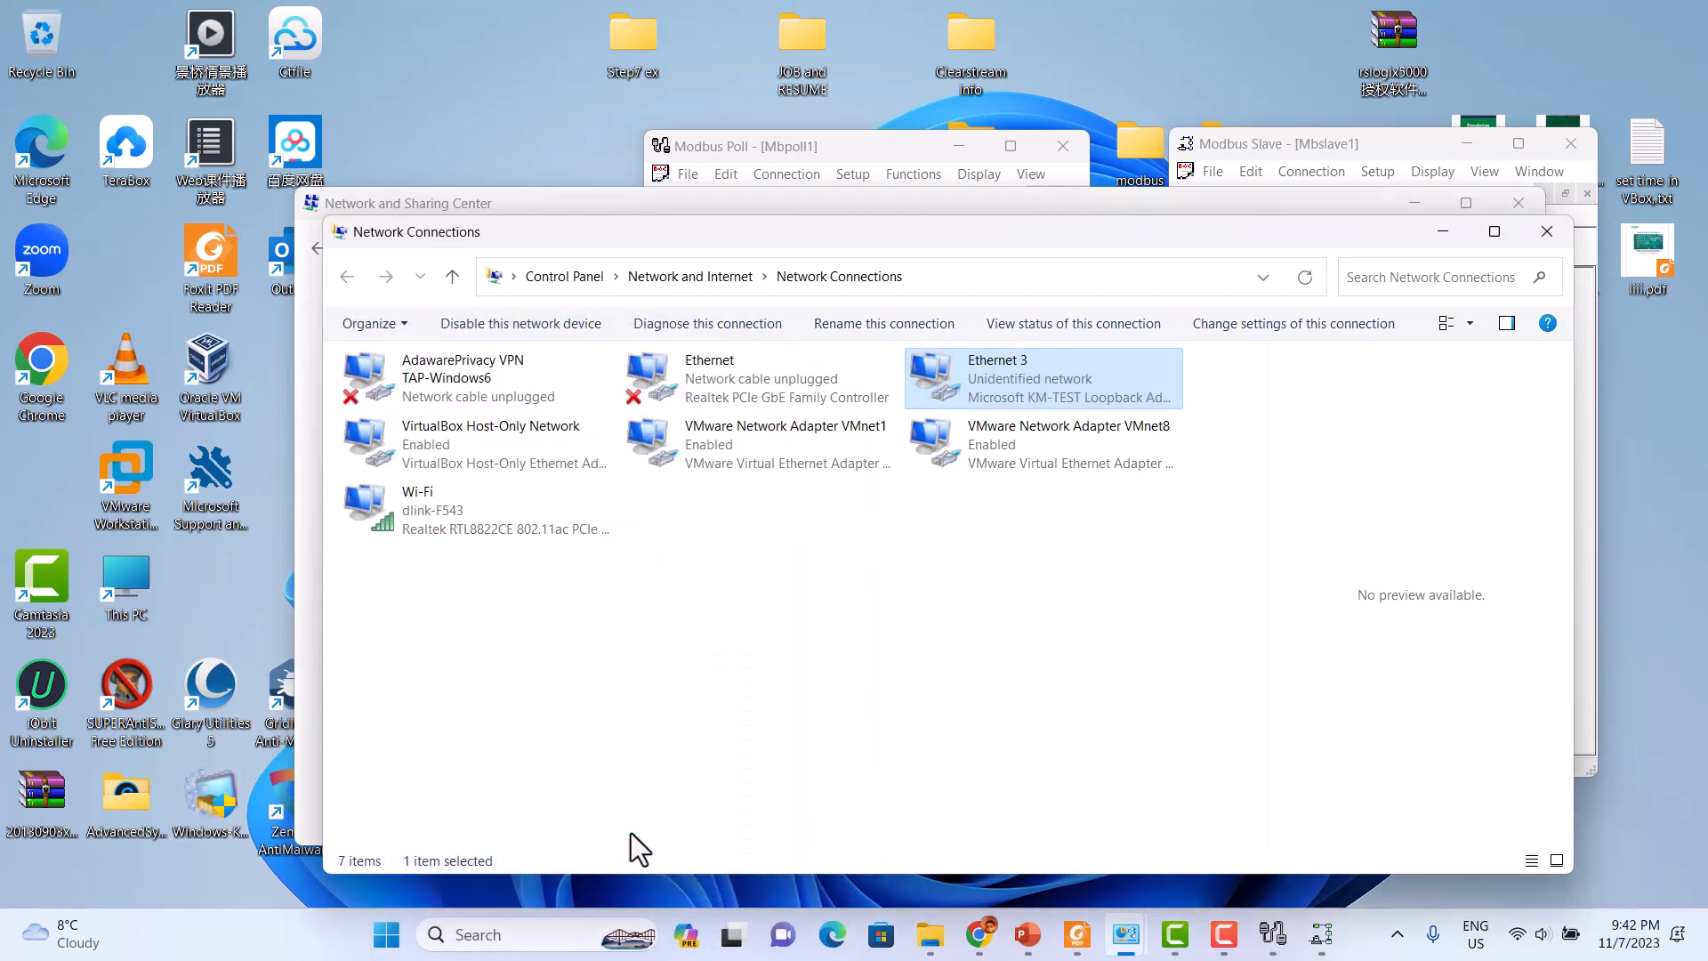
- Examine the IPv4 address settings of the VirtualBox Host-Only Network adapter, then close the network windows
right_click(443, 434)
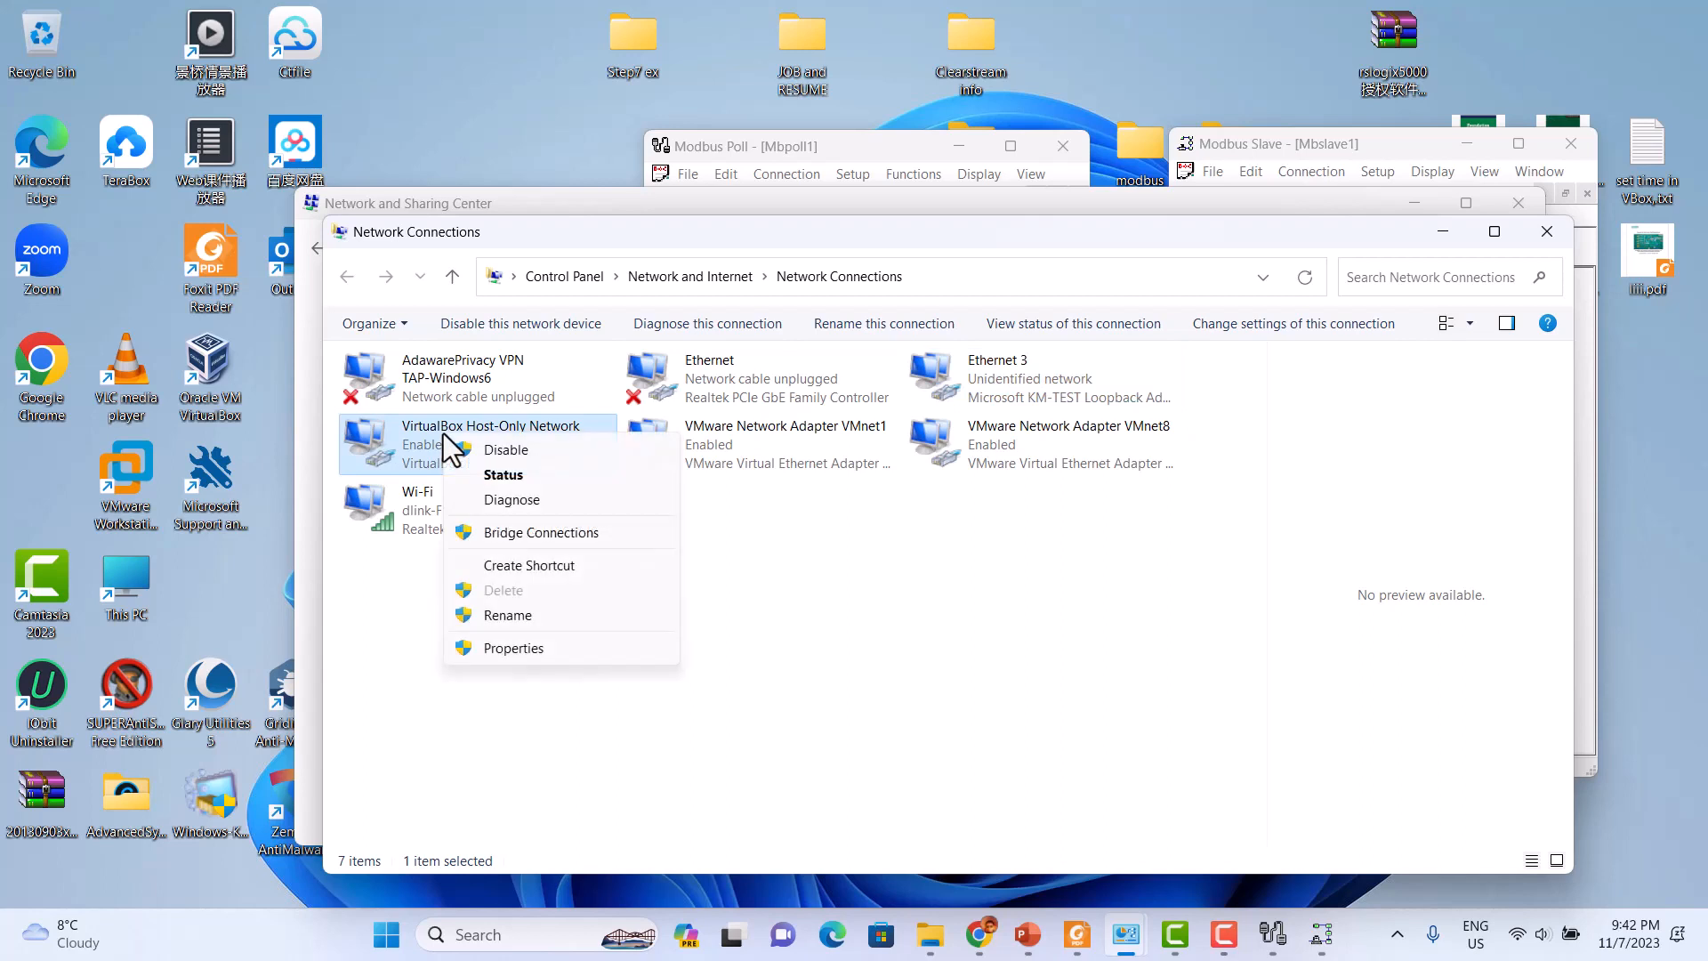
click(542, 646)
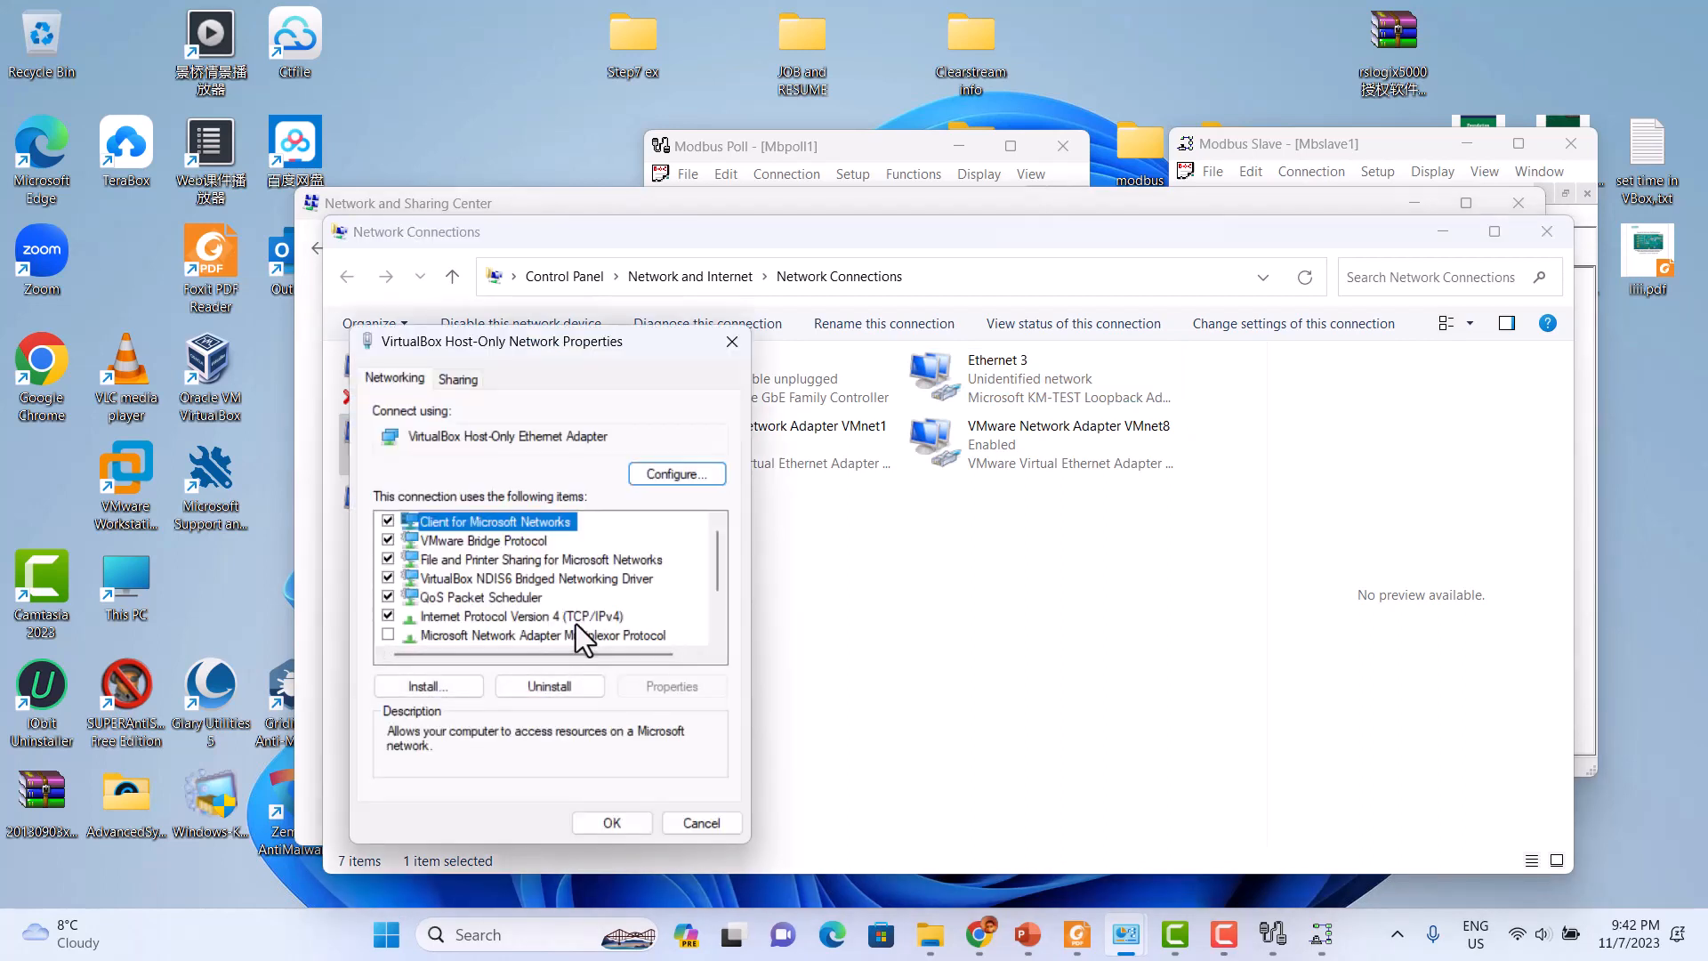
click(574, 623)
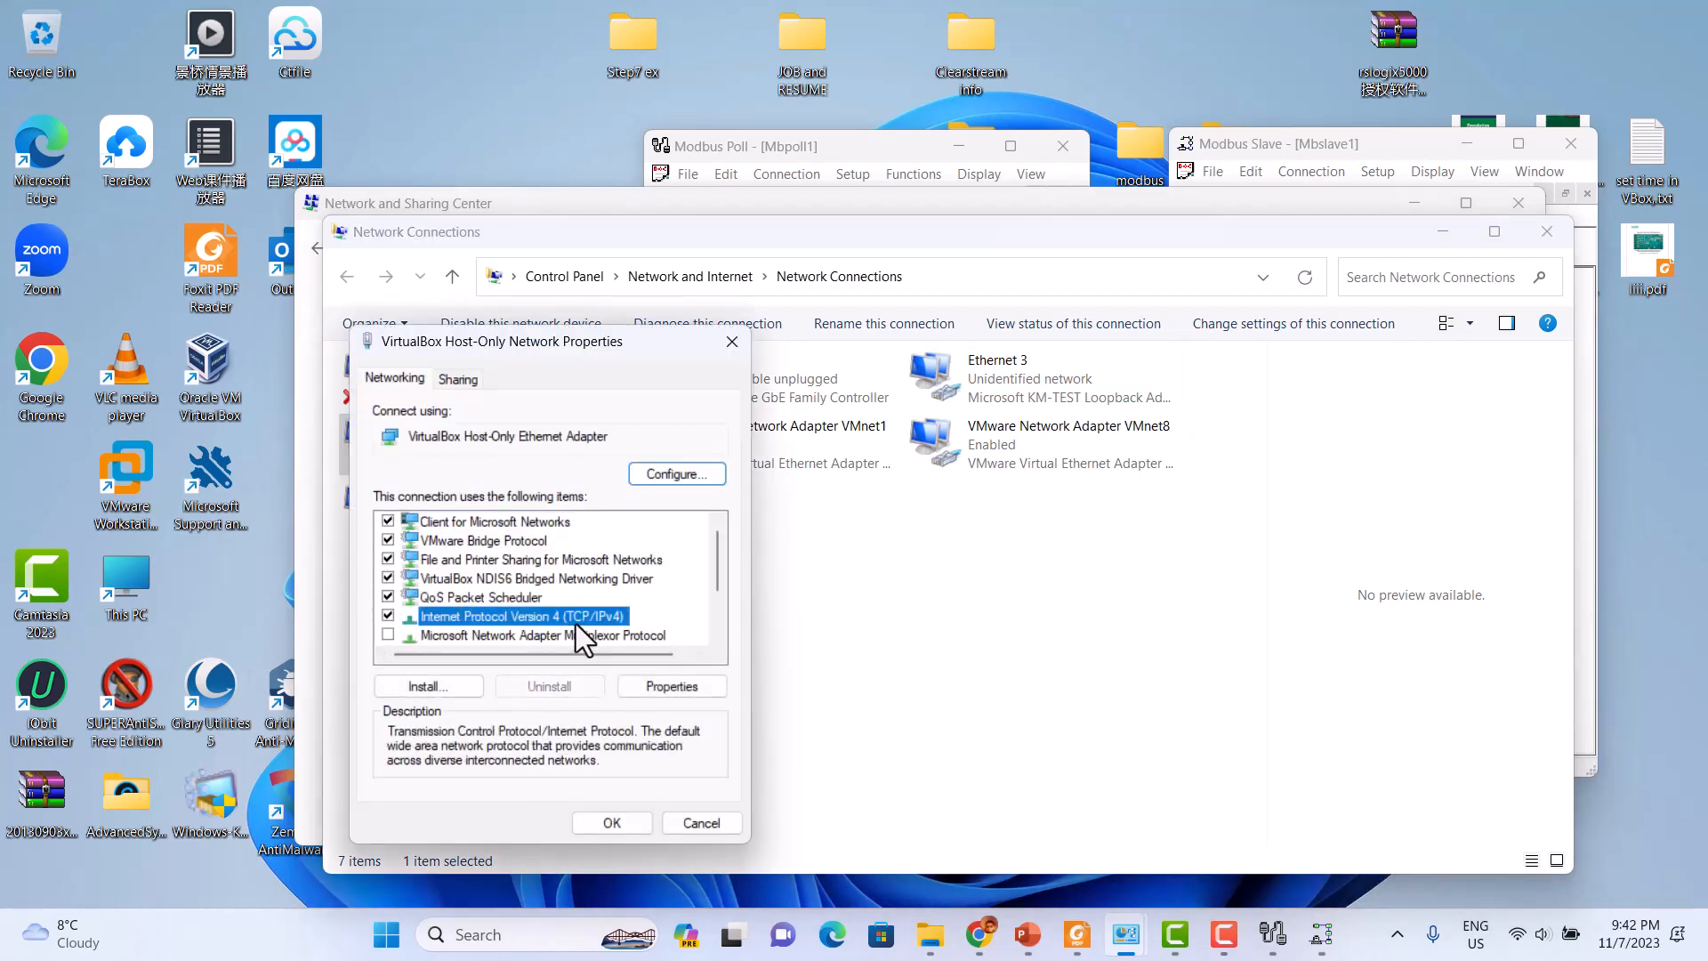
click(671, 687)
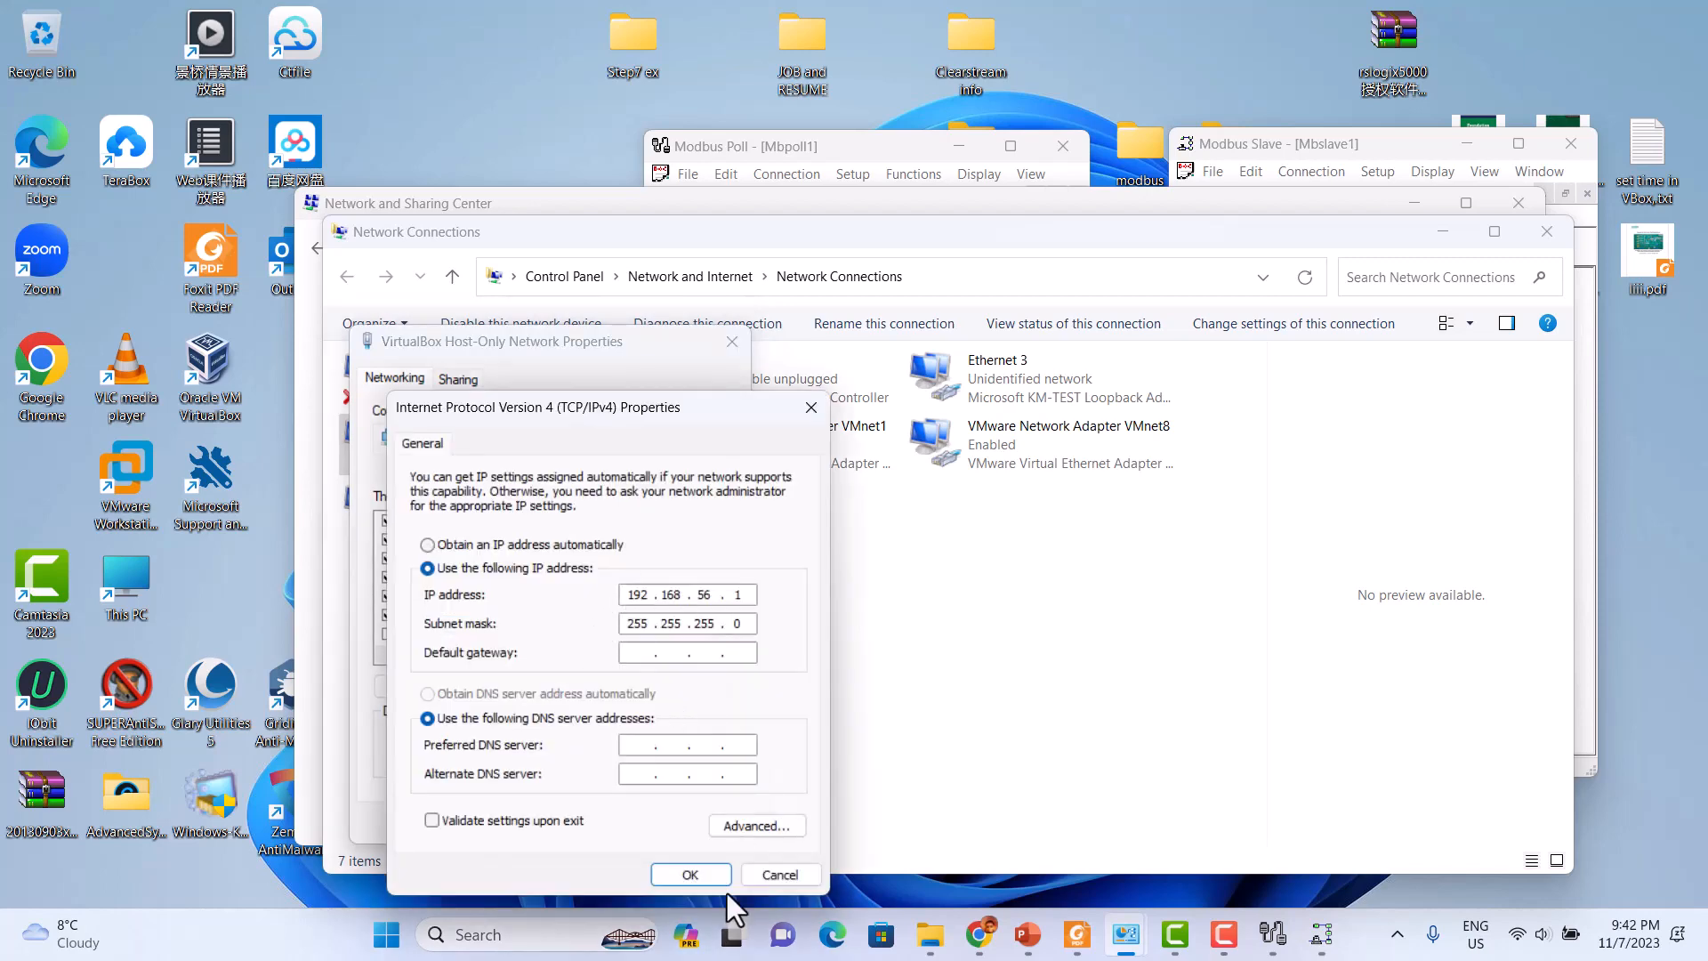
click(774, 878)
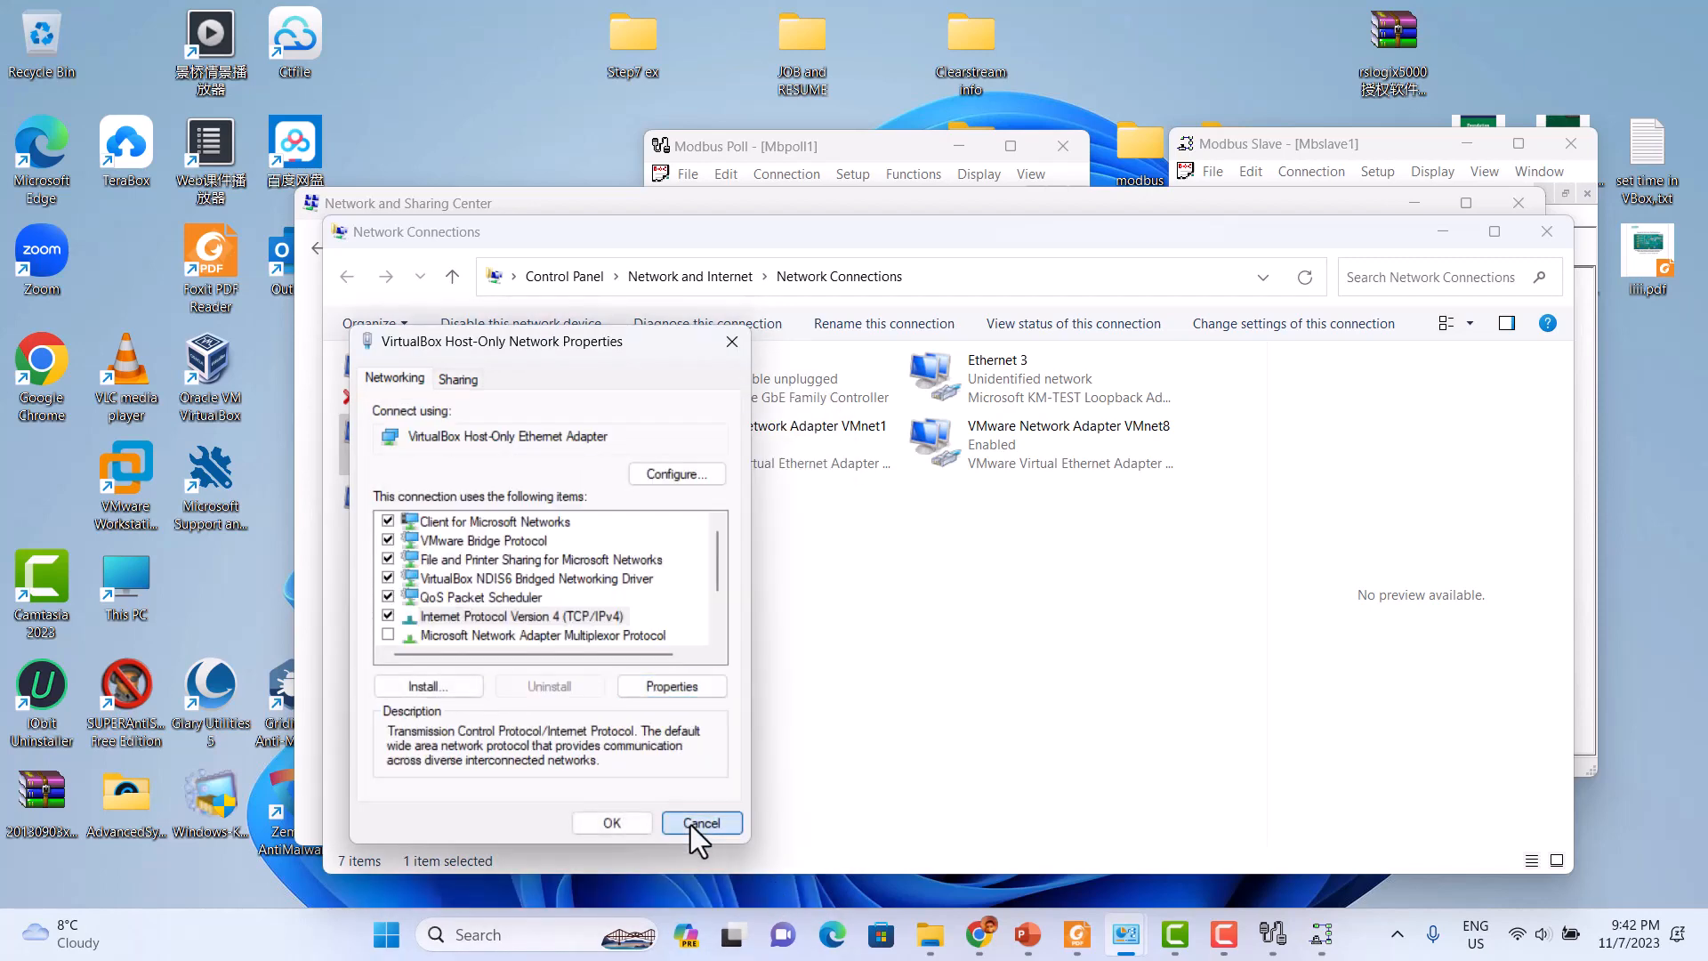
click(690, 825)
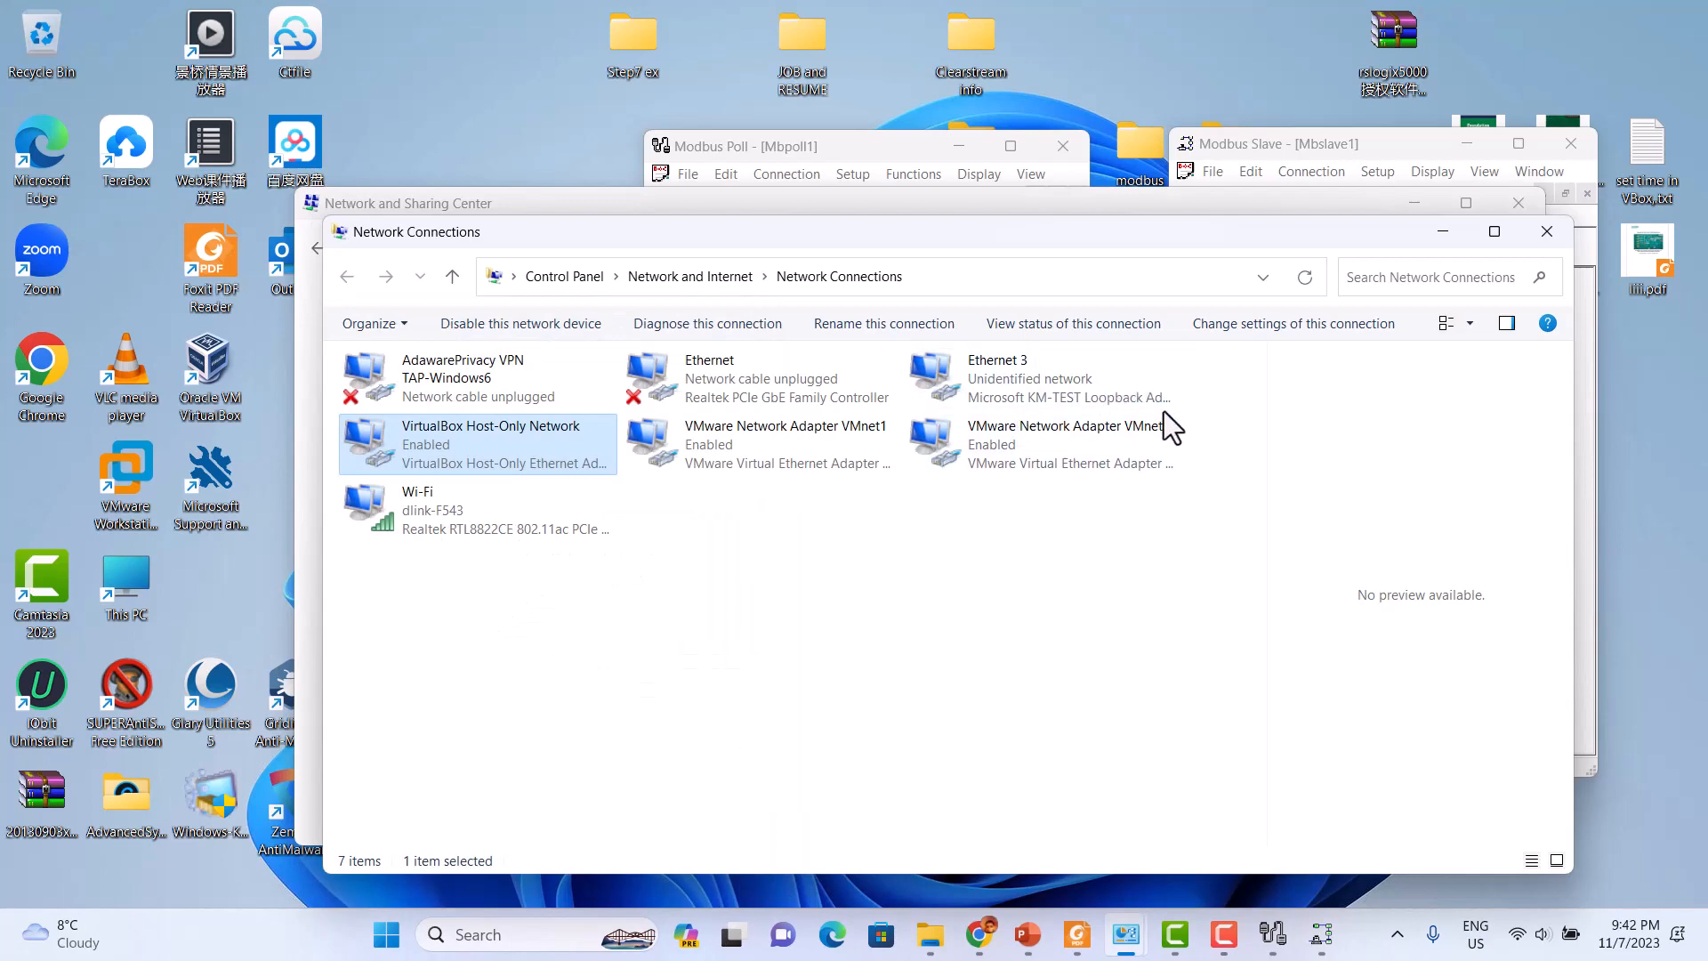
click(1544, 233)
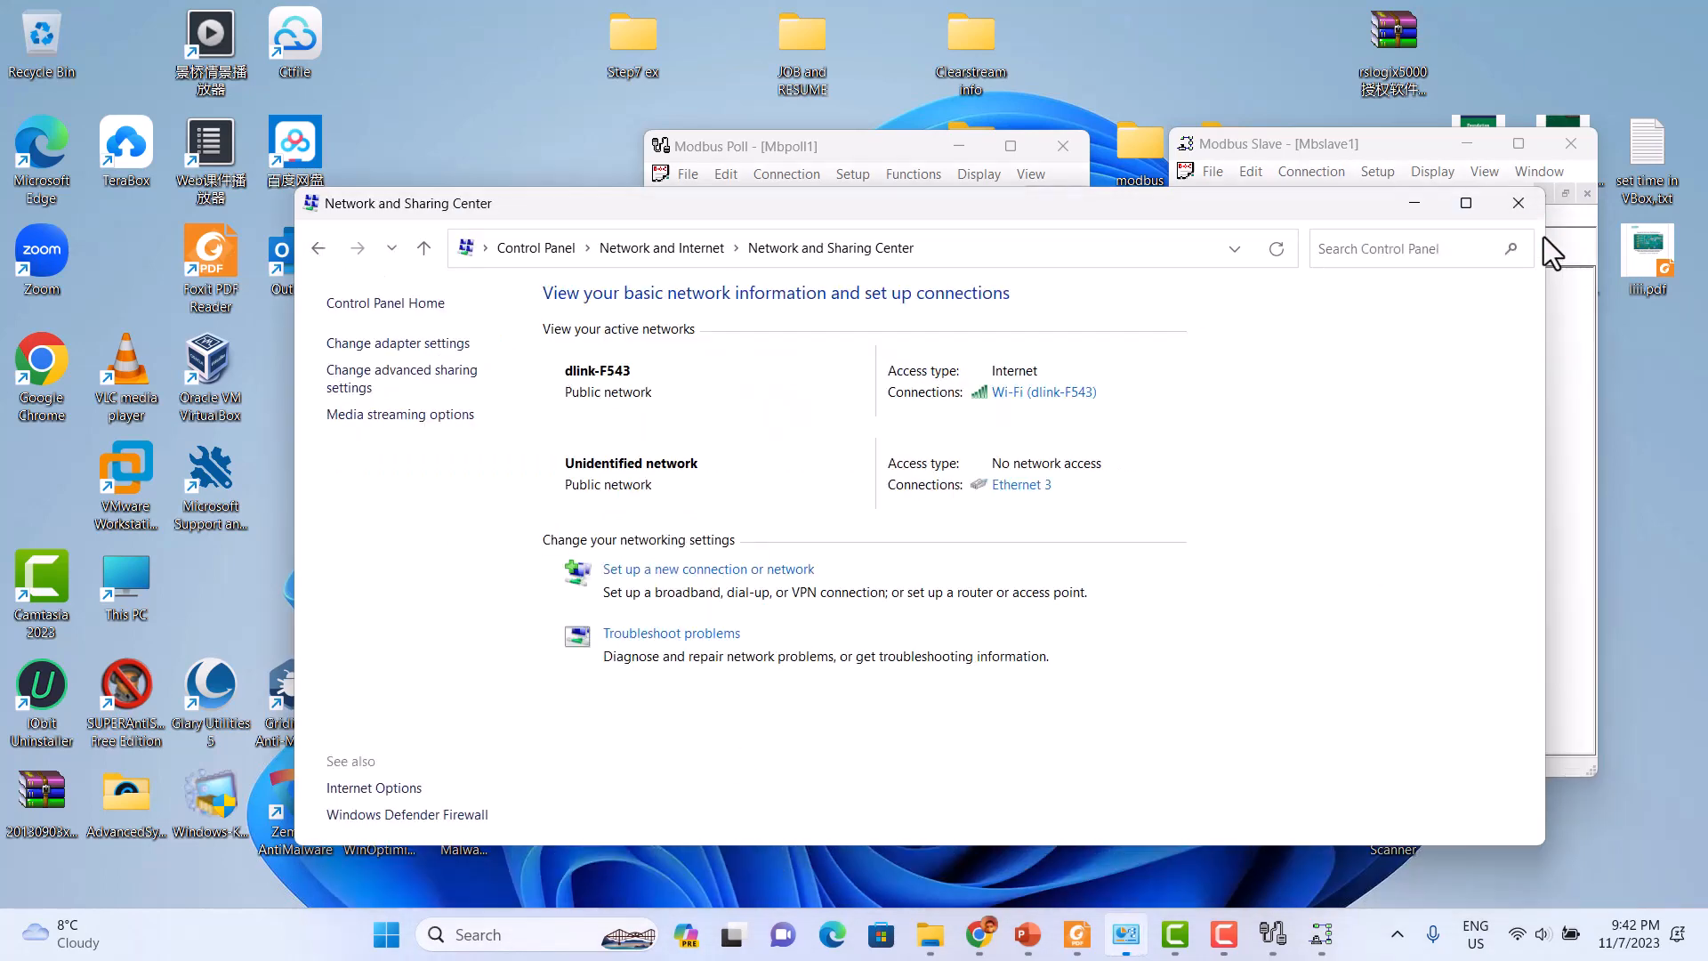
click(1517, 205)
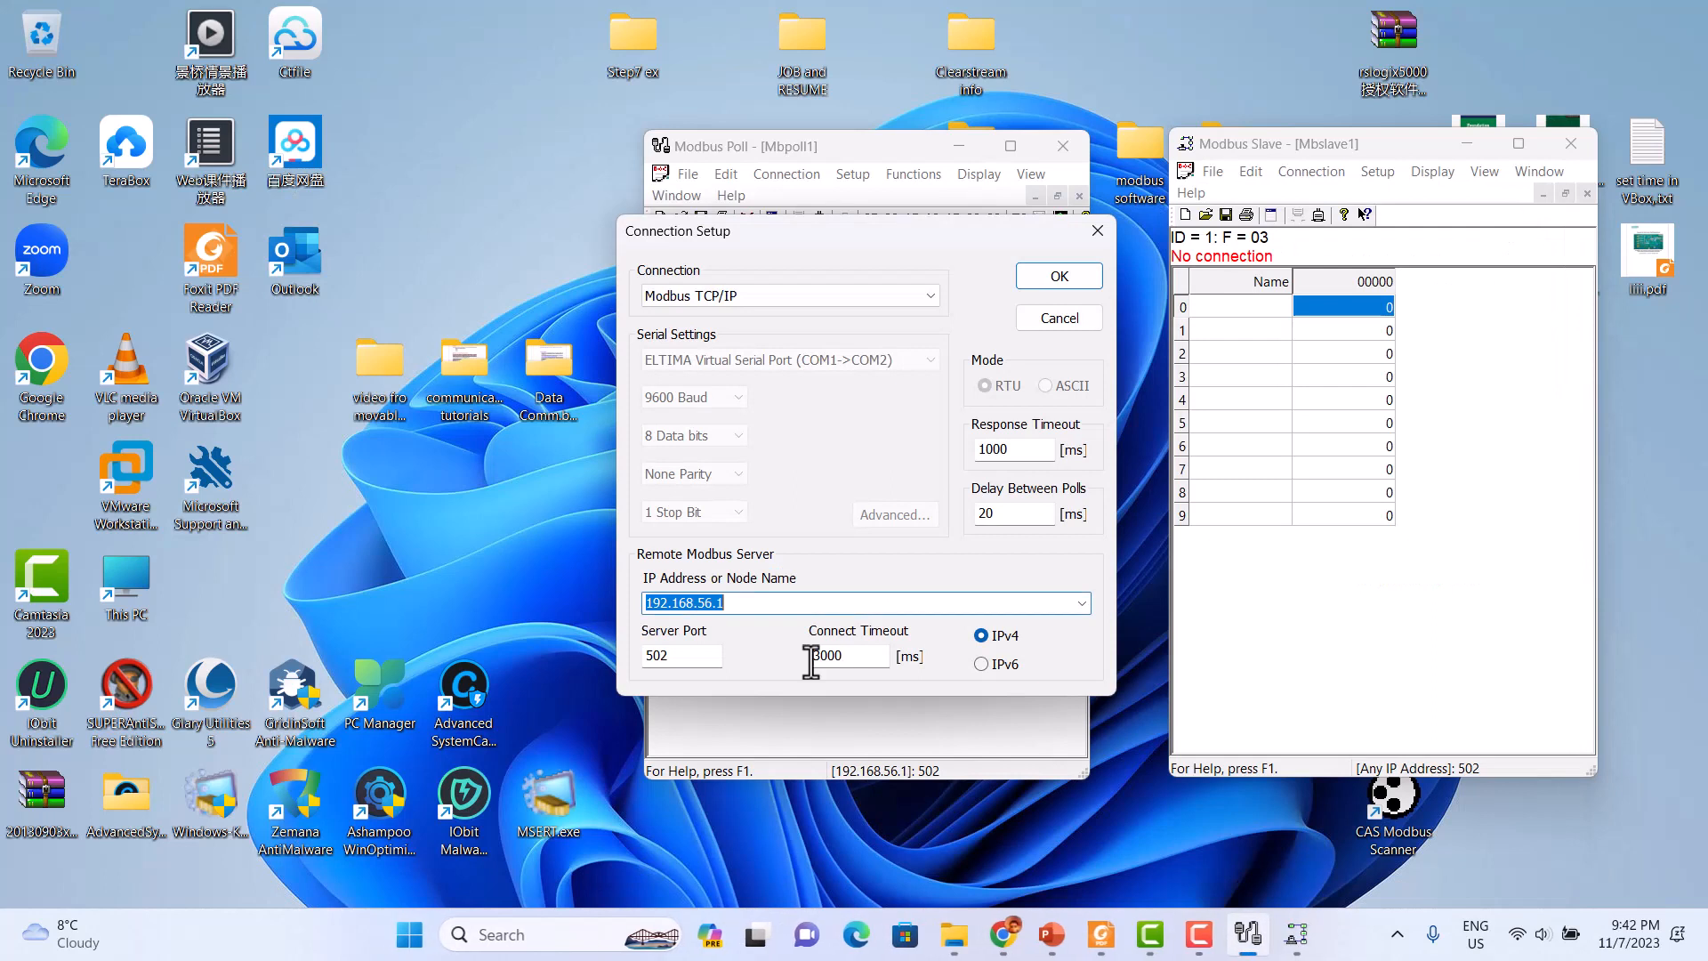
- Set the remote Modbus server's IP address to 192.168.100.100 and try to connect Modbus Poll
click(768, 605)
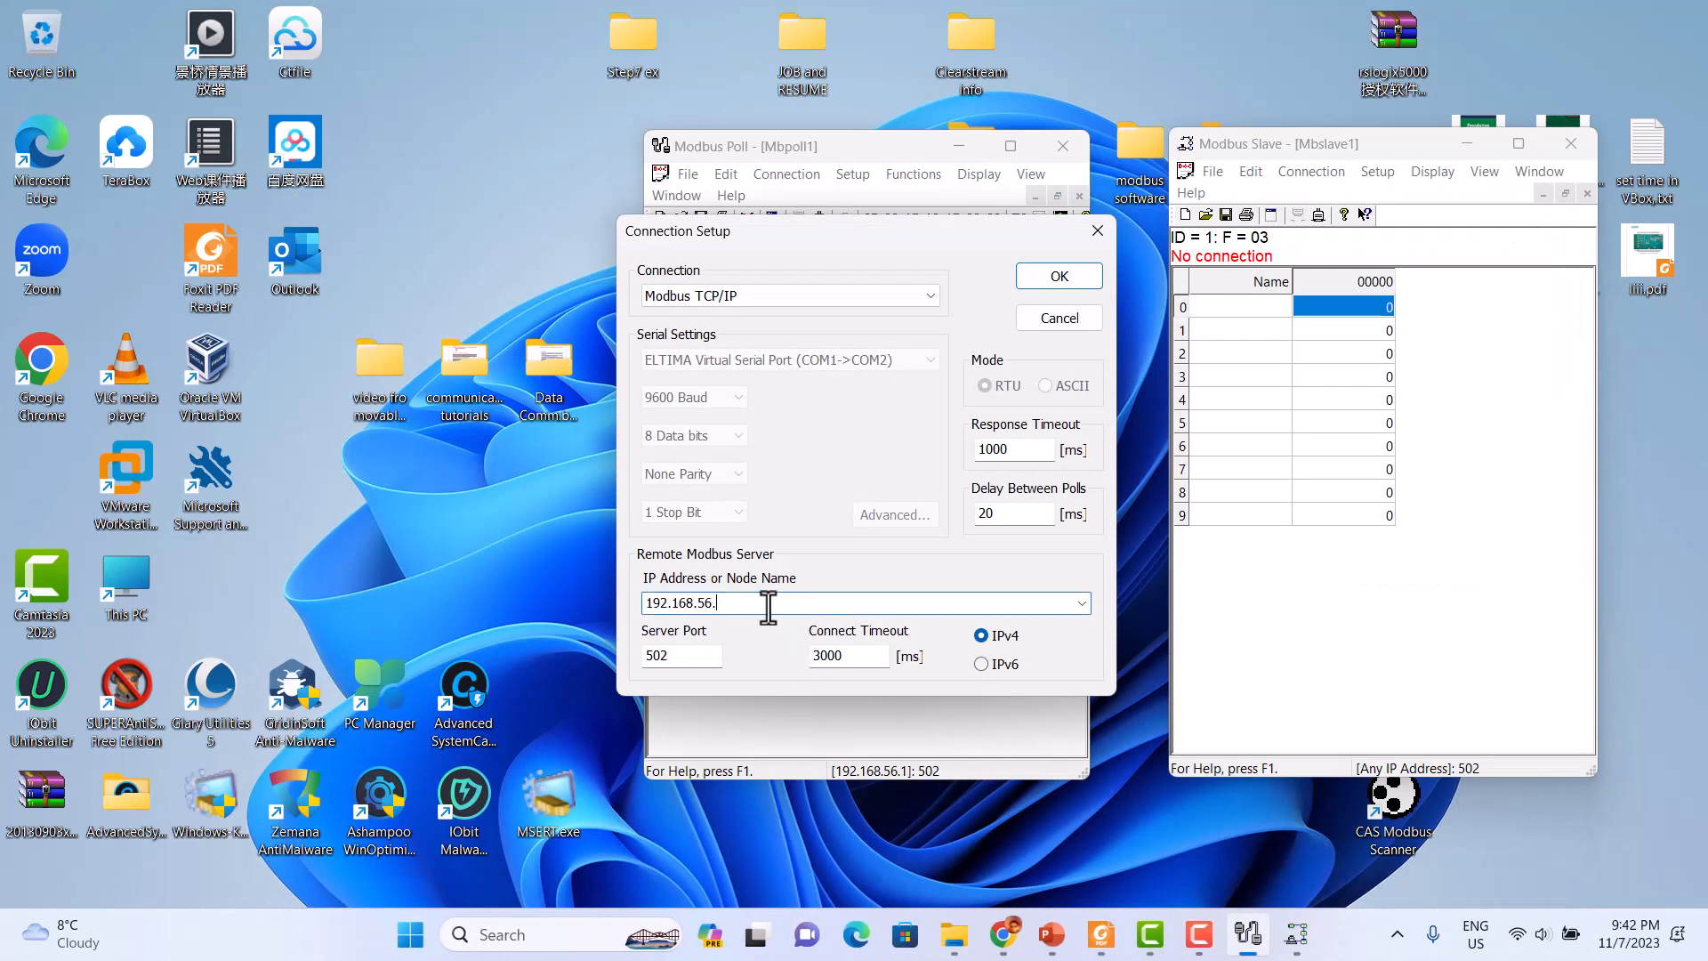
key(BackSpace)
key(BackSpace)
key(BackSpace)
text(100.100)
click(1061, 277)
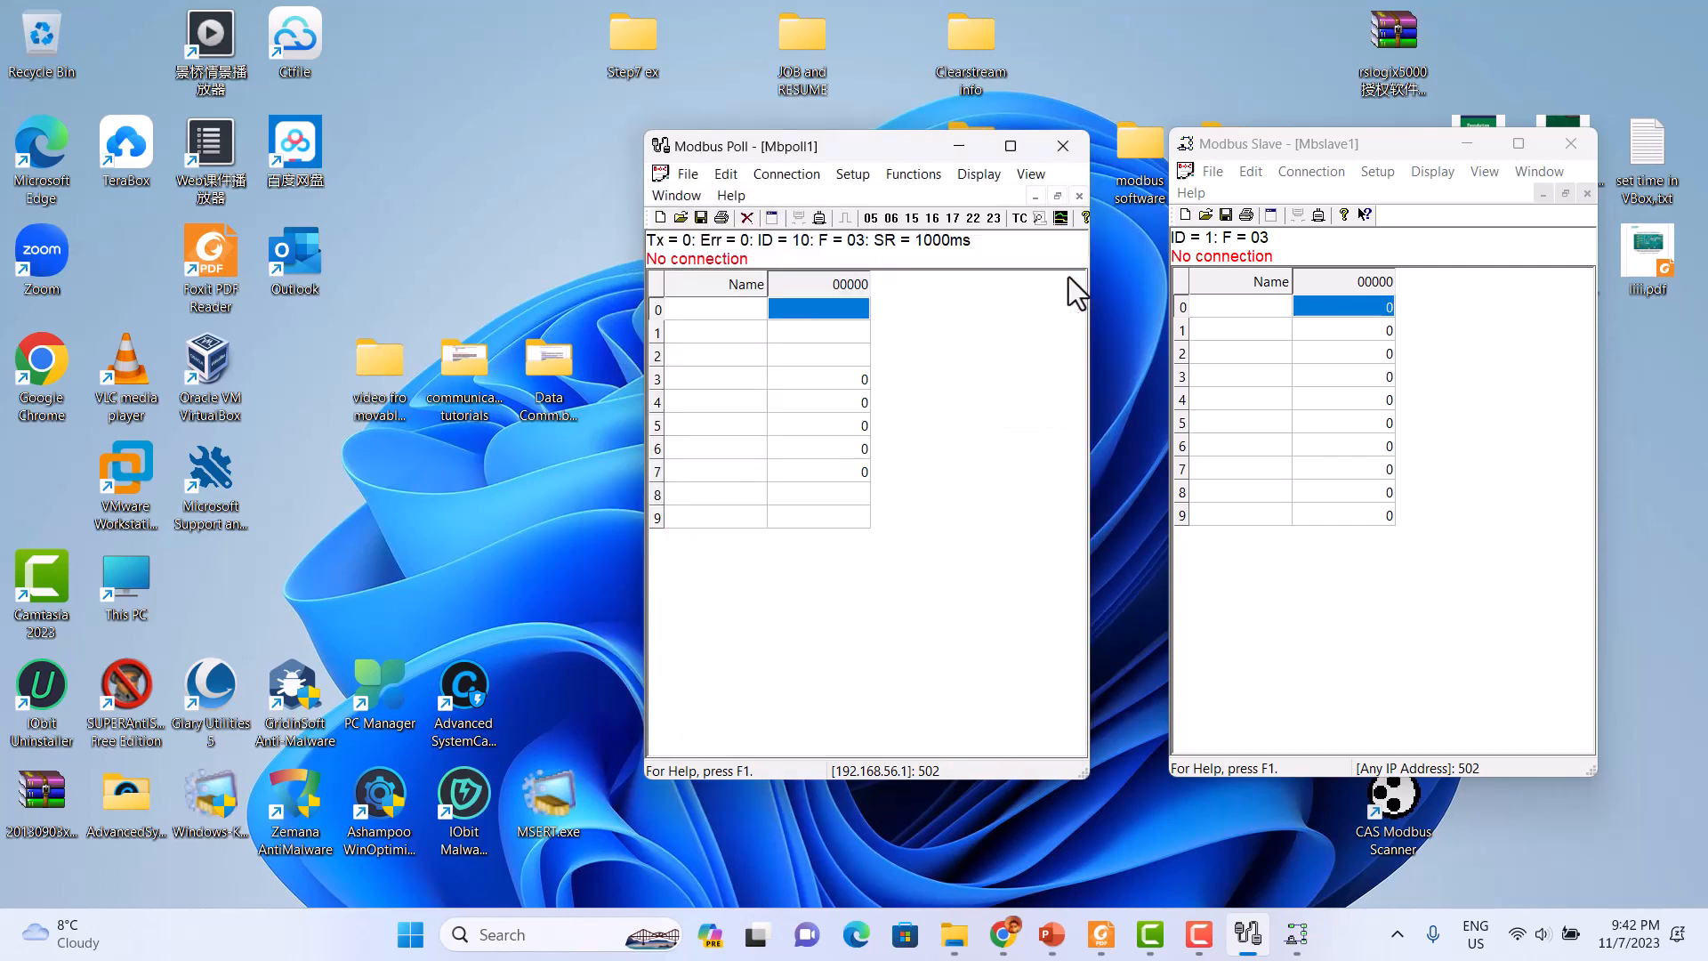
- Connect Modbus Slave over Modbus TCP/IP, keeping any IP address and port 502
click(1321, 181)
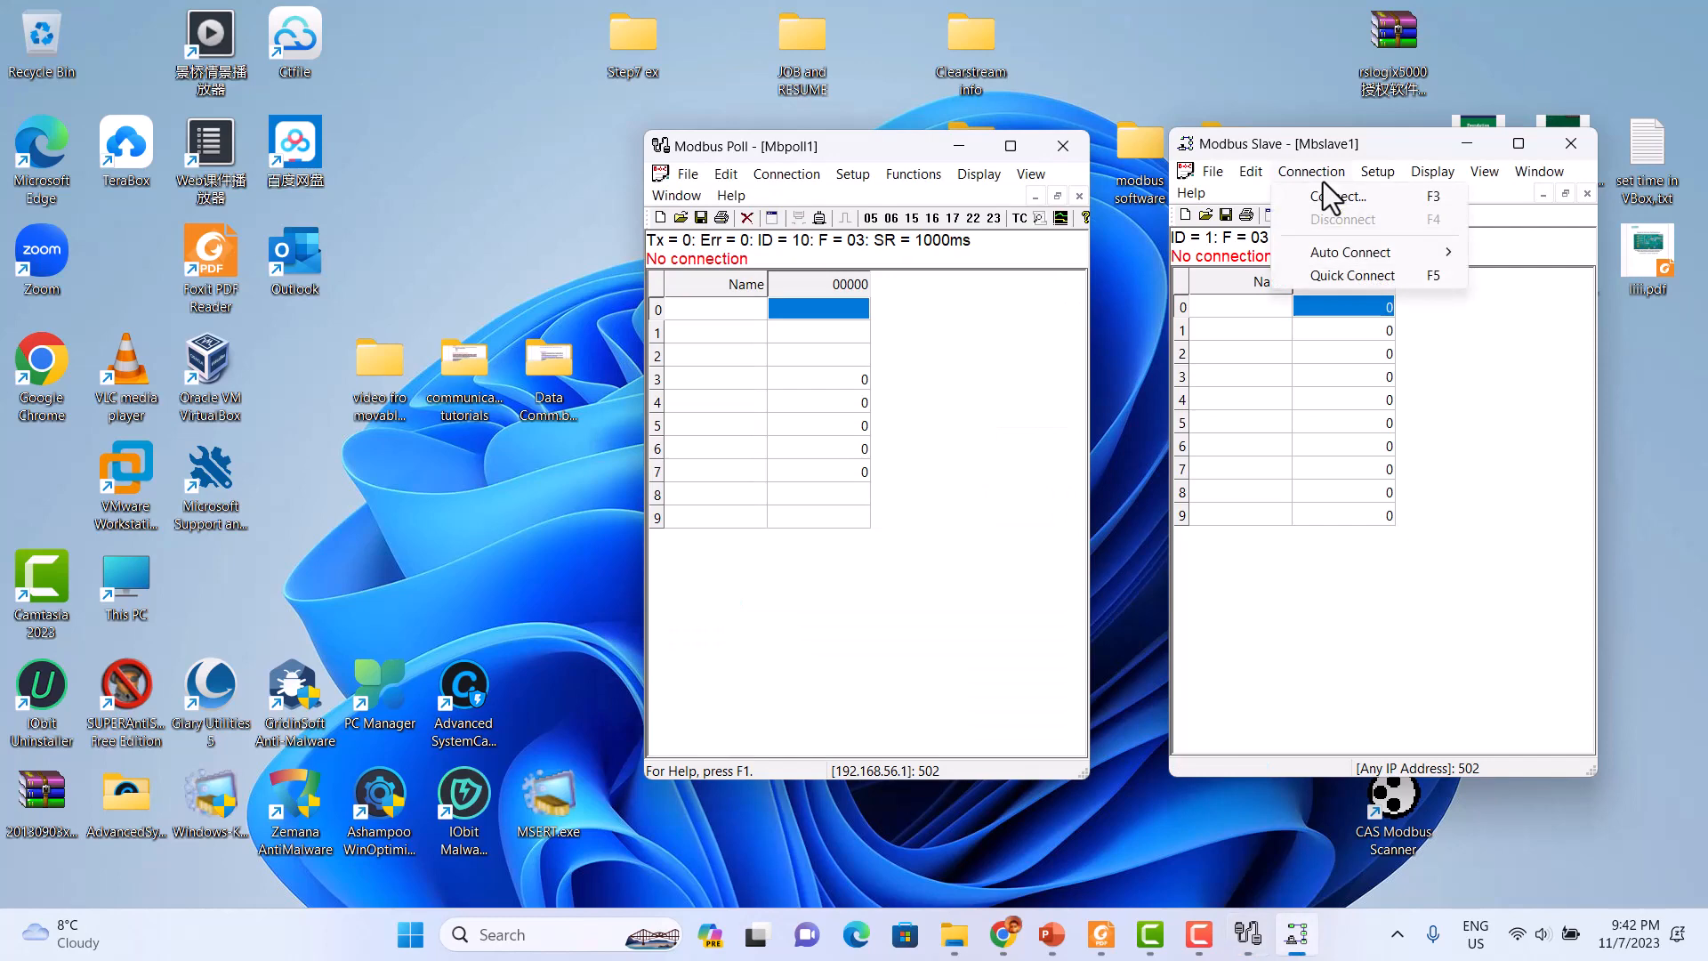
click(1332, 200)
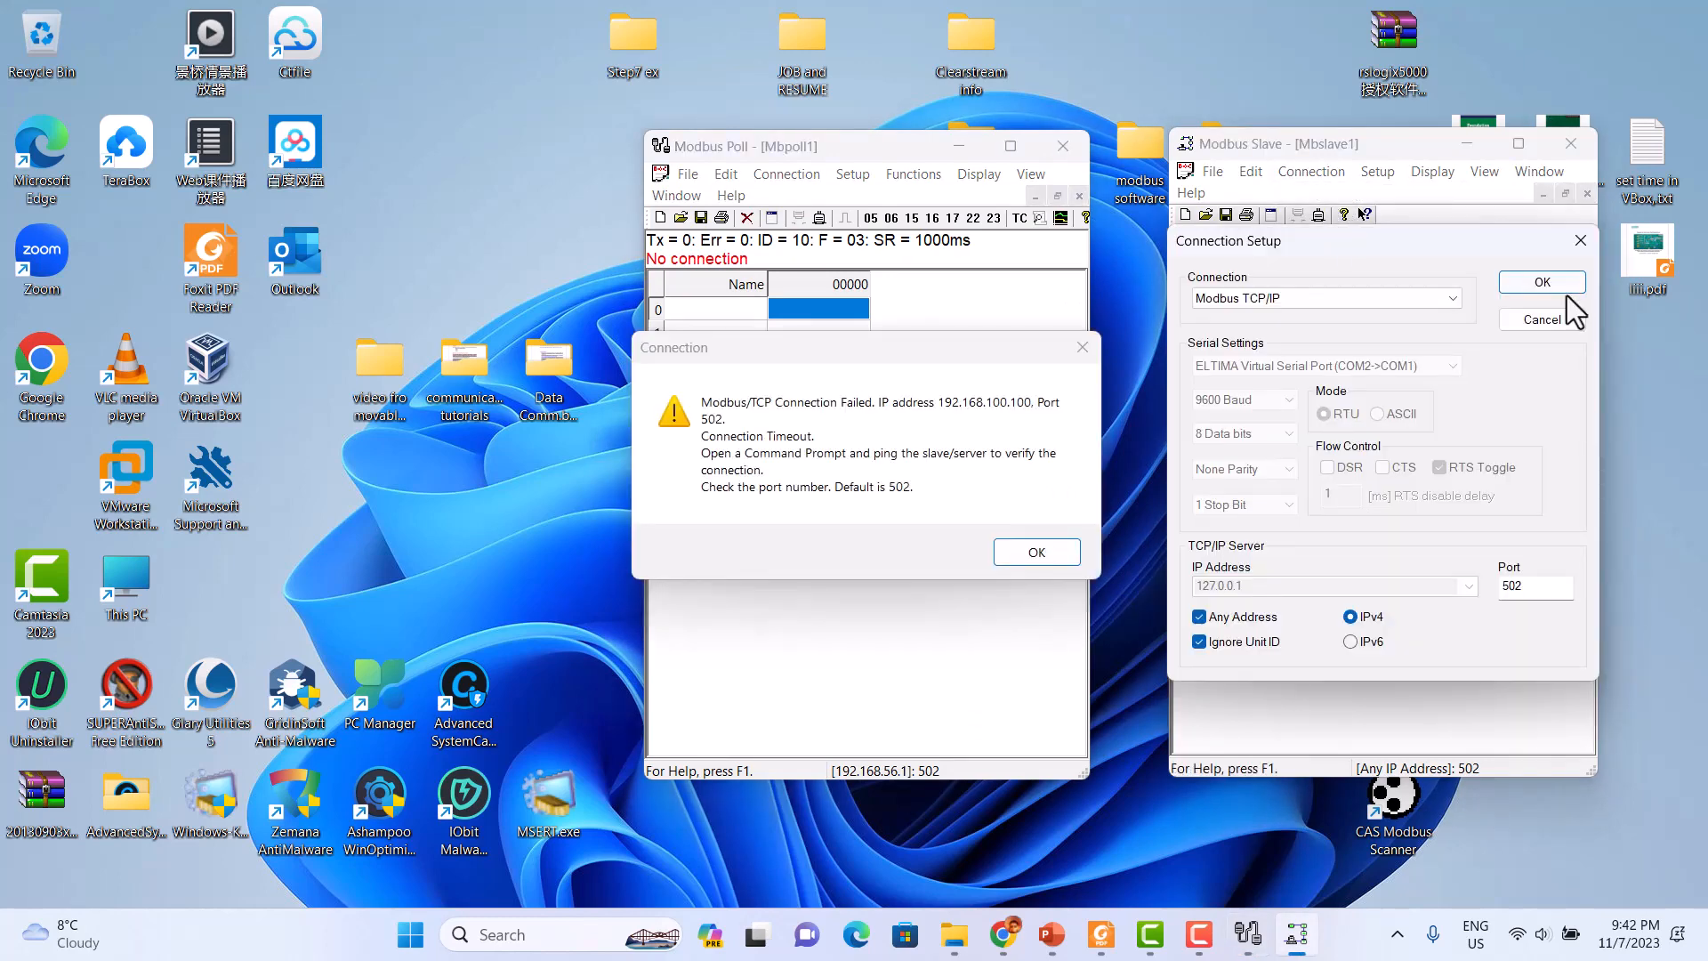
click(1555, 292)
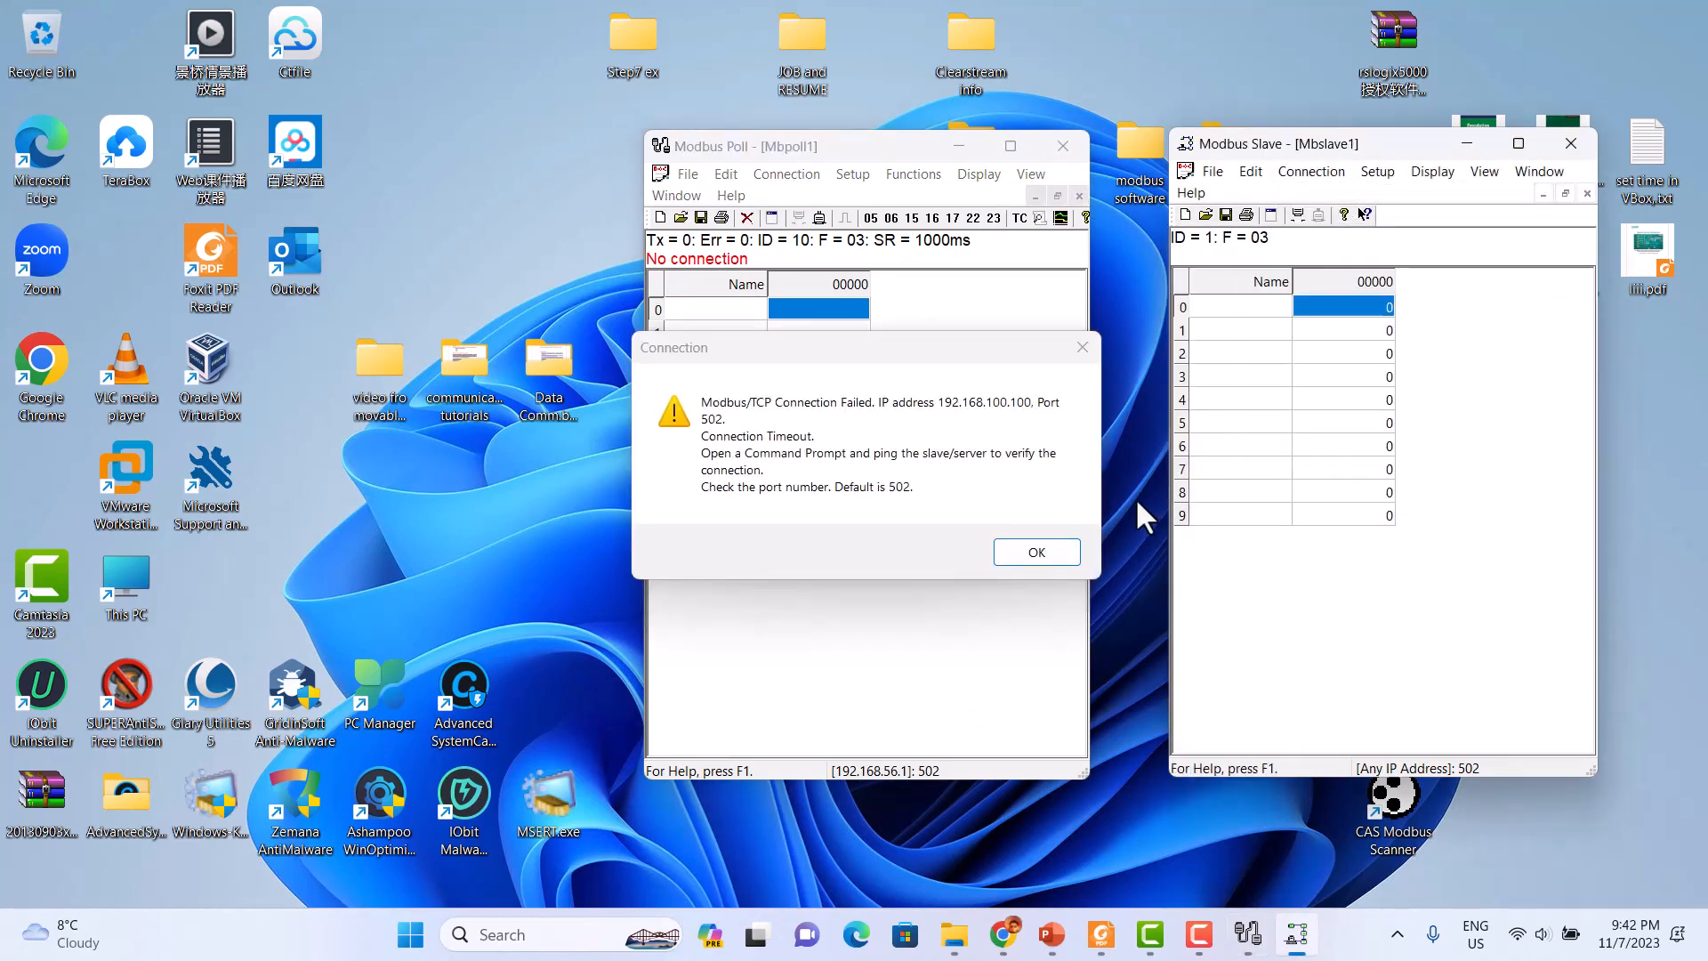
- Dismiss the connection failure and reconnect Modbus Poll over Modbus TCP/IP to 192.168.100.100 on port 502
click(1035, 553)
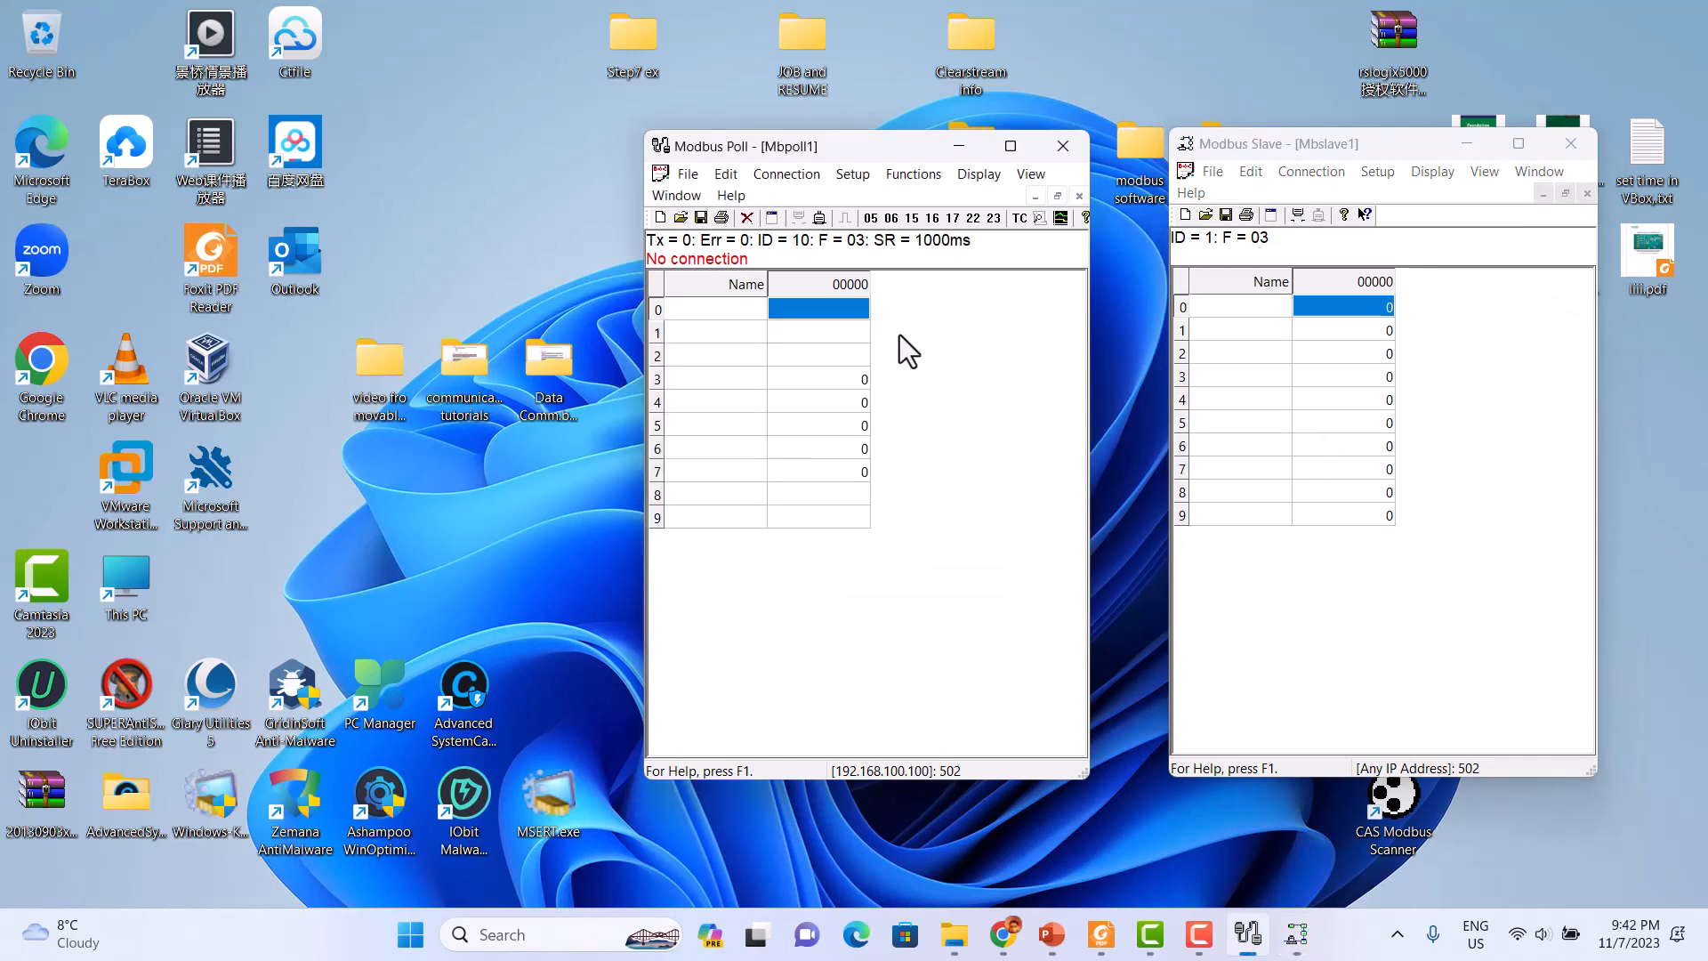
click(795, 184)
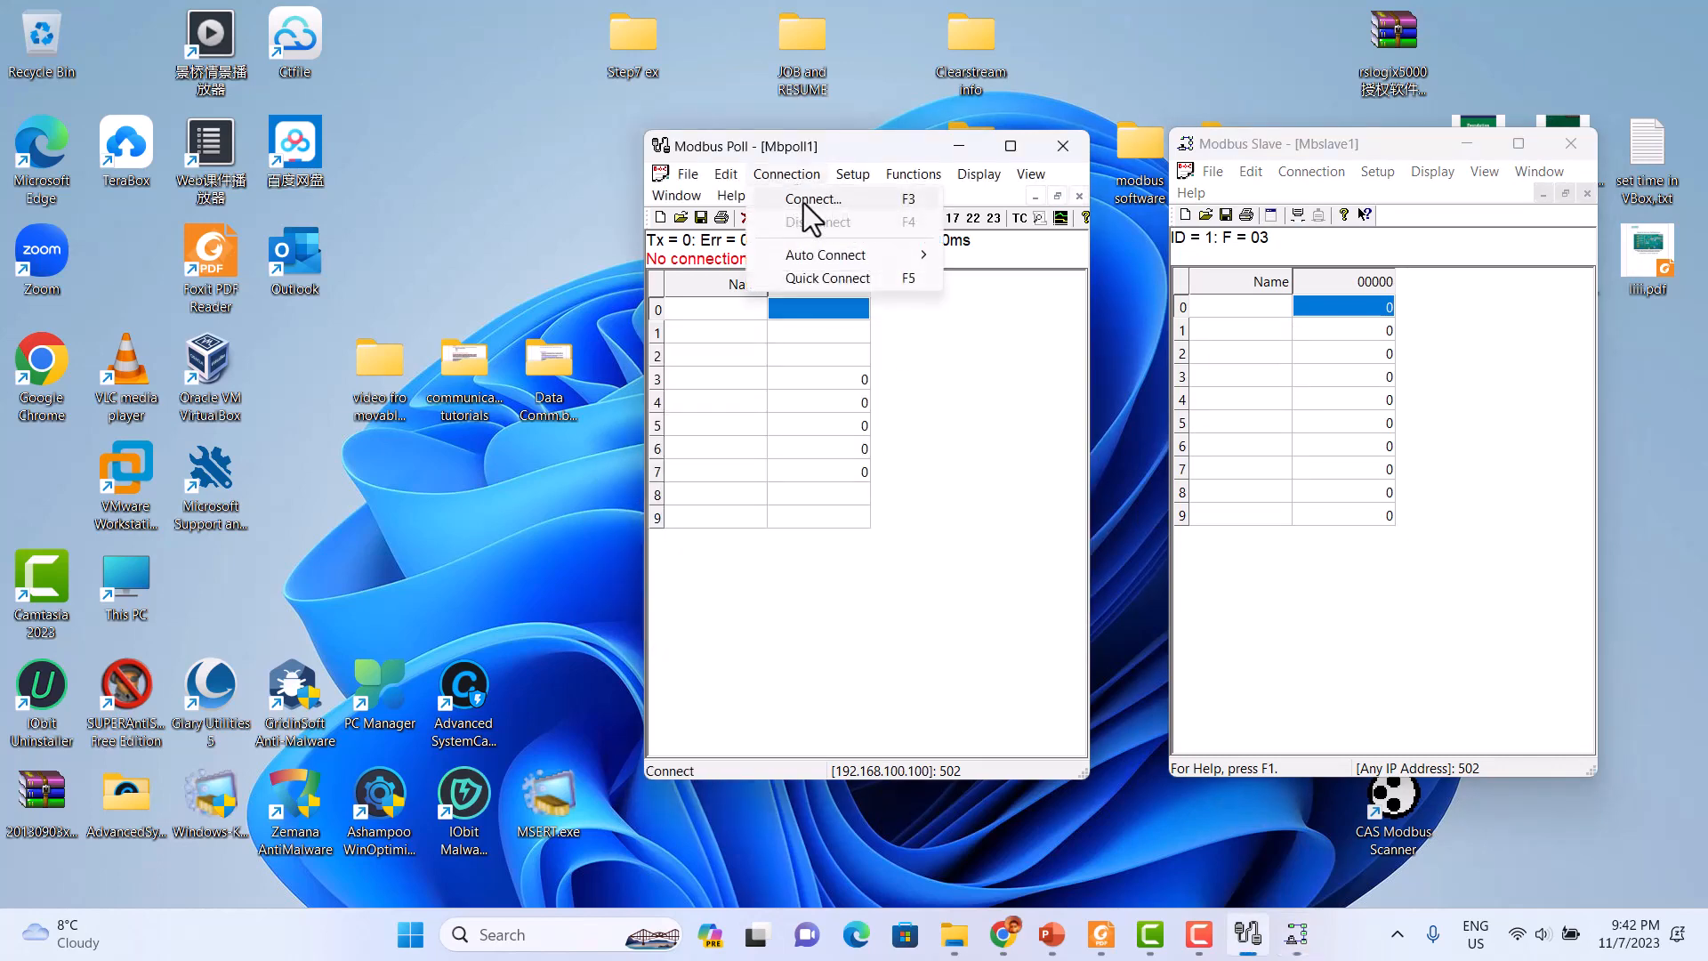
click(803, 203)
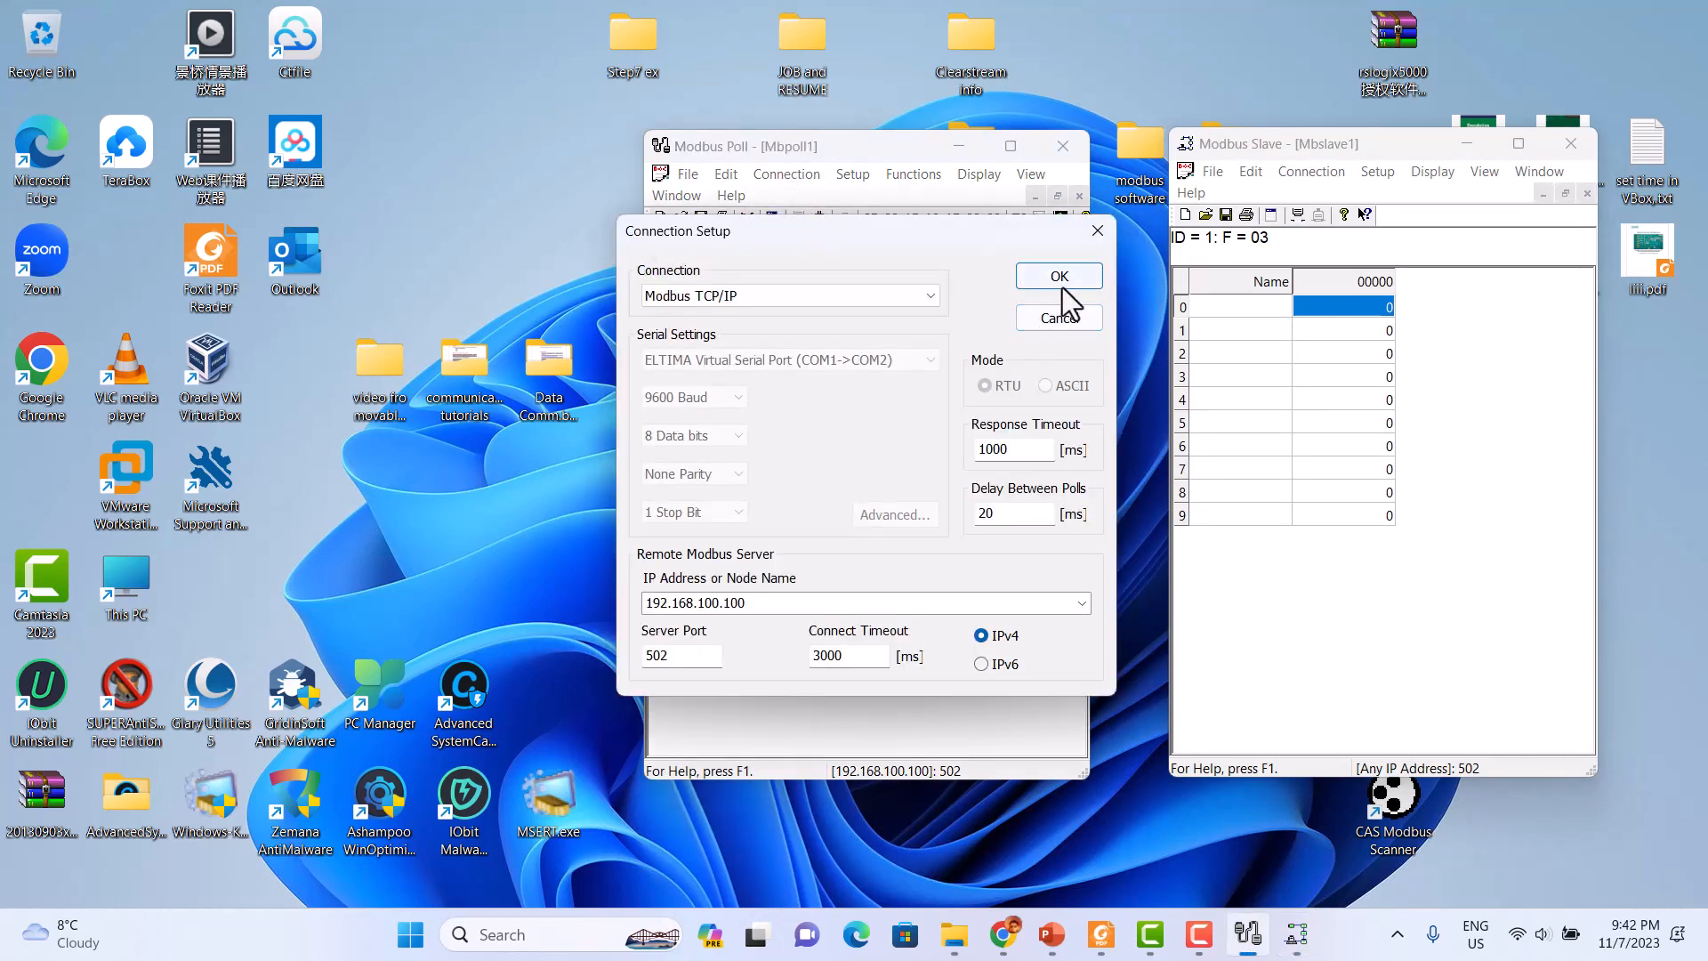
click(1059, 277)
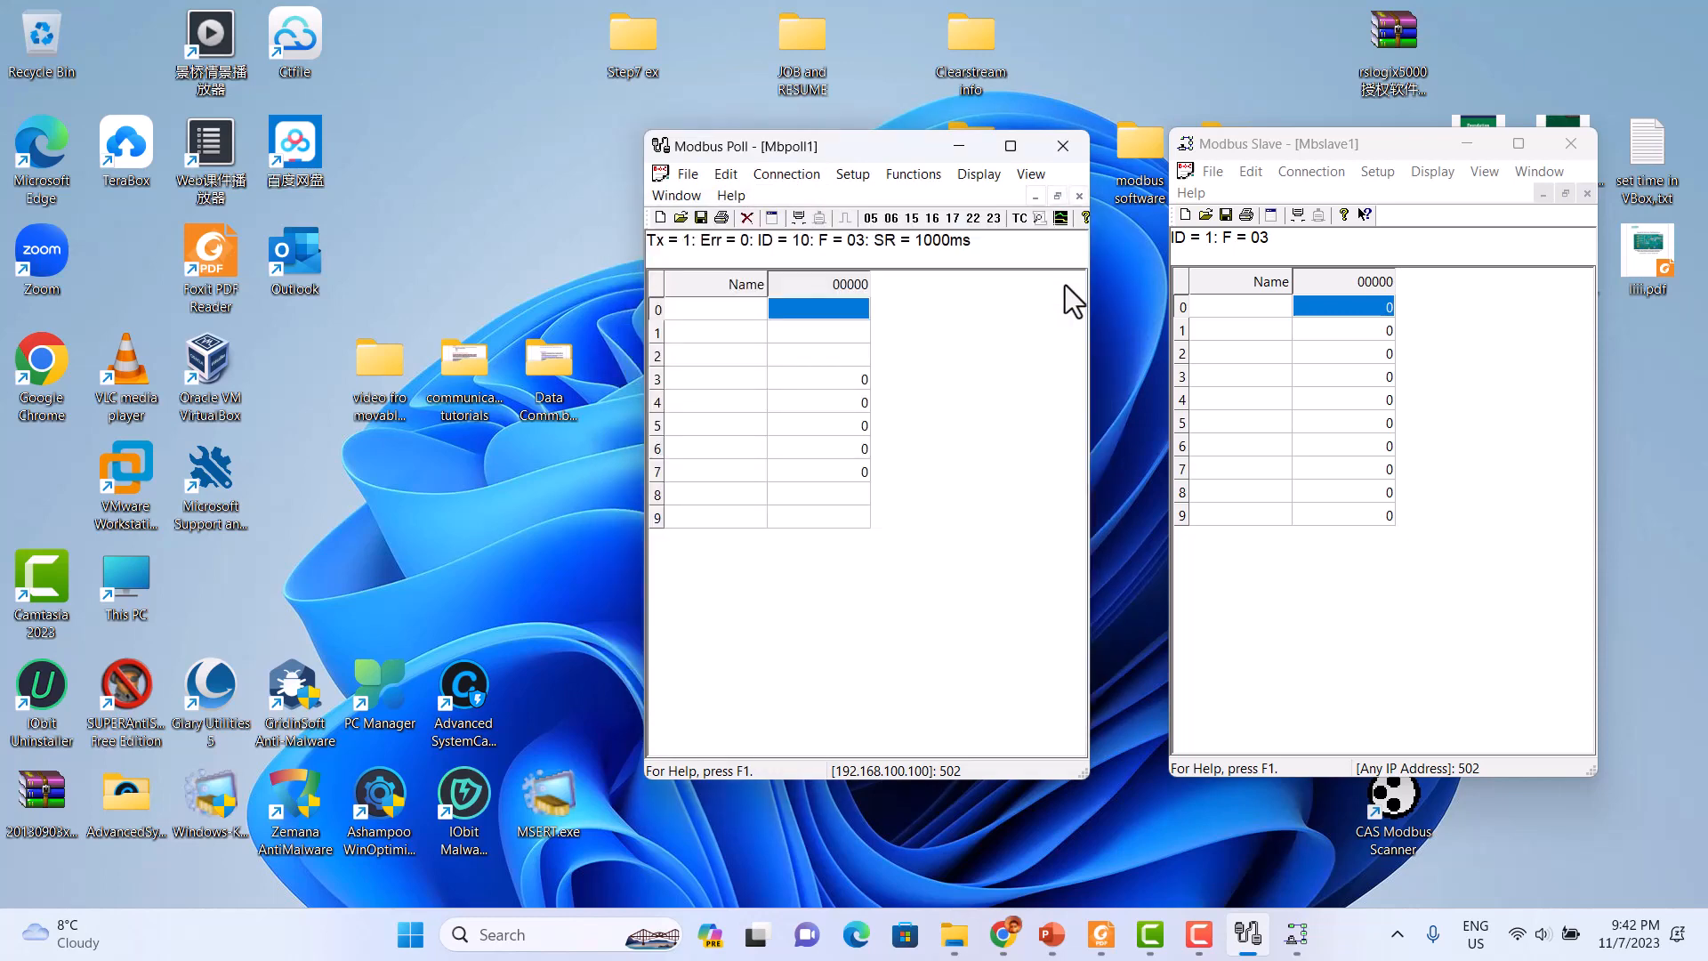
- Open the read/write definition in Modbus Poll and set the slave ID in Modbus Slave's definition to 10
click(851, 175)
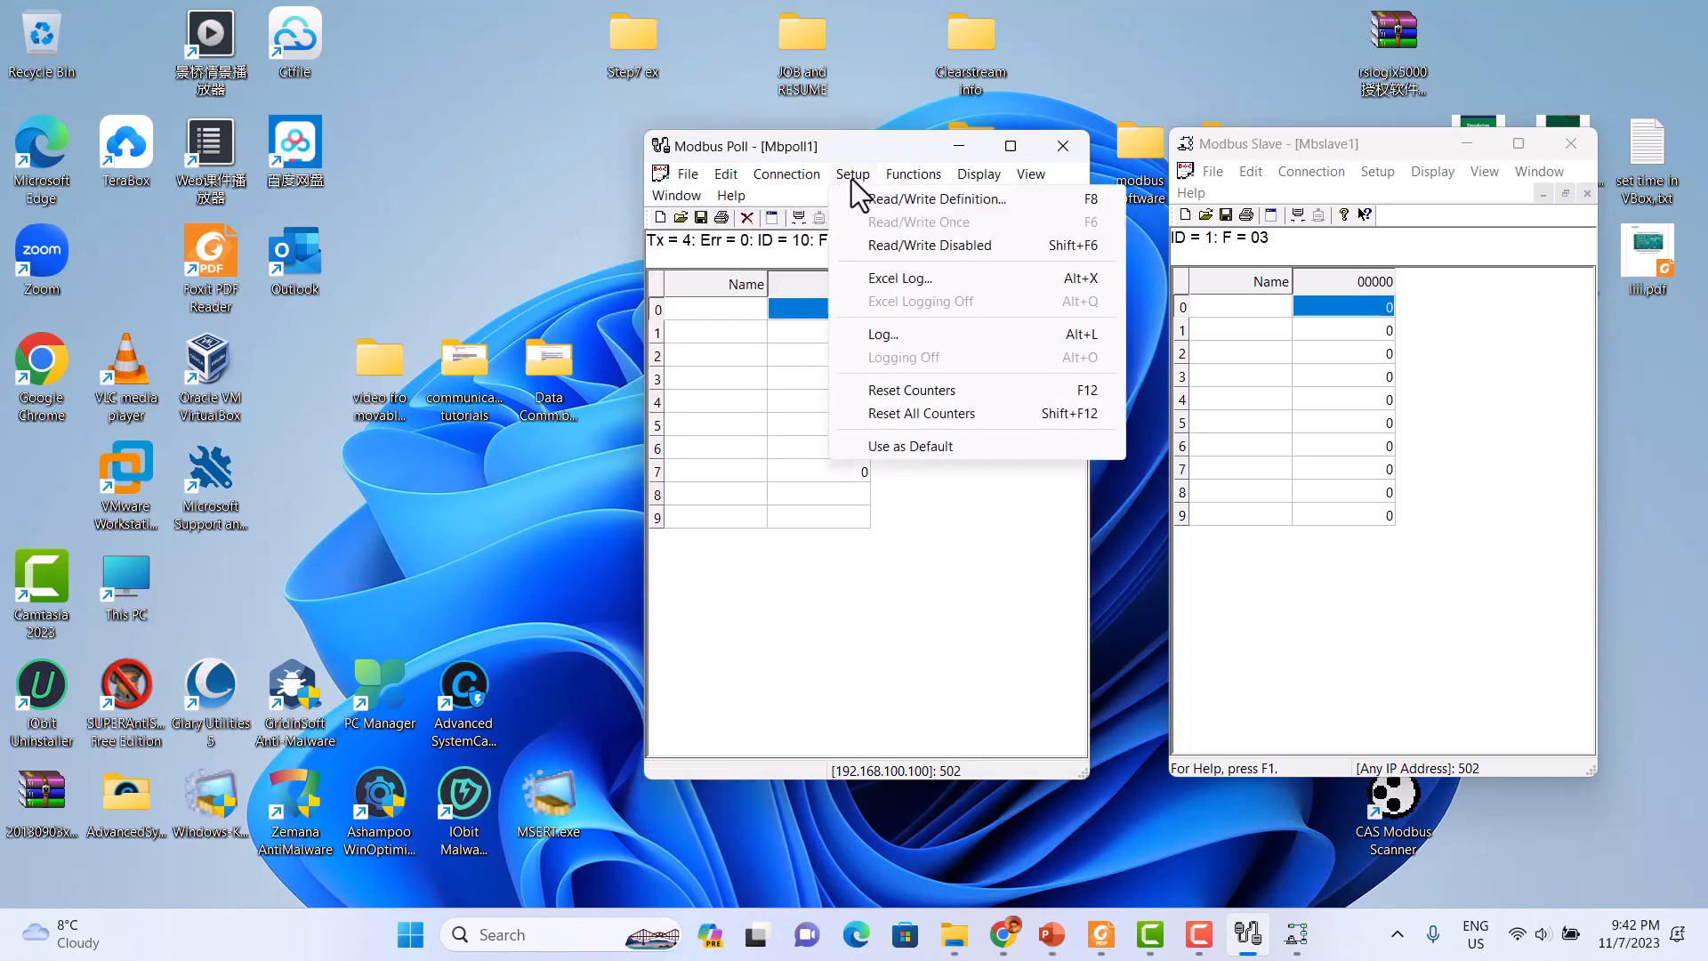
click(893, 200)
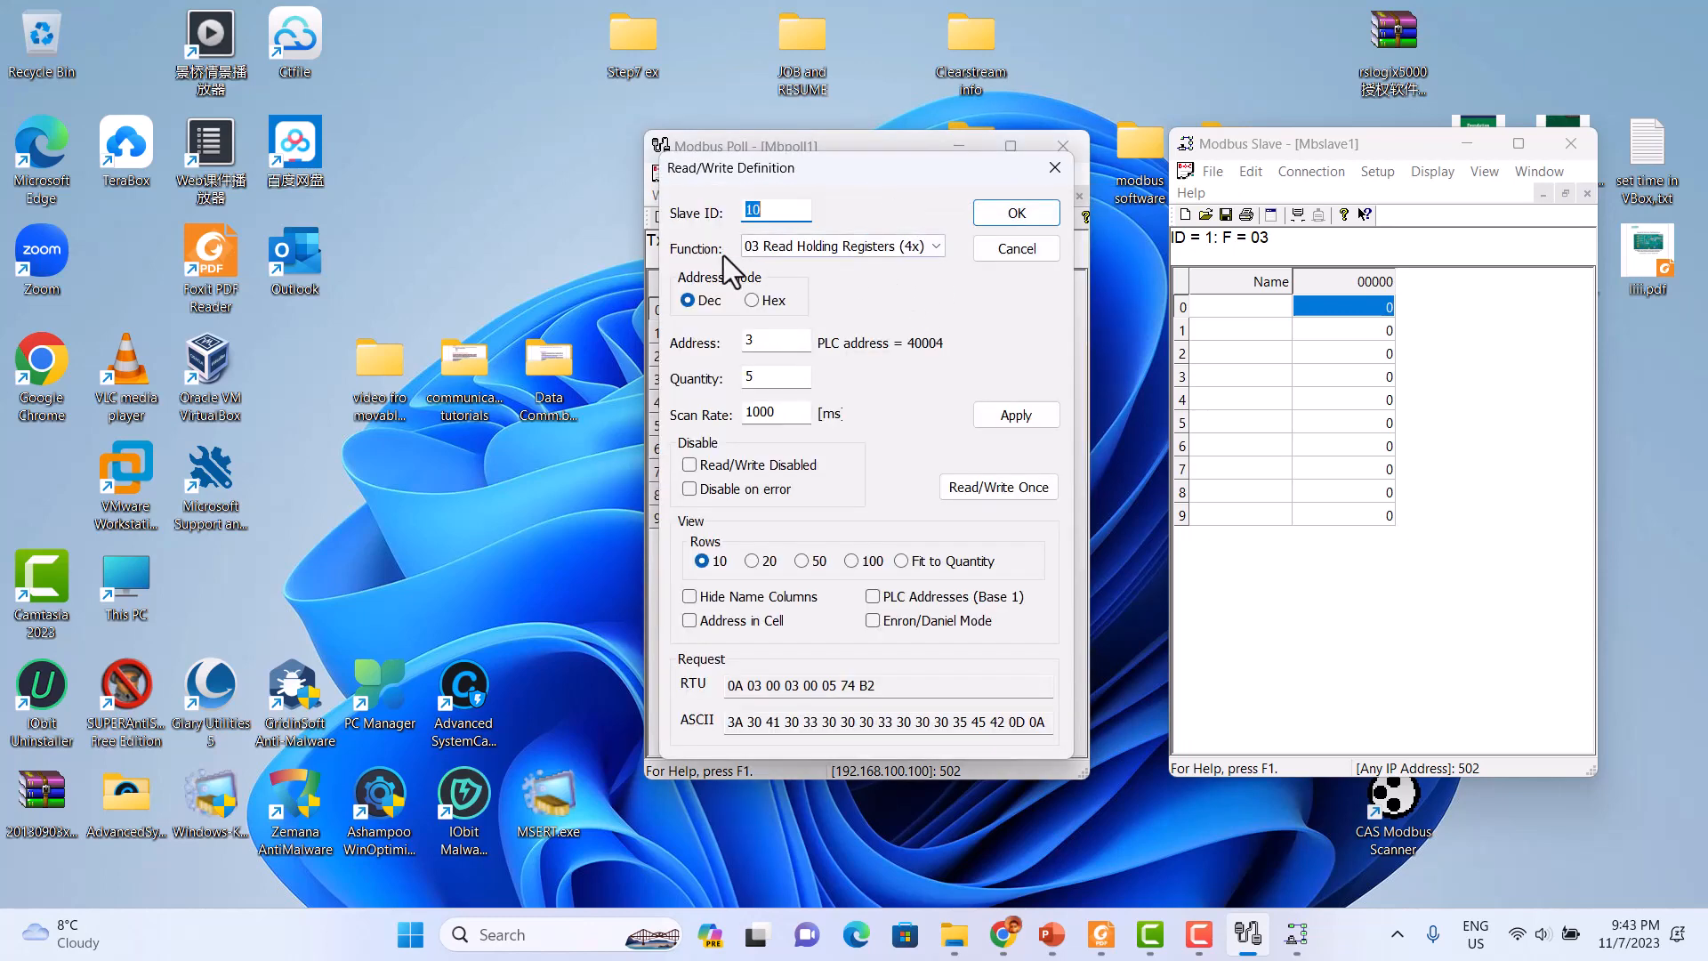
click(1316, 178)
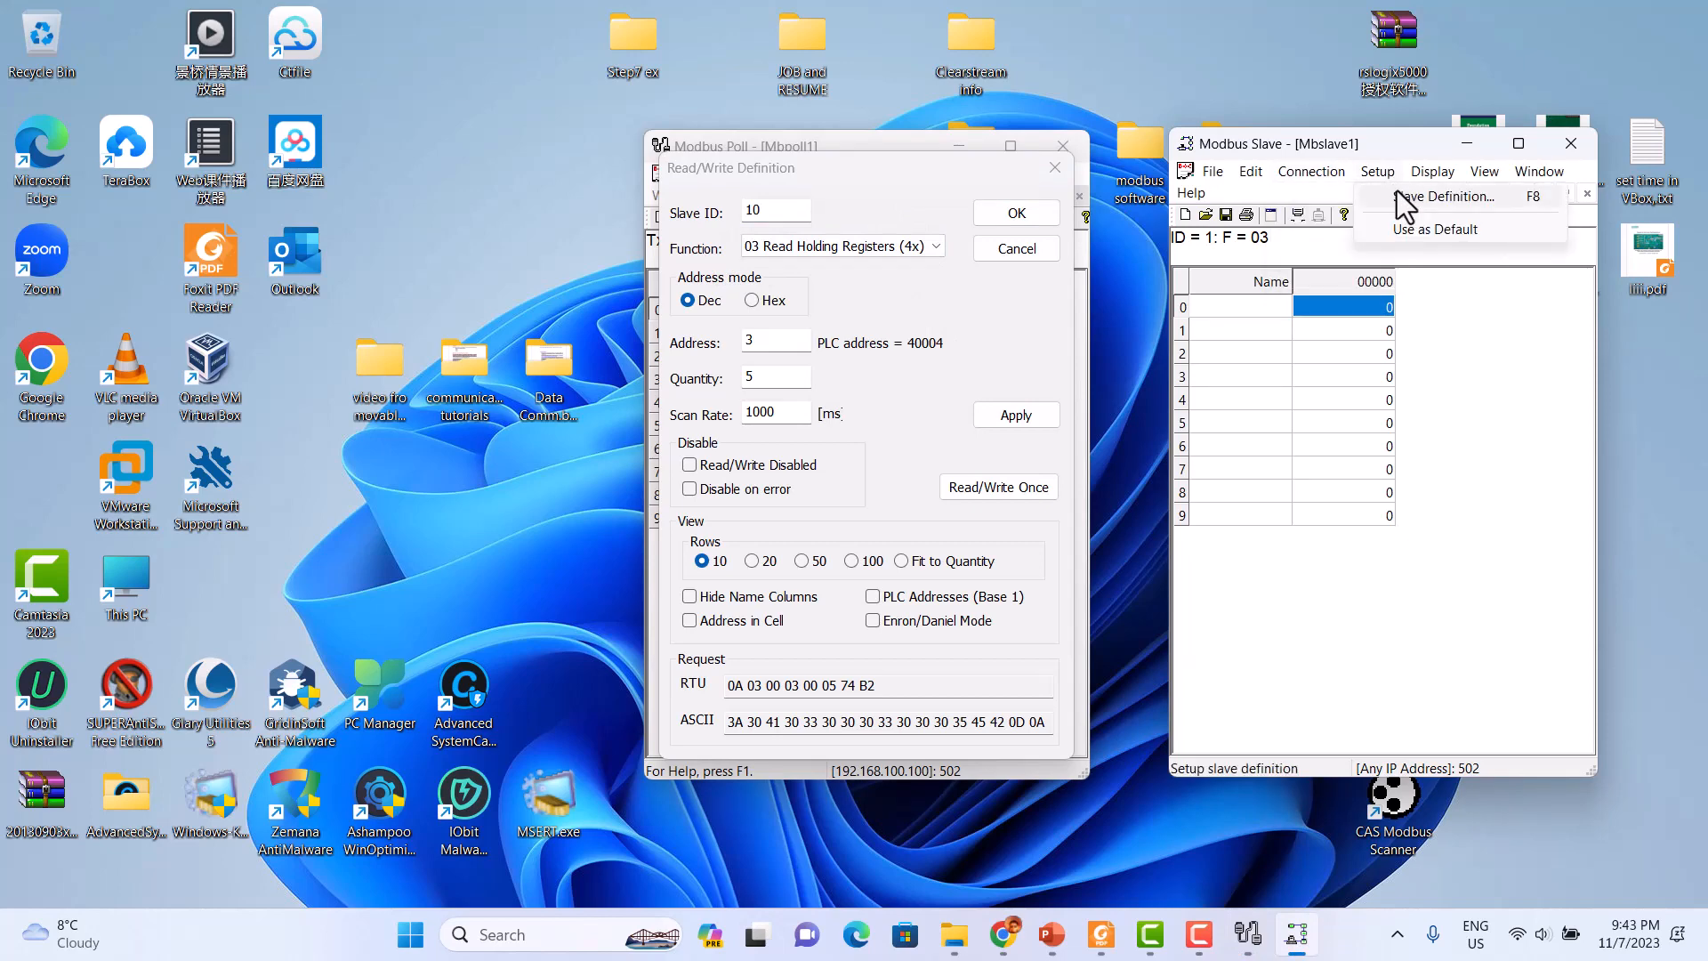
click(1405, 197)
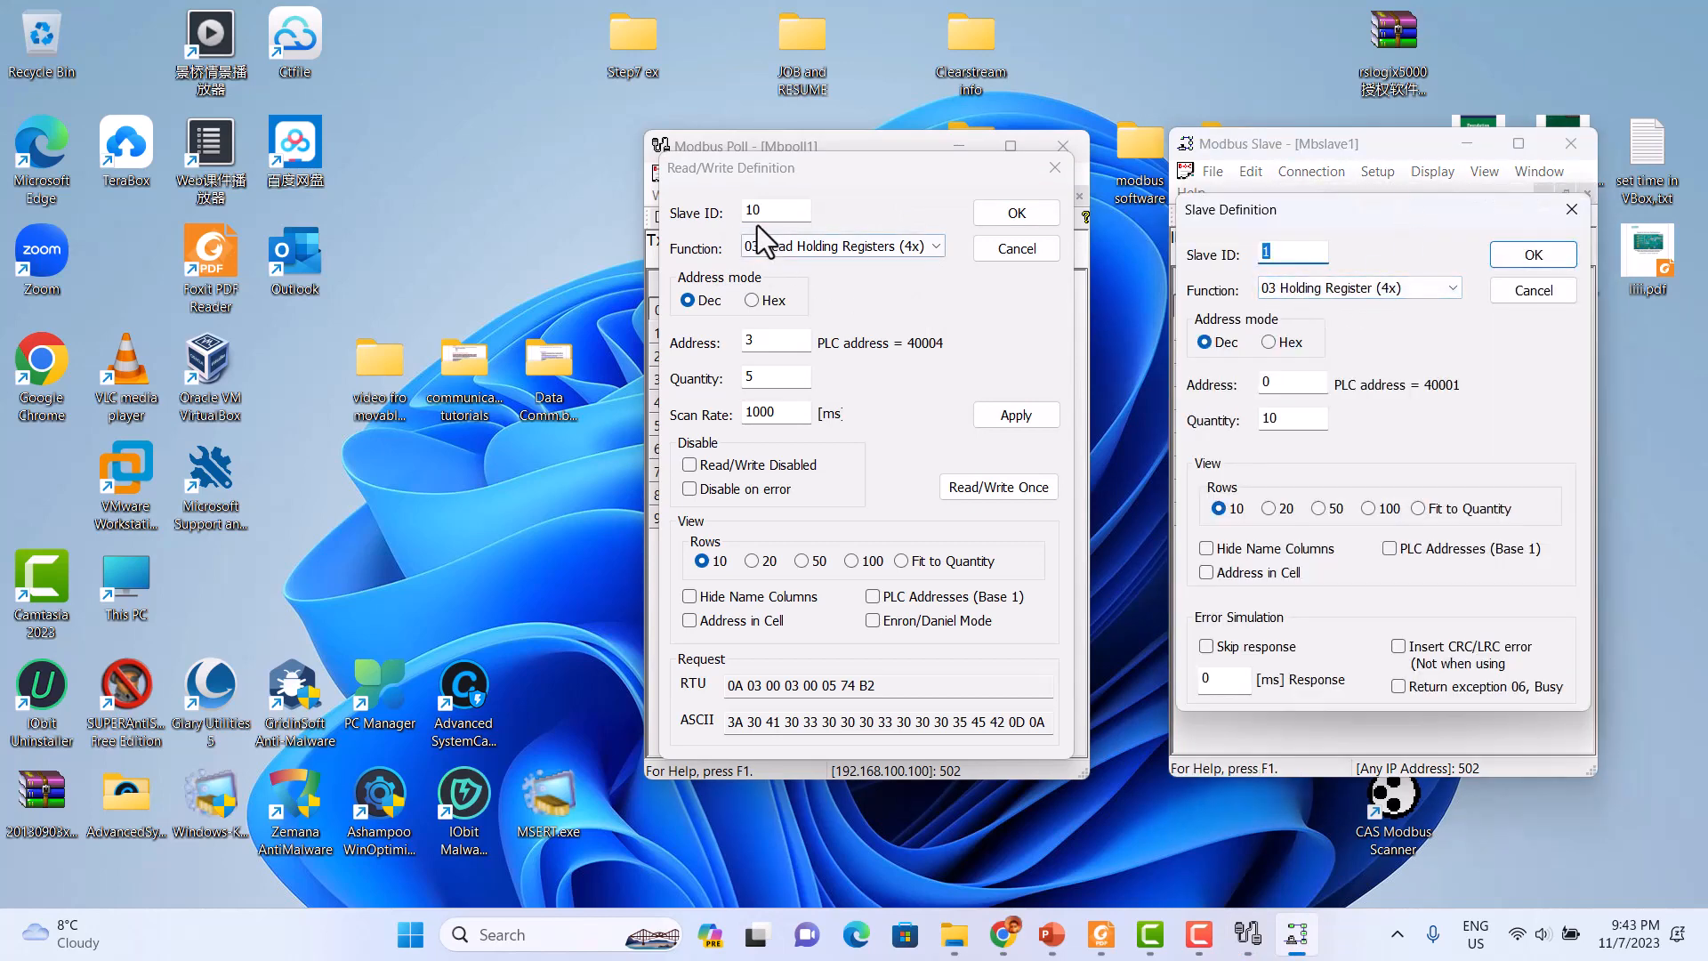
click(1278, 251)
text(0)
- Set Modbus Poll's read/write definition to address 0 and quantity 10, then accept both the poll and slave definitions
click(766, 341)
key(BackSpace)
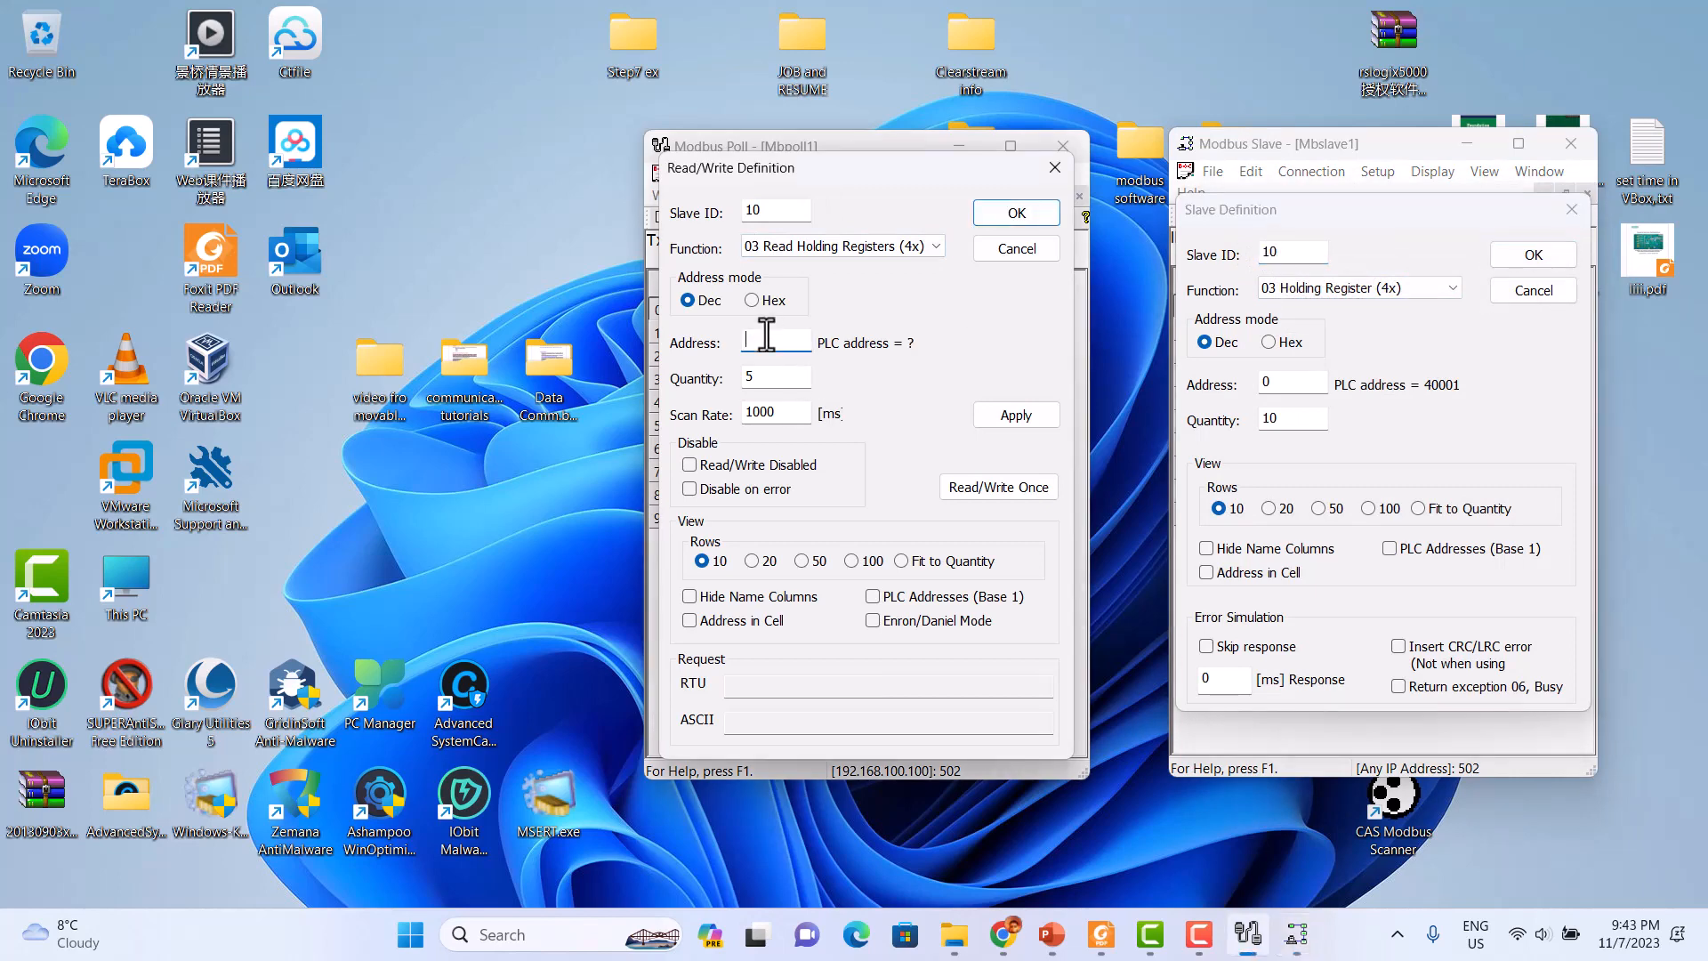
text(1)
key(BackSpace)
text(0)
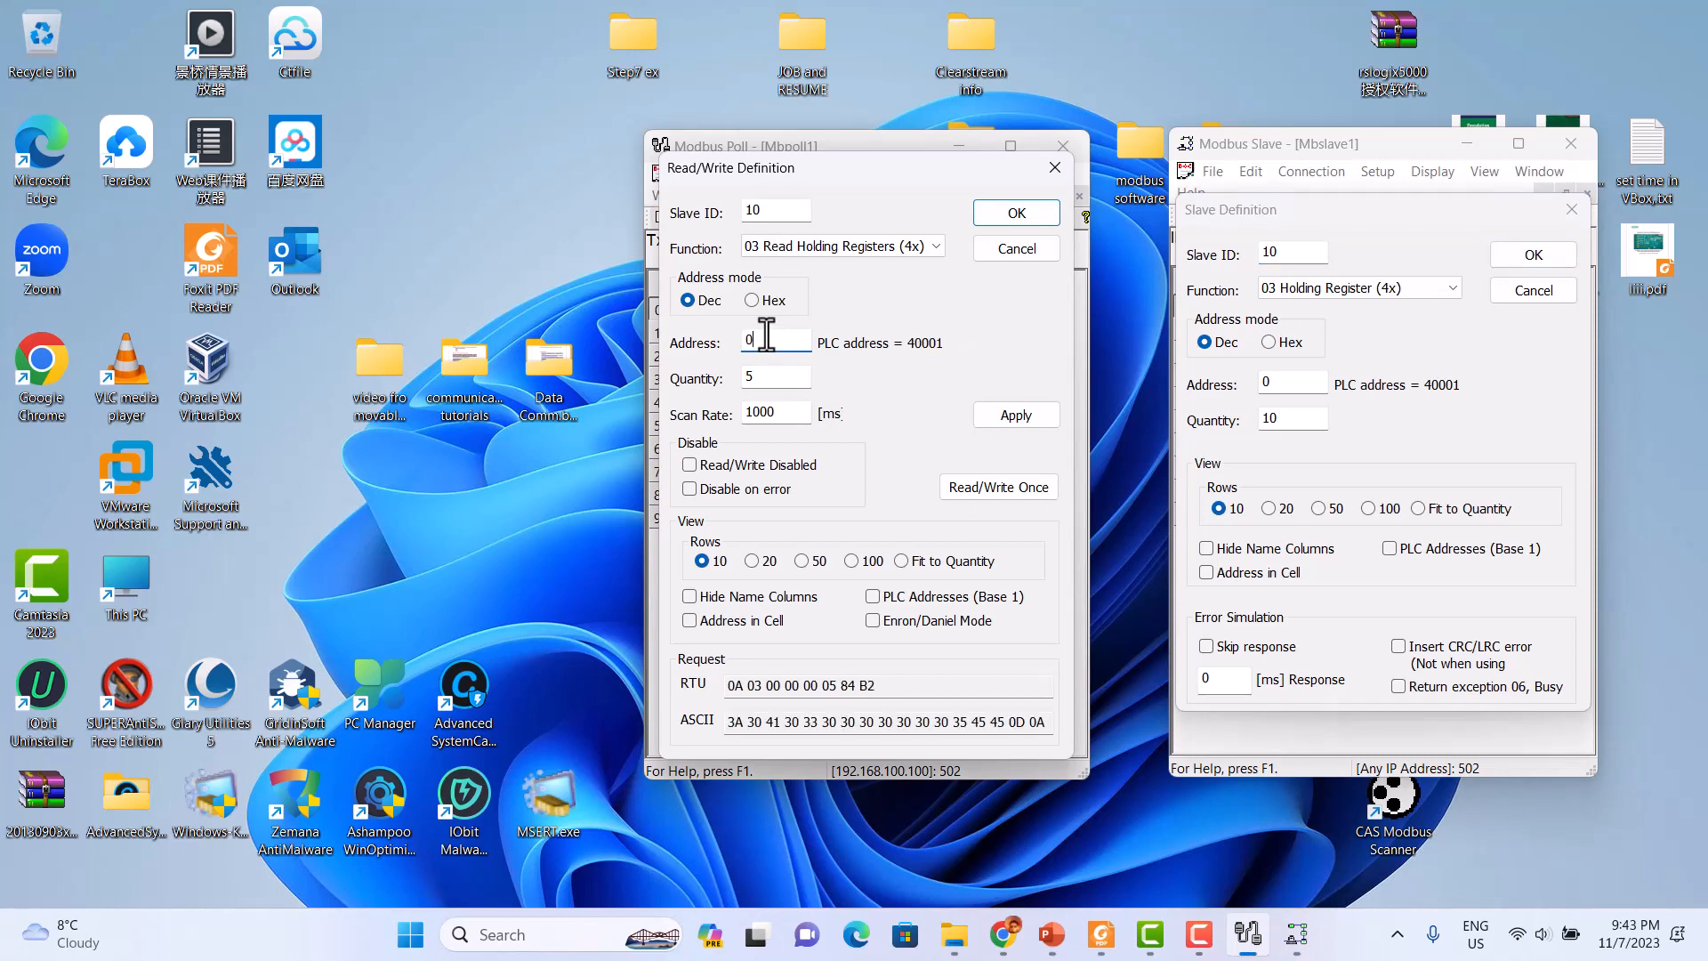
click(762, 376)
key(BackSpace)
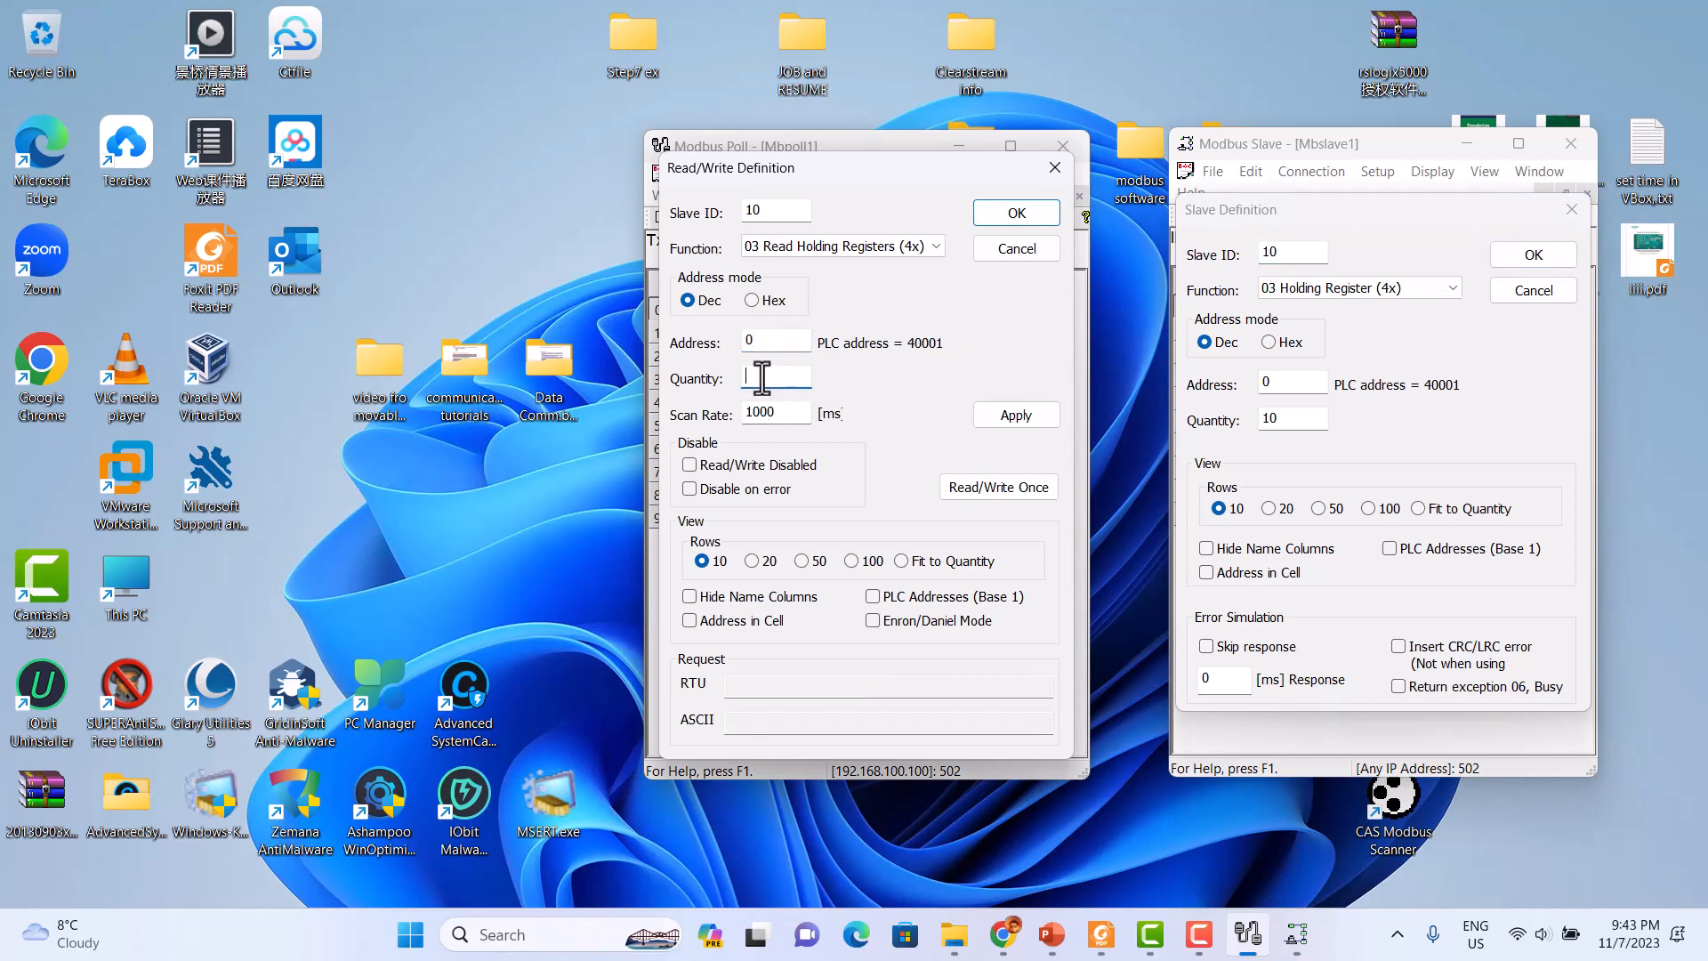
text(10)
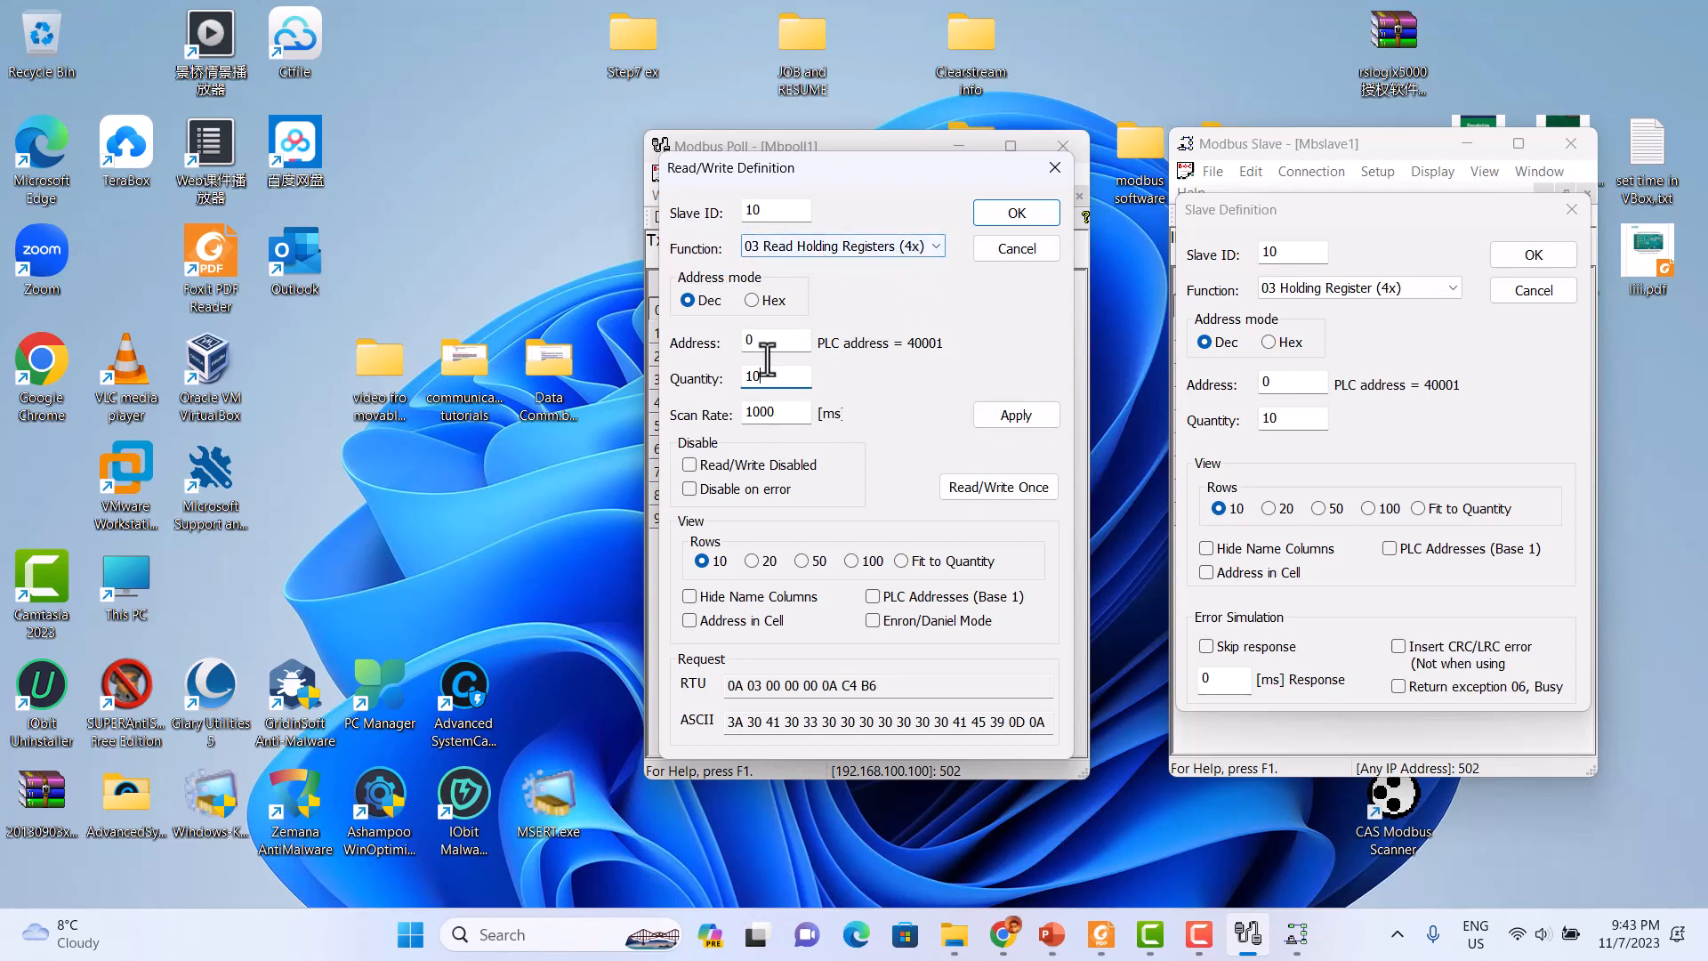
click(1011, 214)
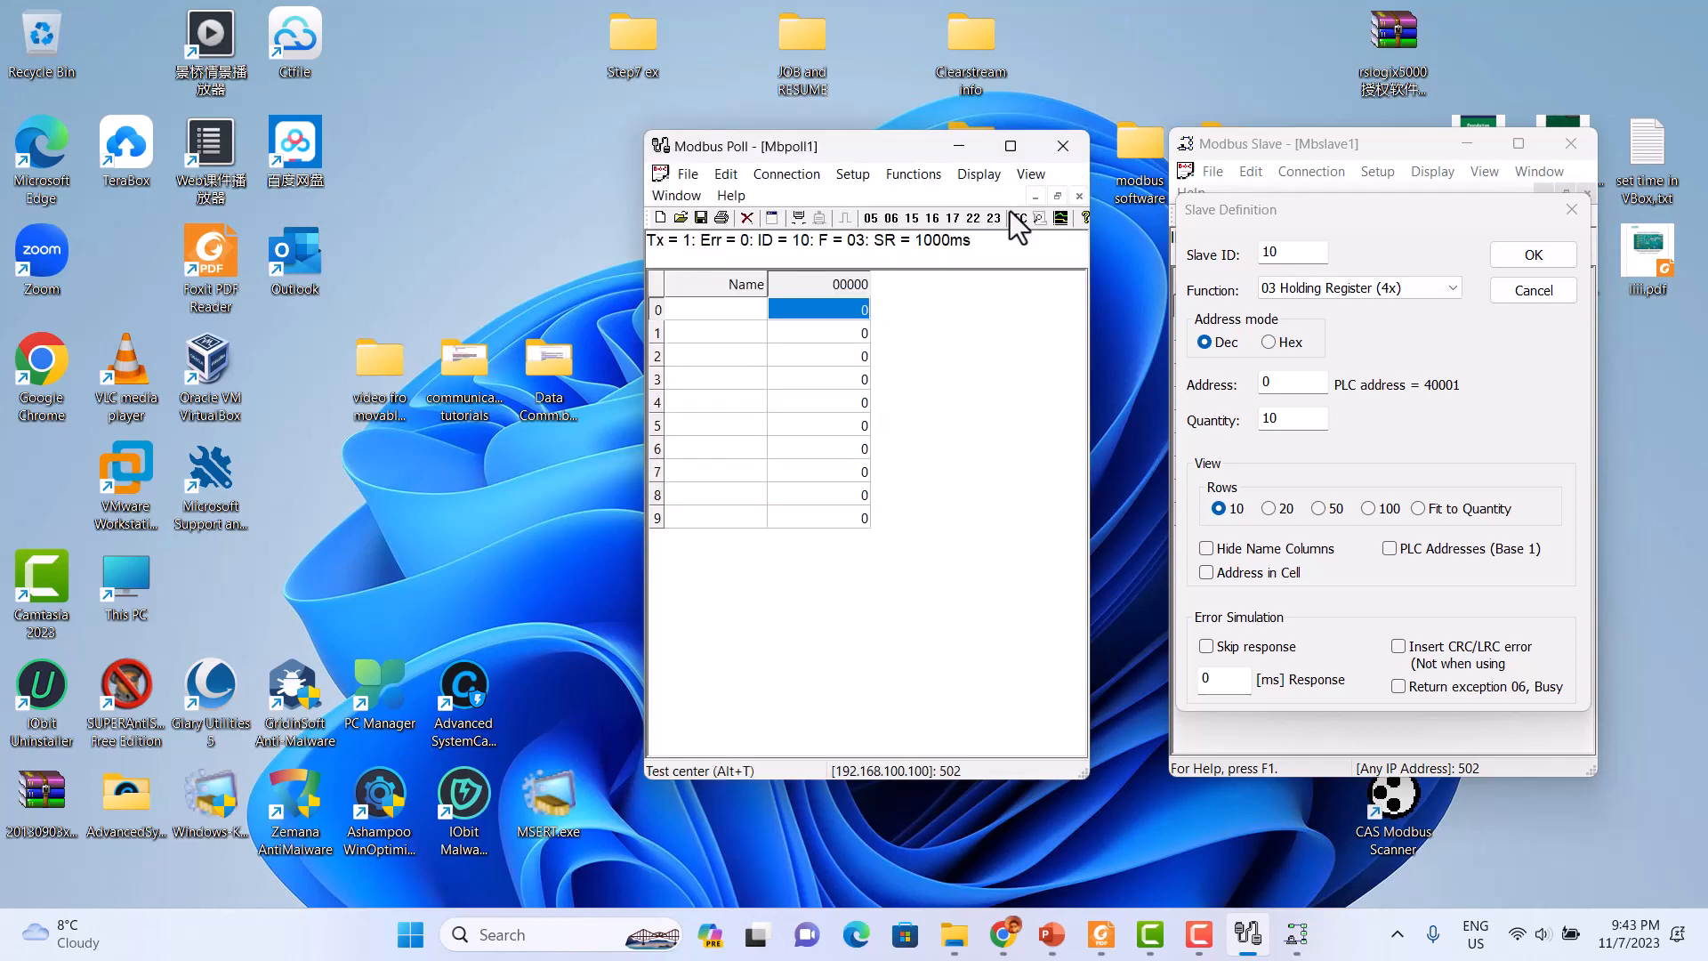
click(1538, 251)
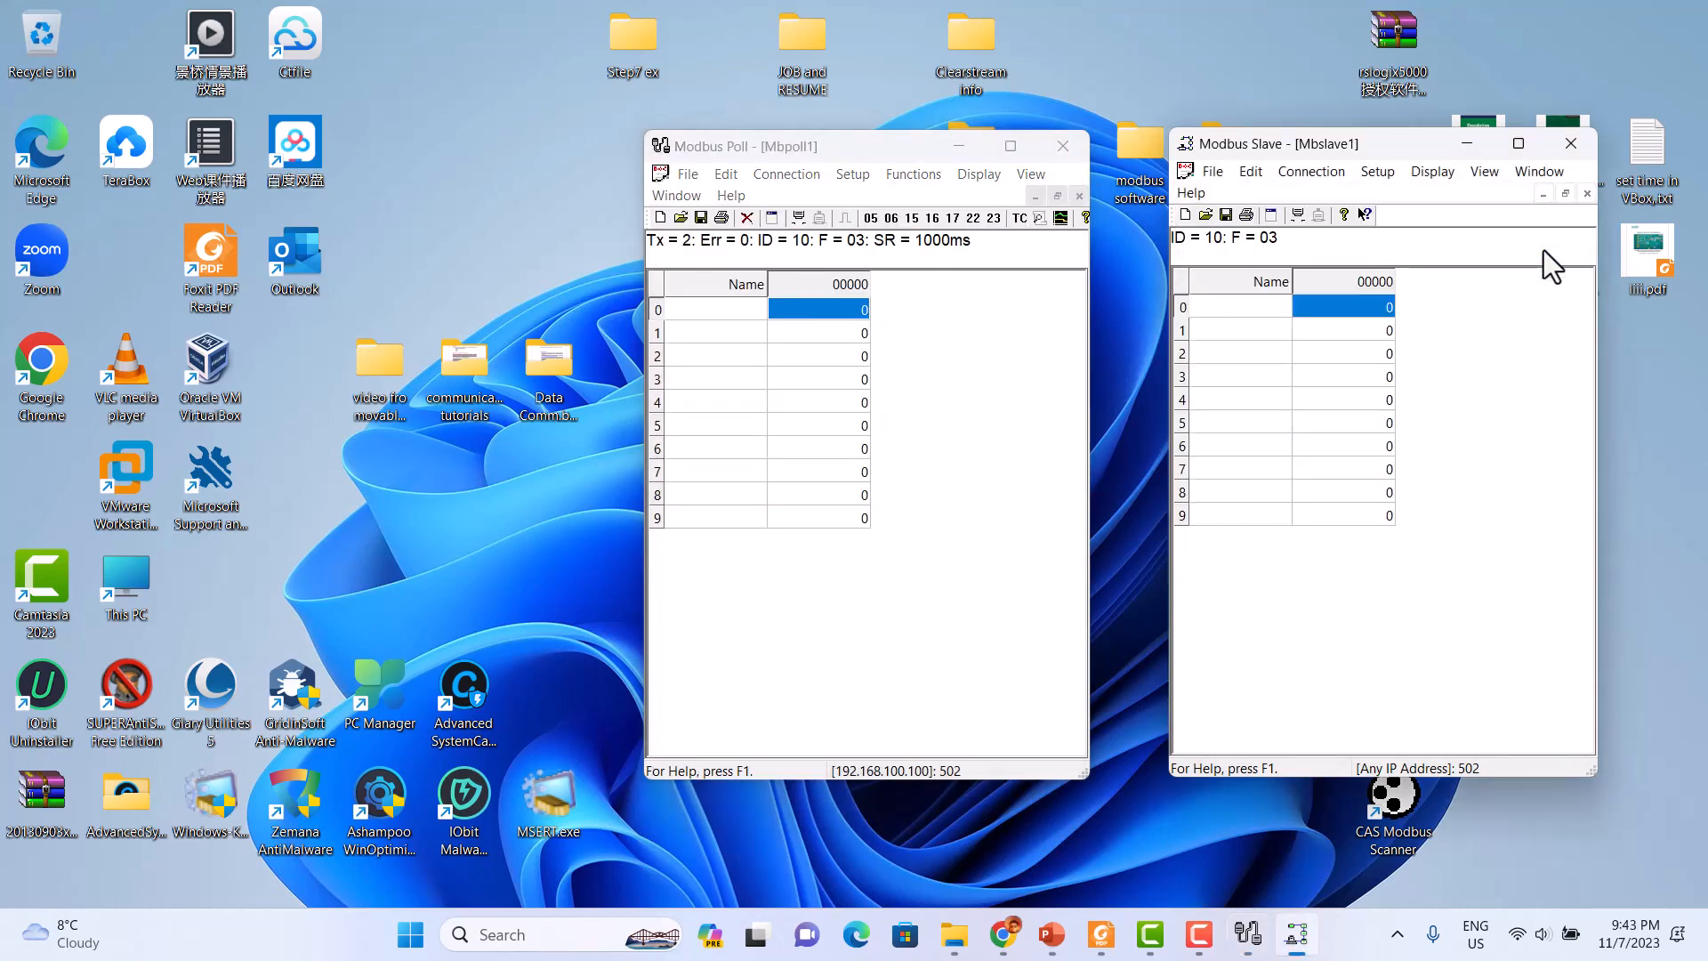
- Set register 1 to 123 and register 4 to 15678 in Modbus Slave
double_click(1381, 336)
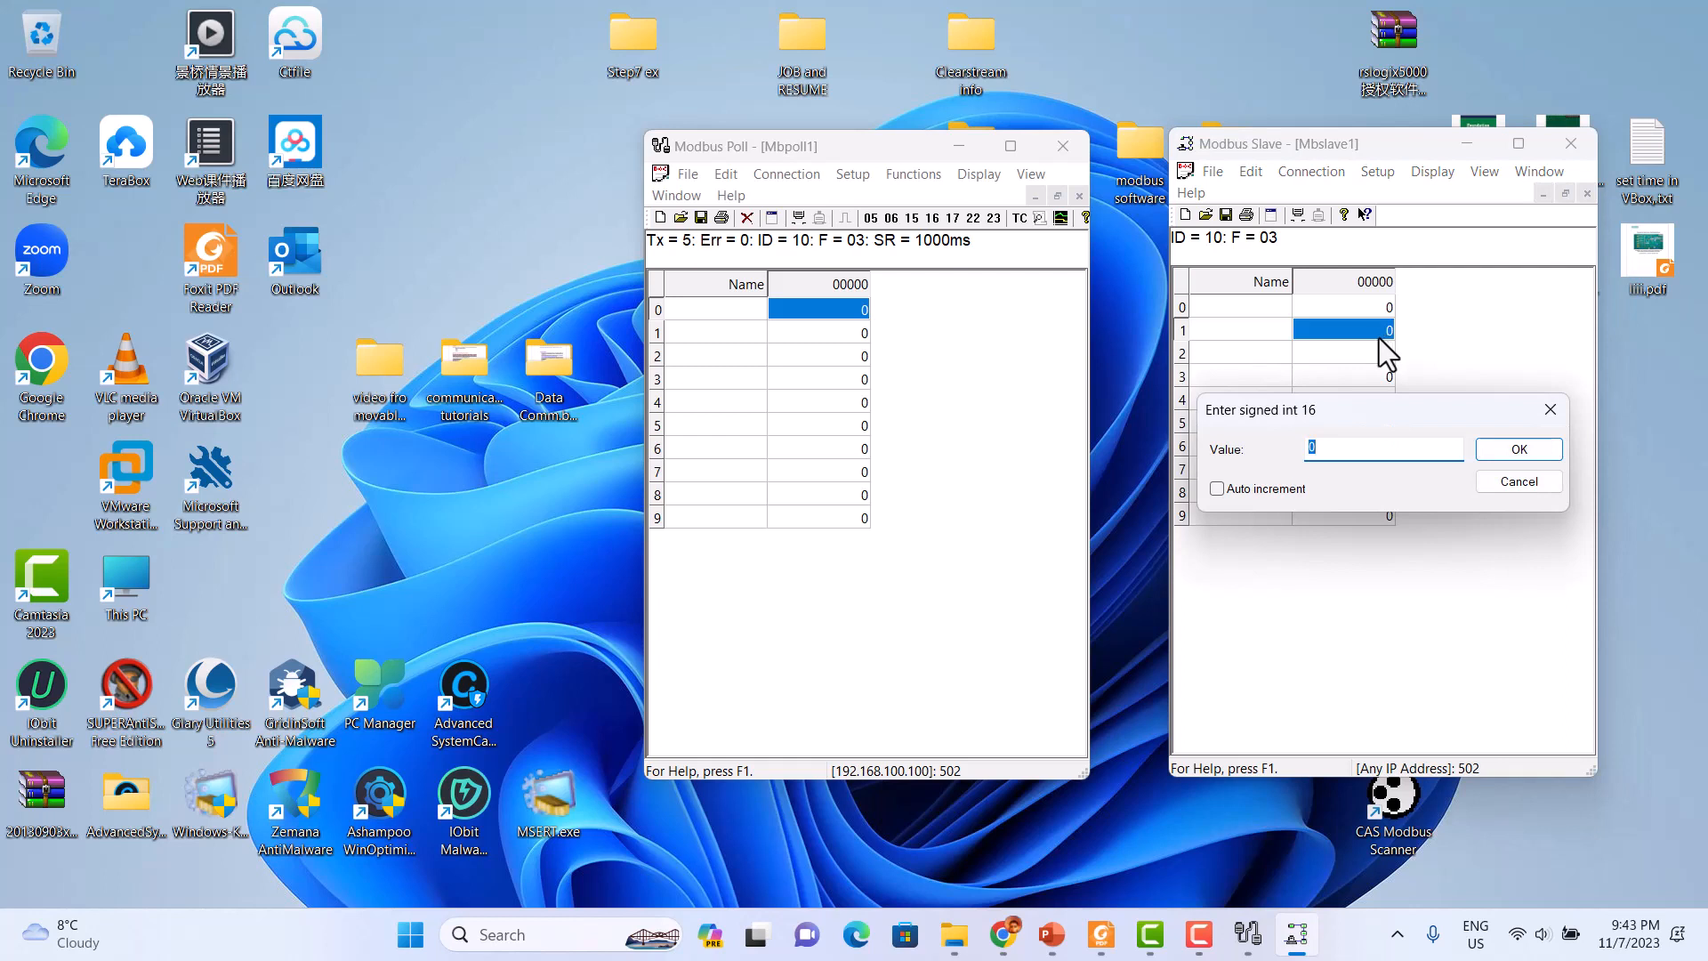
text(123)
click(1518, 451)
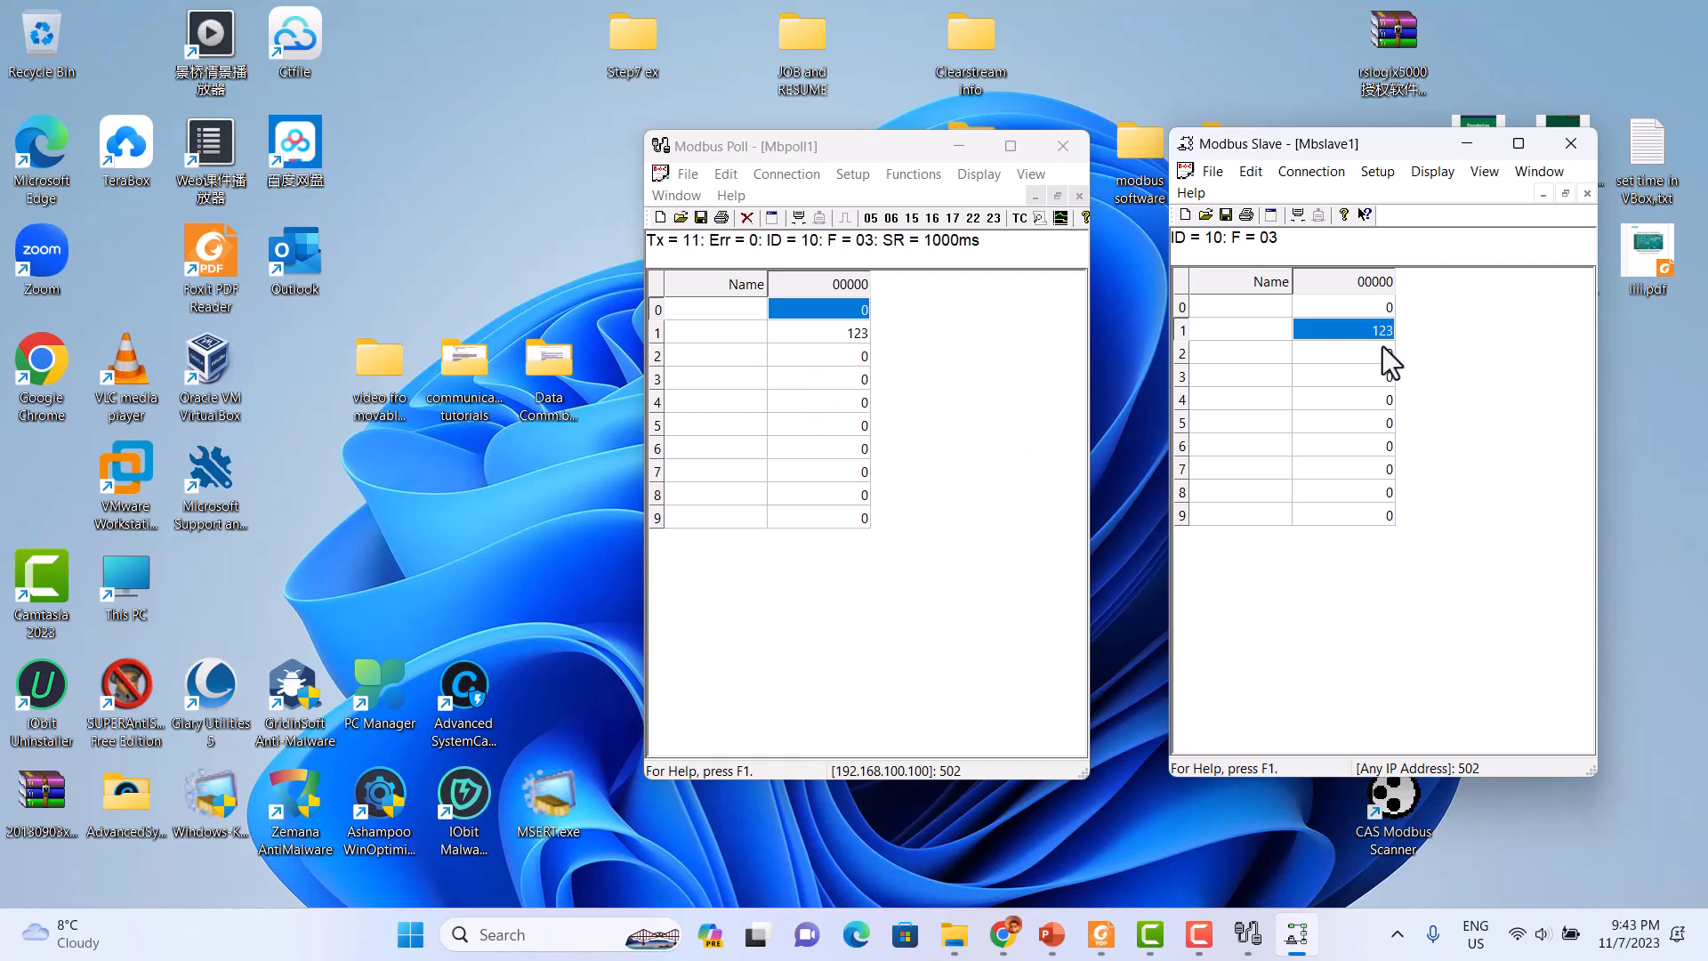
double_click(1373, 402)
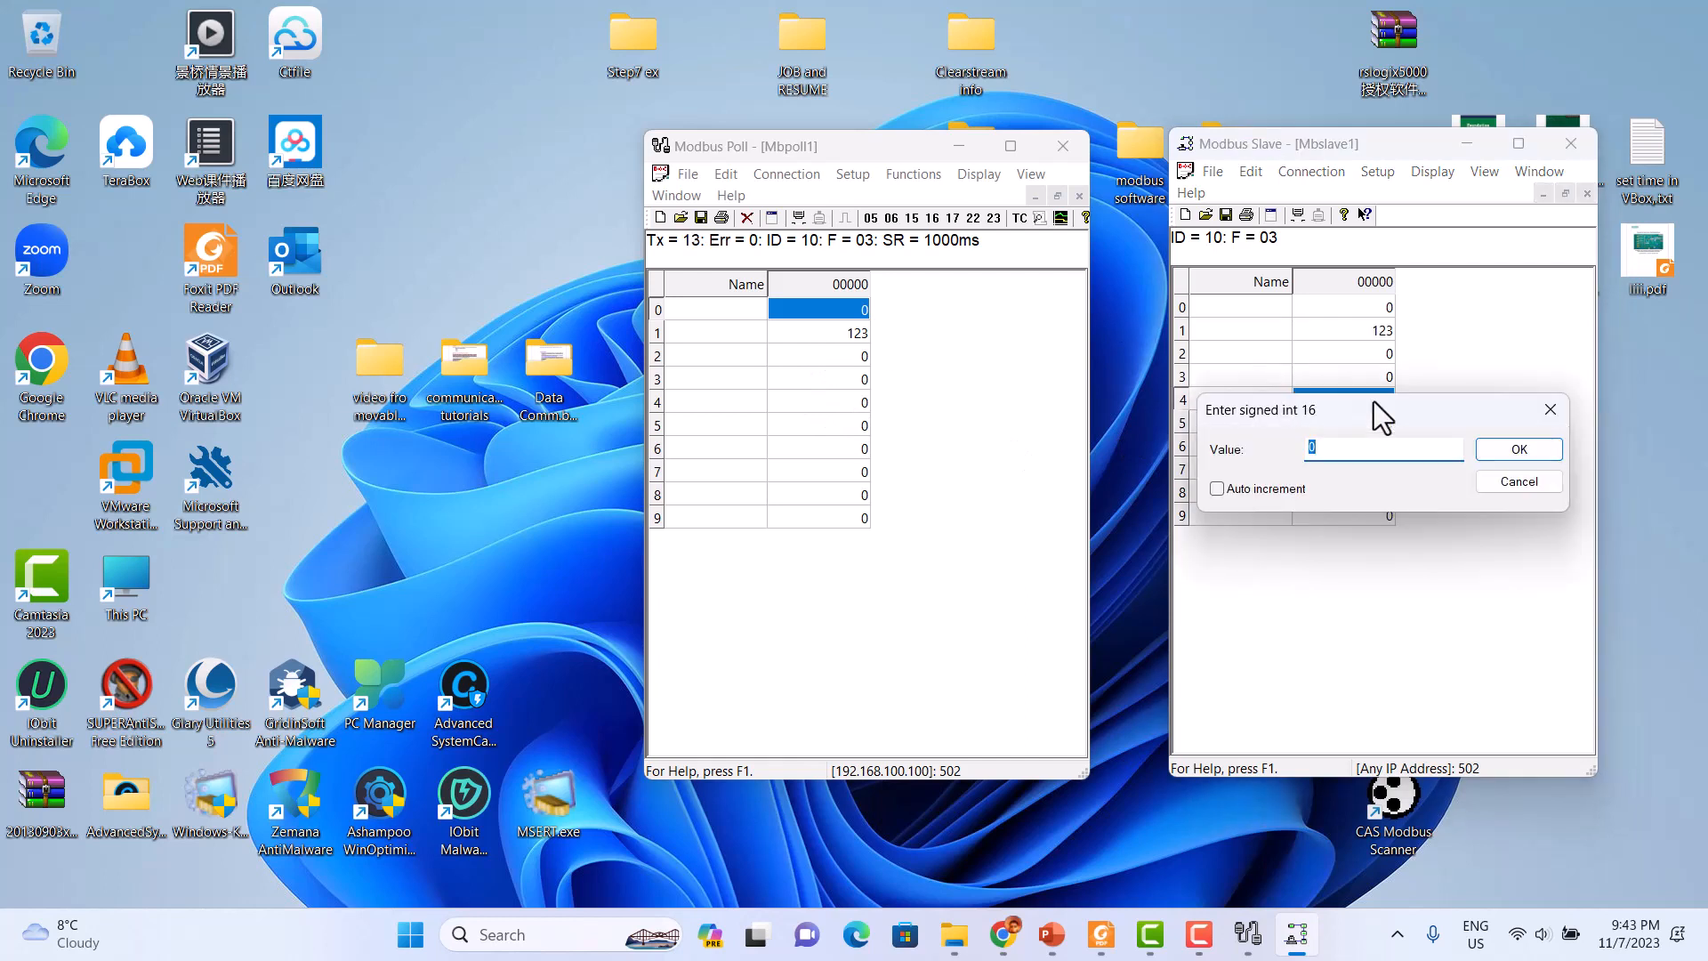
text(15678)
click(1510, 457)
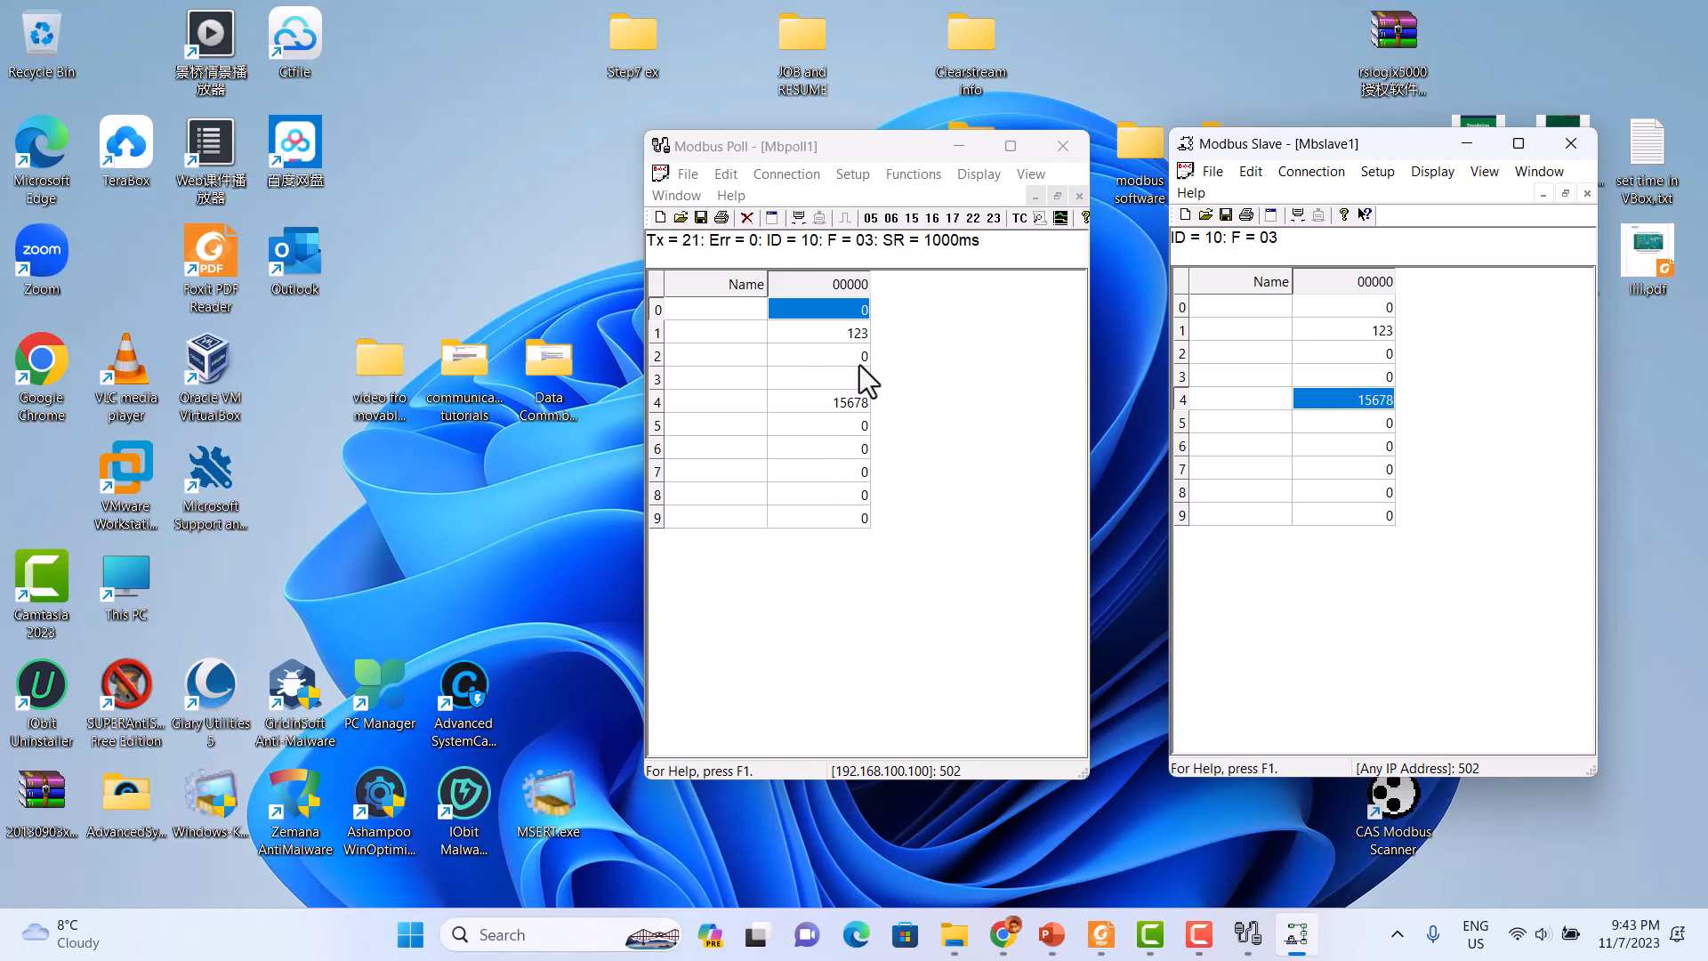
- Examine the available function codes in Modbus Poll's read/write definition, then close it without changes
click(843, 178)
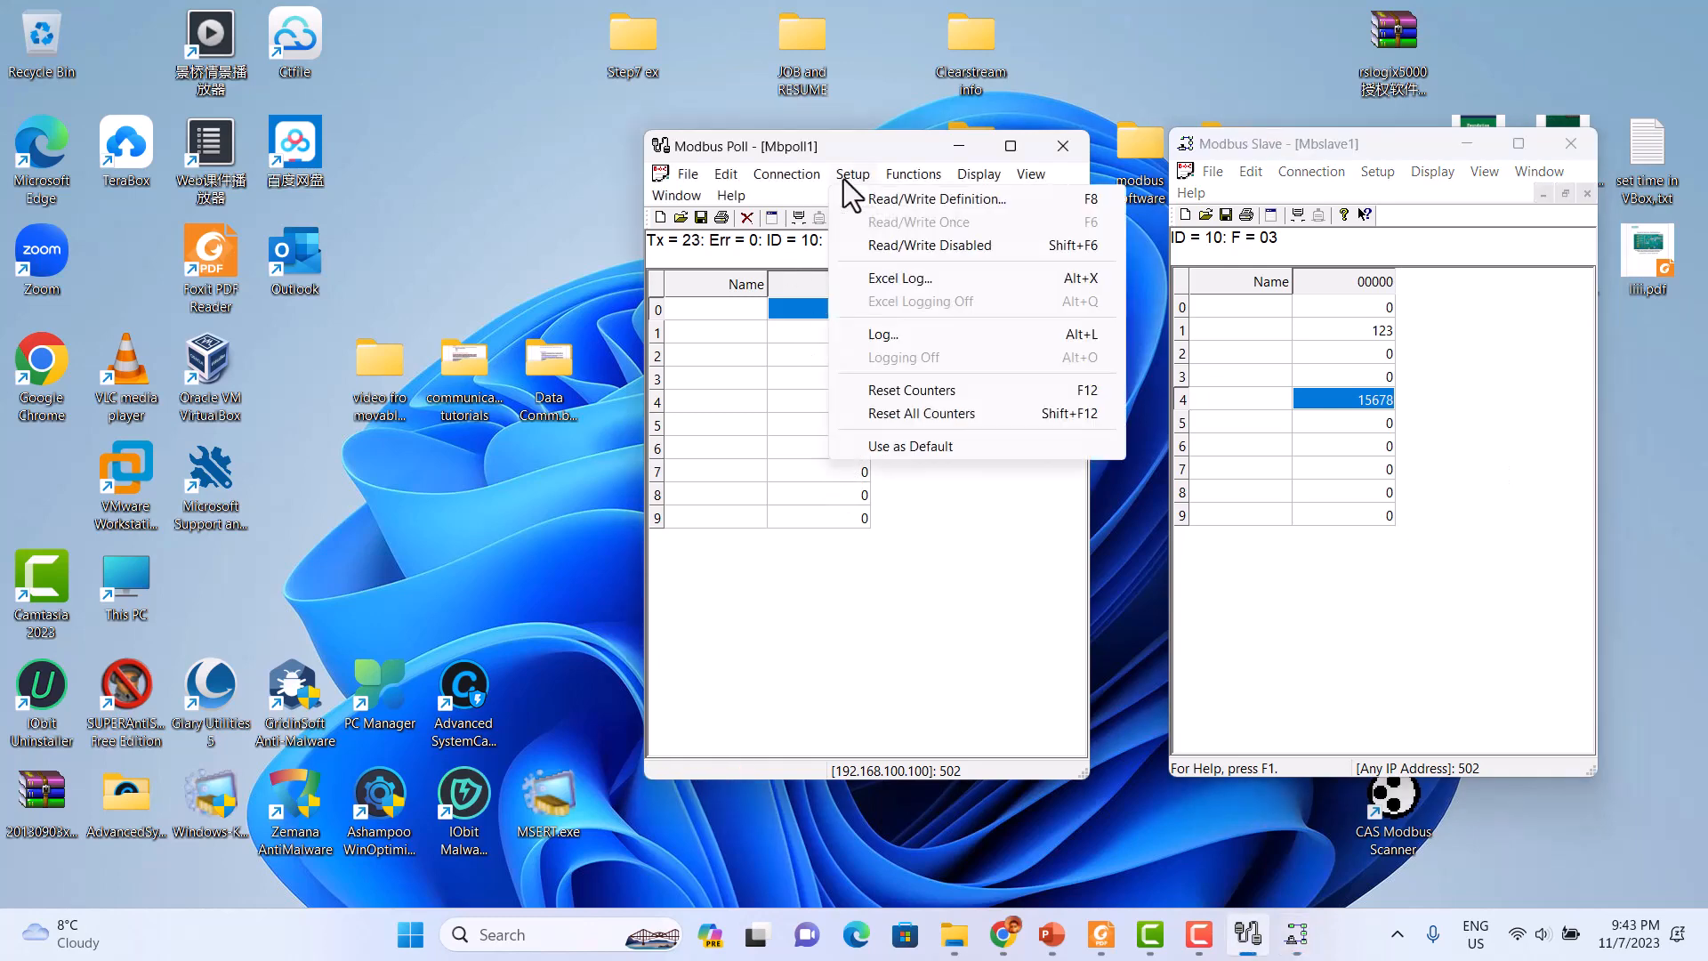
click(884, 201)
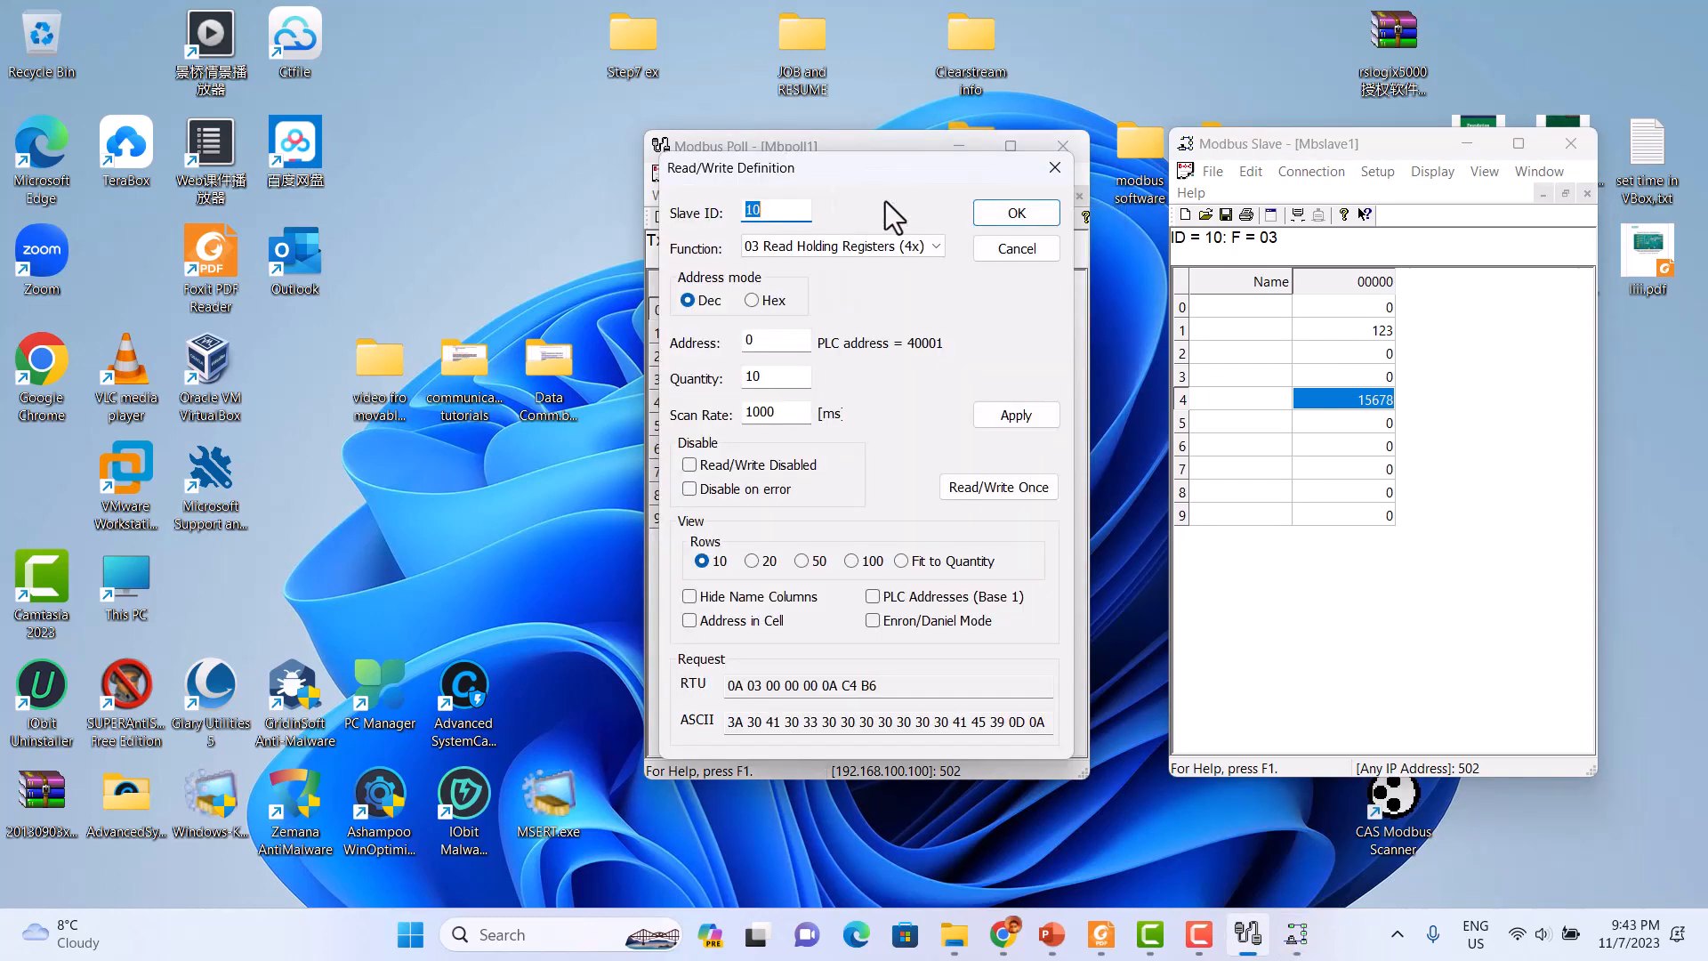
click(936, 251)
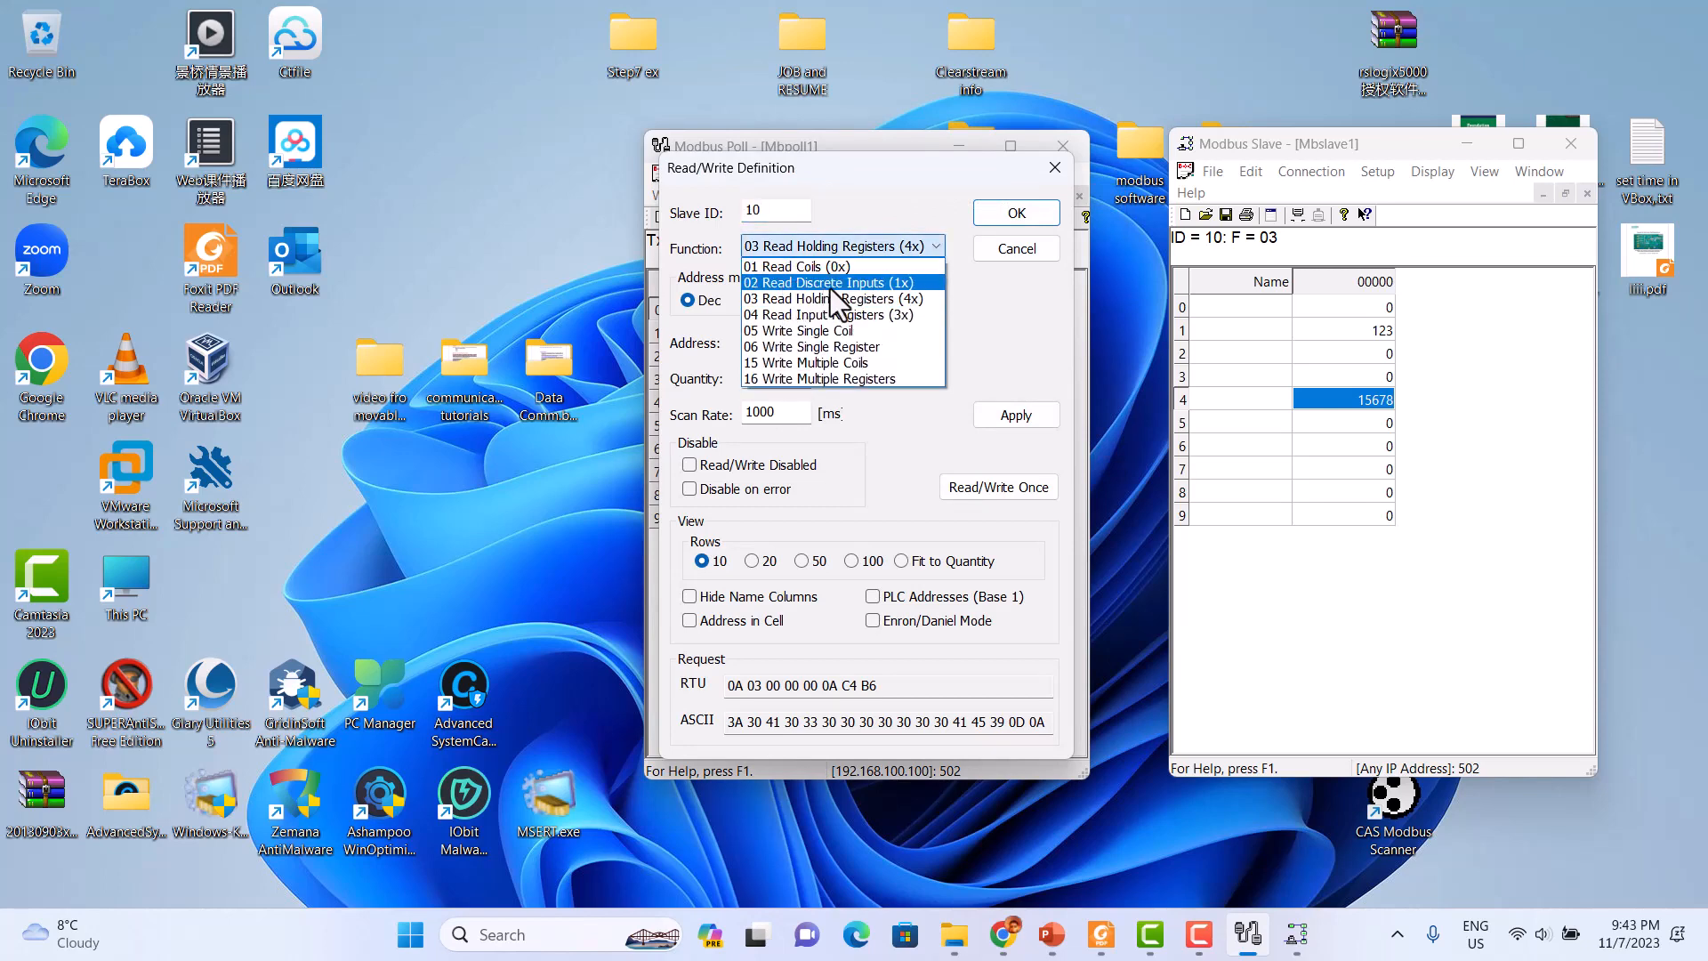
click(1002, 257)
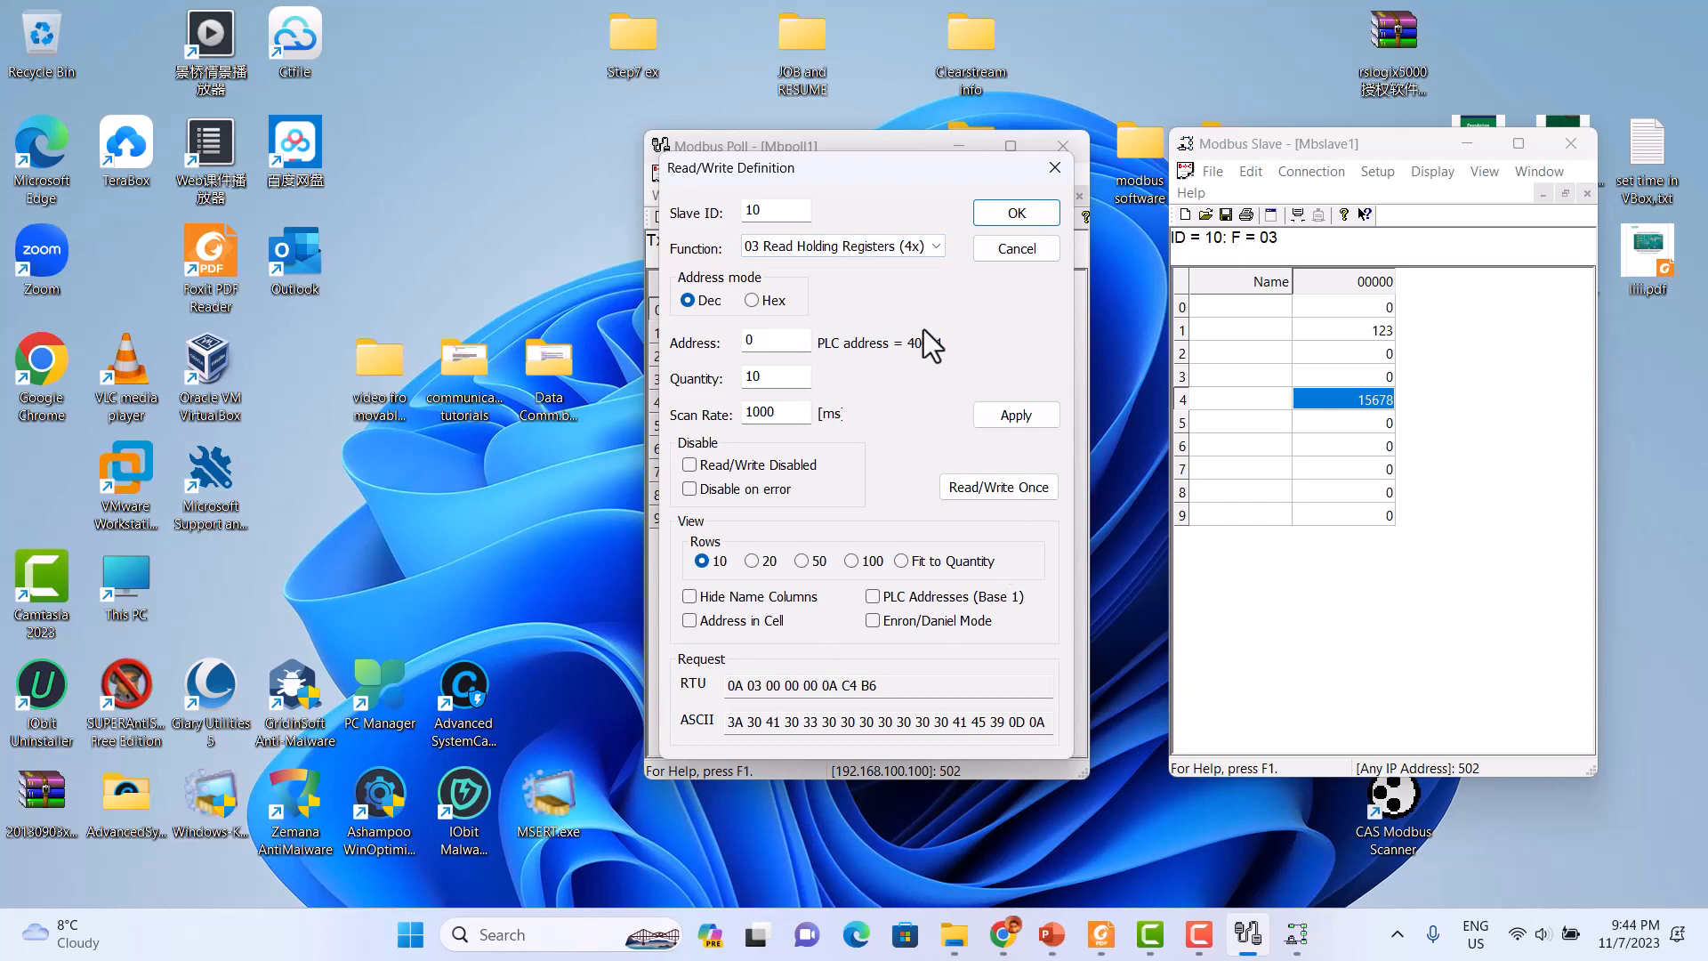
click(1015, 258)
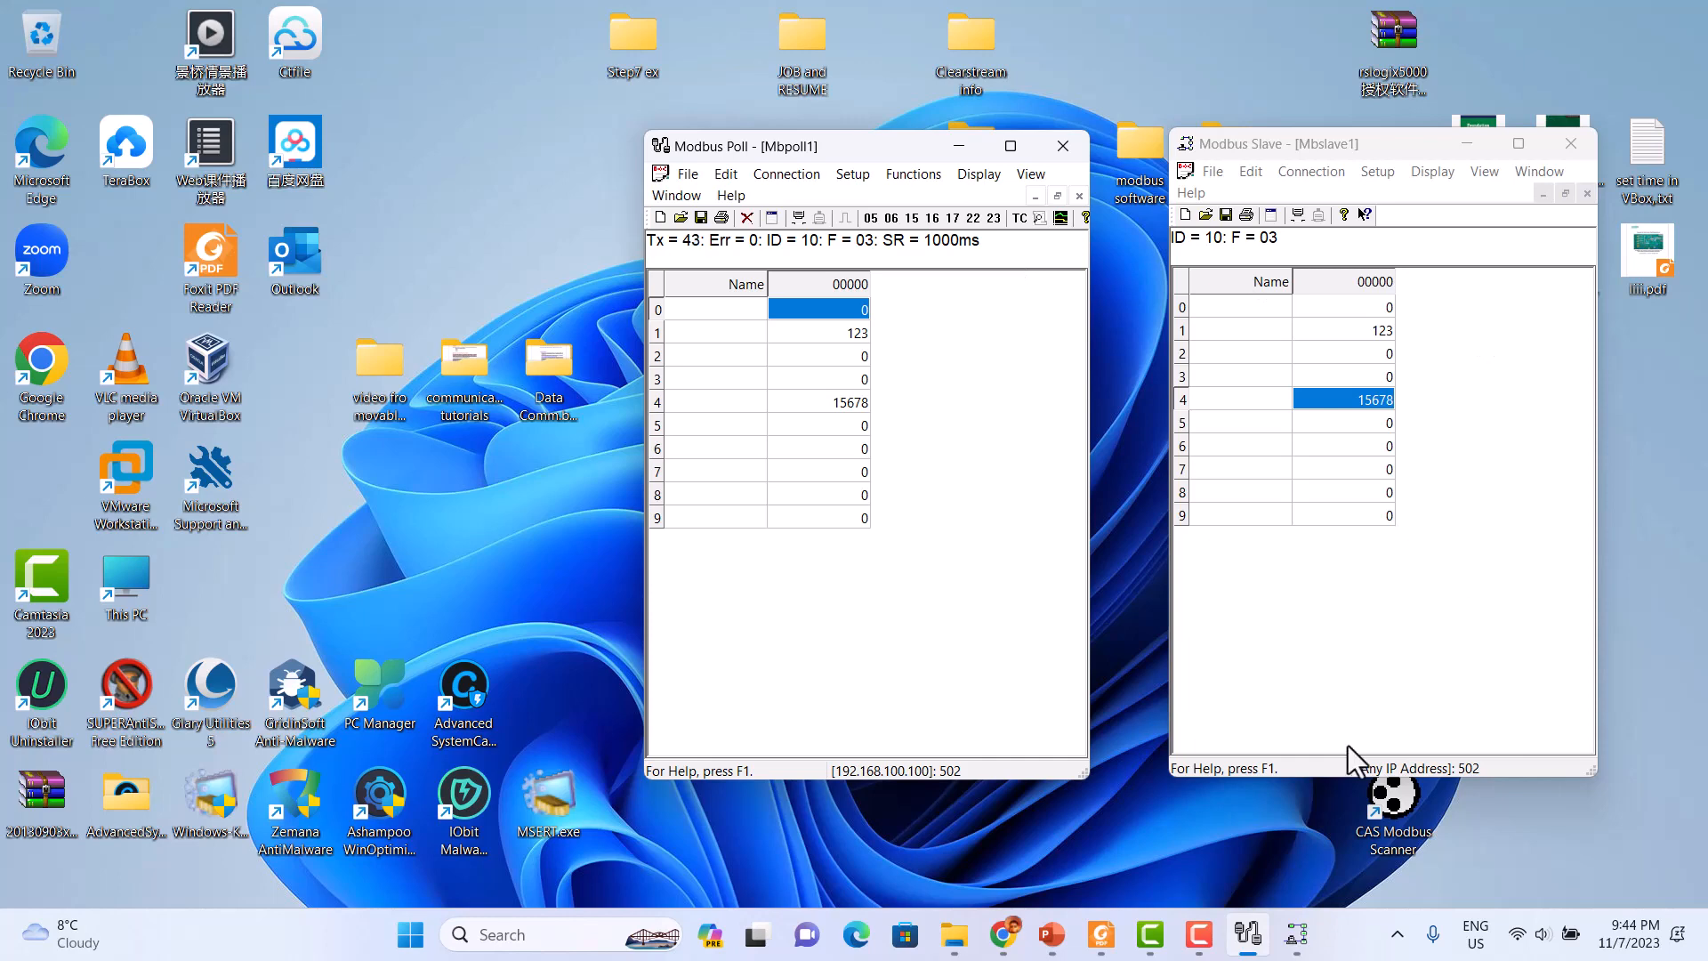
- Switch to the Modbus TCP.pptx presentation in PowerPoint and view the slide on port 502 and the client-server model
mouse_move(1035, 941)
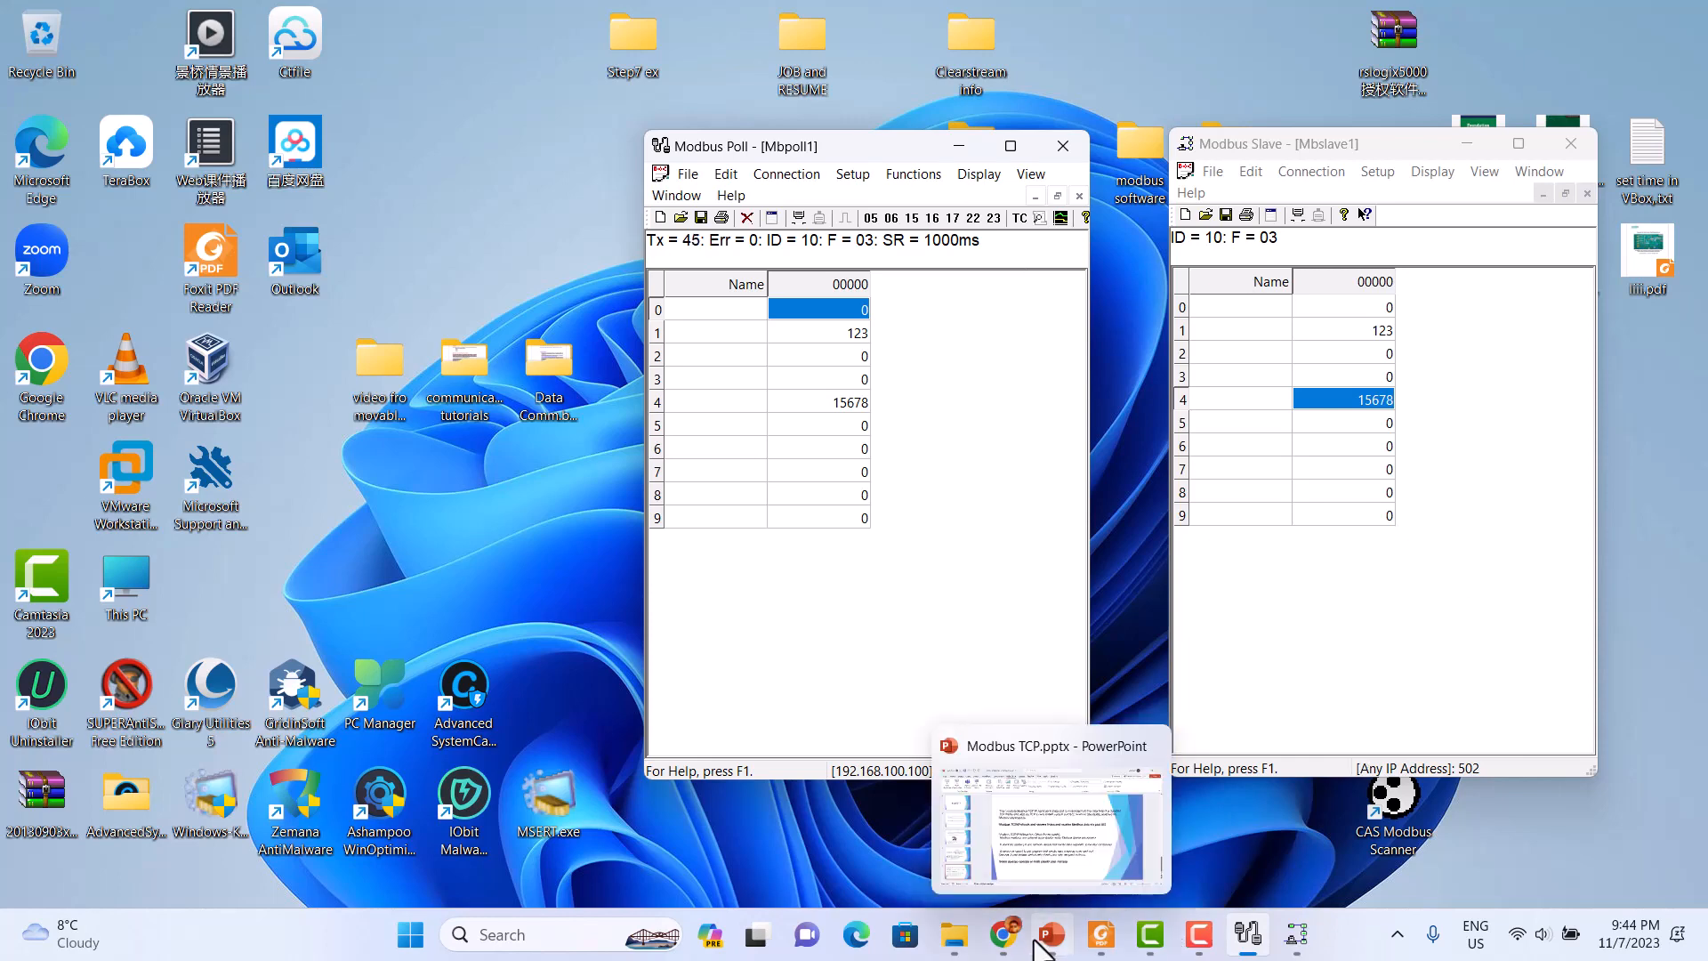
click(1039, 943)
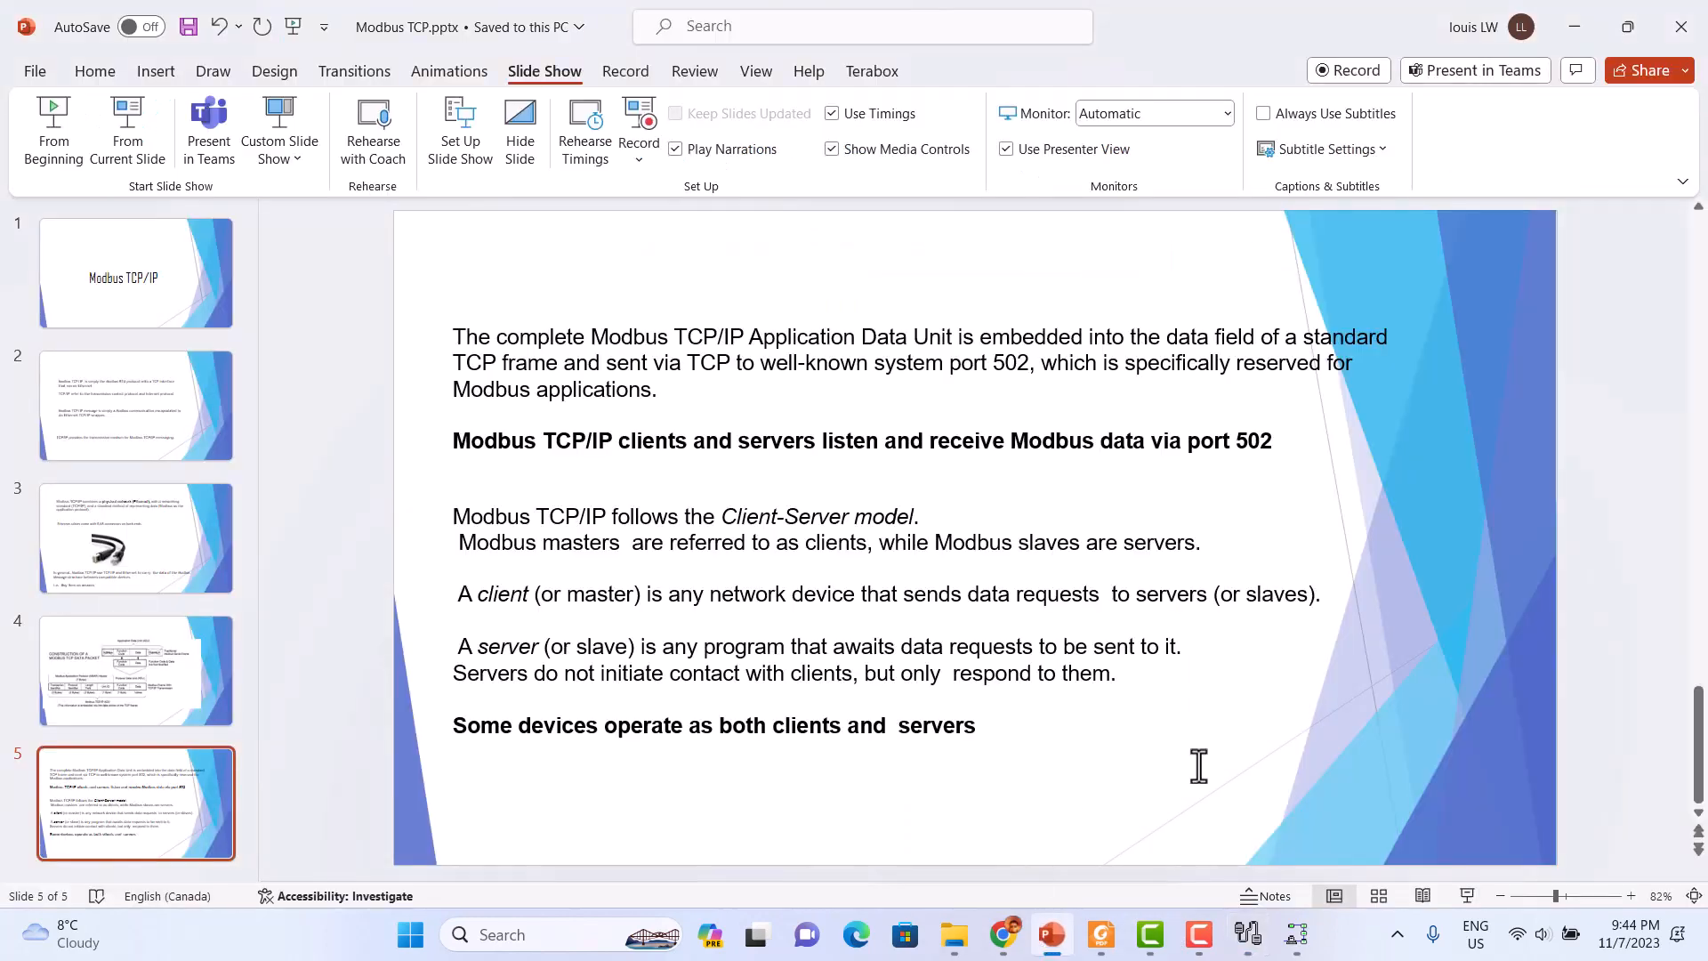
mouse_move(1699, 786)
mouse_down()
mouse_move(1701, 386)
mouse_move(1702, 763)
mouse_up()
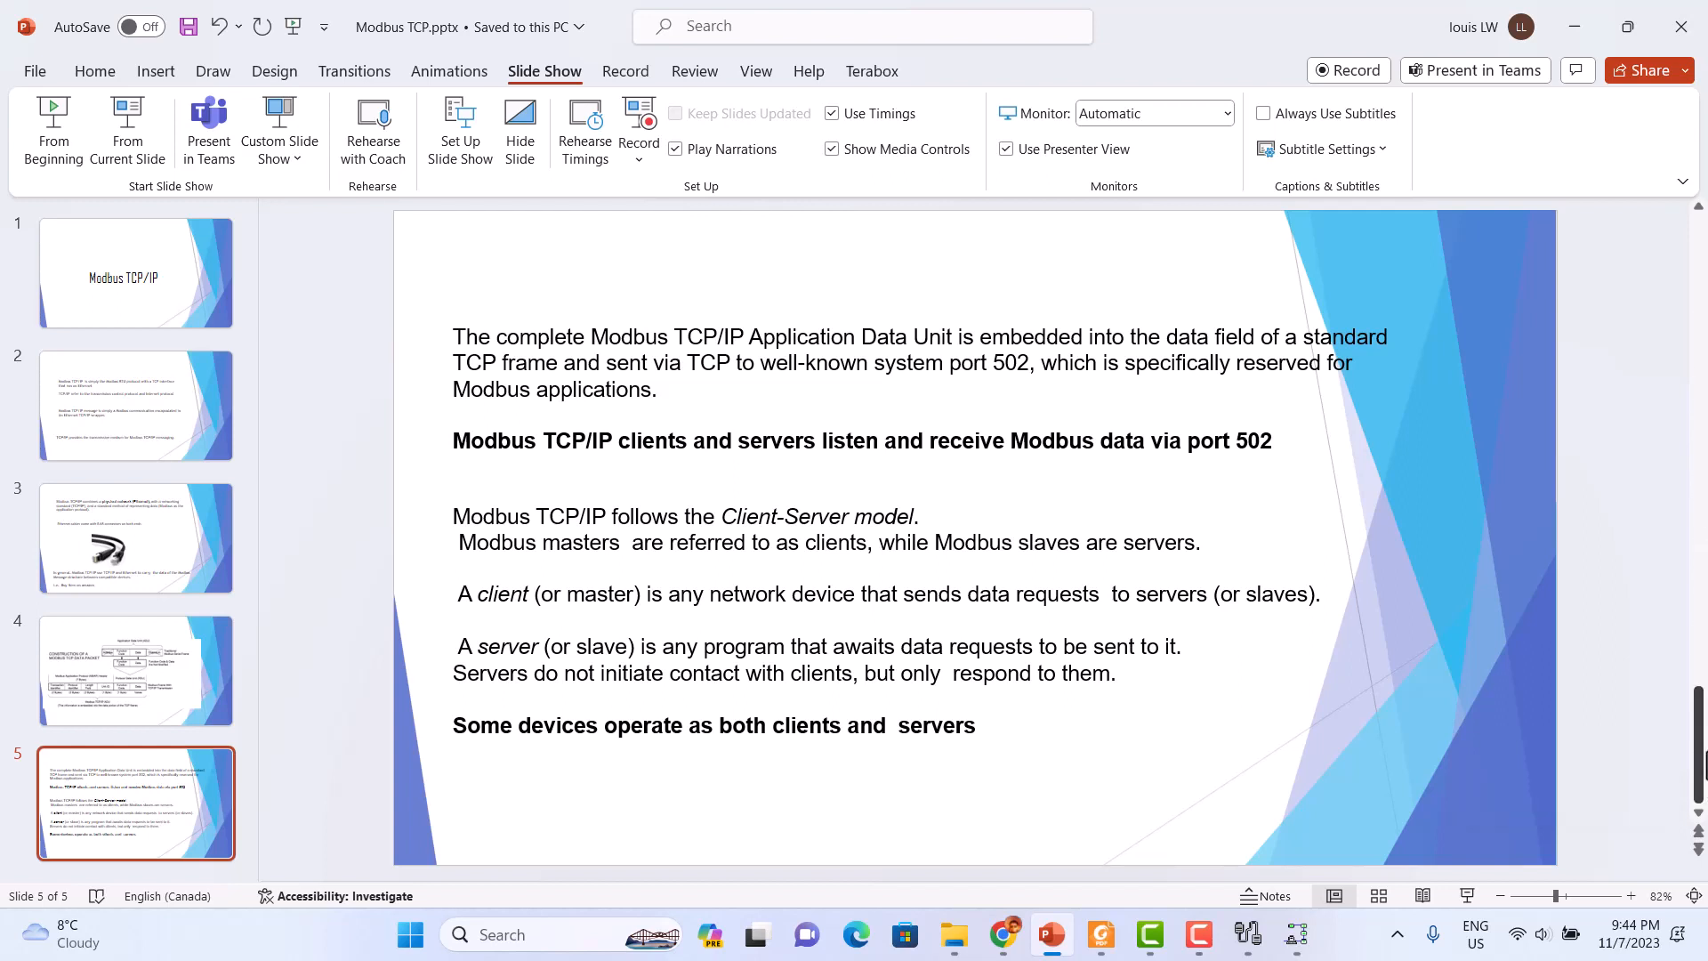